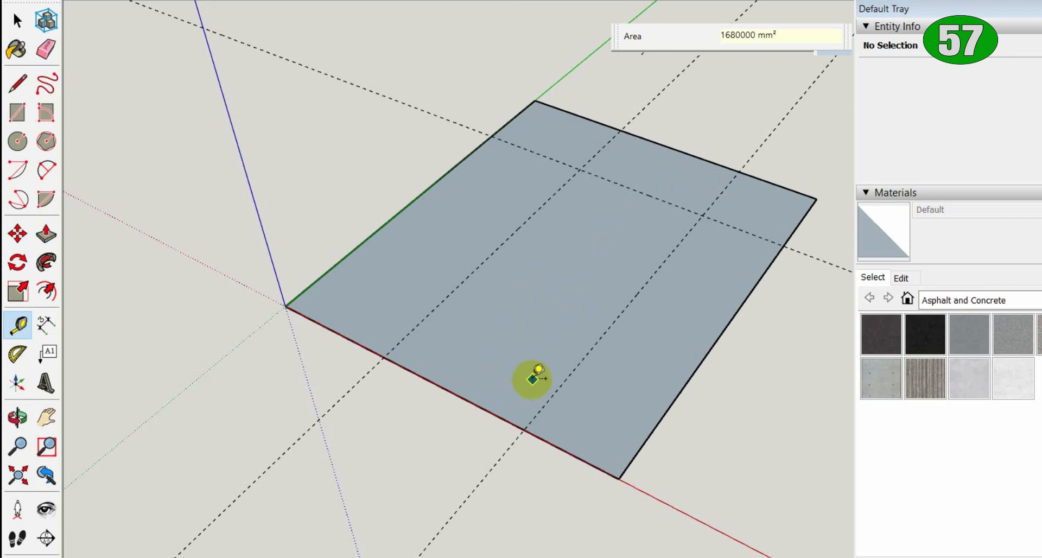
Step: Draw a diagonal line across the base's near corner between the points where the guides meet its edges
{"action": "scroll", "coordinate": [506, 369], "scroll_direction": "up", "scroll_amount": 3}
{"action": "key", "text": "l"}
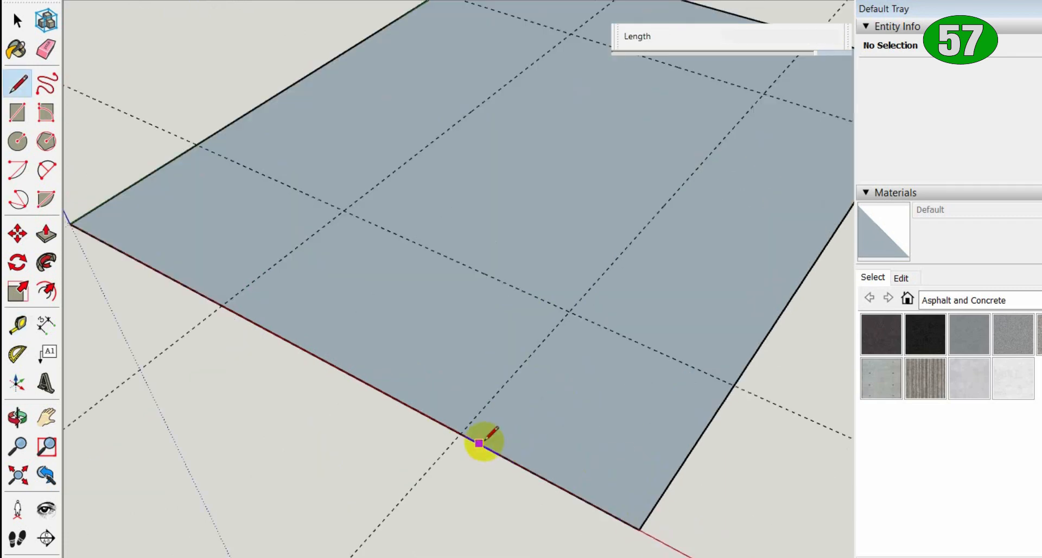
{"action": "left_click", "coordinate": [734, 387]}
{"action": "key", "text": "space"}
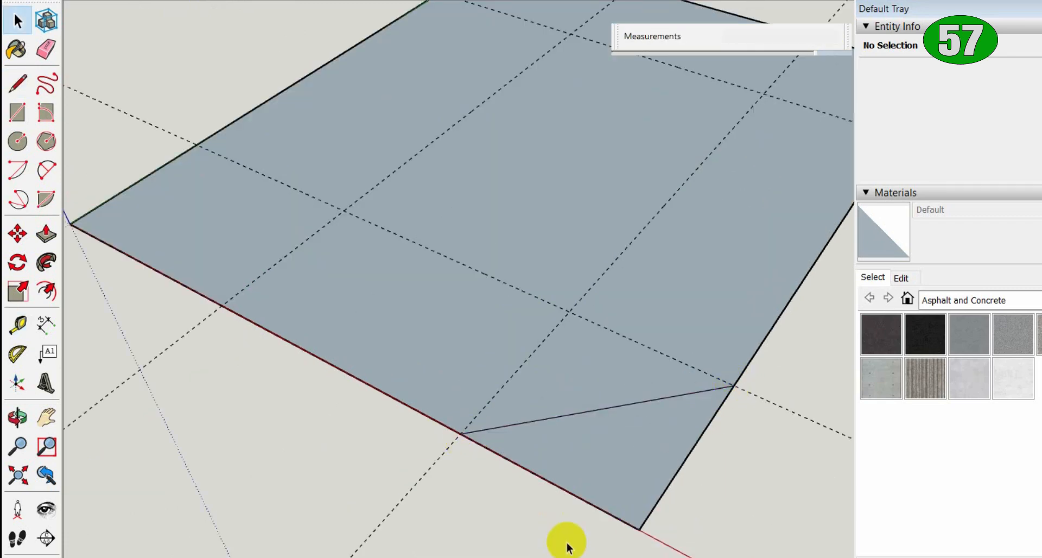
Step: Add a new tag named rangka
{"action": "scroll", "coordinate": [570, 543], "scroll_direction": "up", "scroll_amount": 2}
{"action": "scroll", "coordinate": [1024, 500], "scroll_direction": "down", "scroll_amount": 5}
{"action": "left_click", "coordinate": [867, 364]}
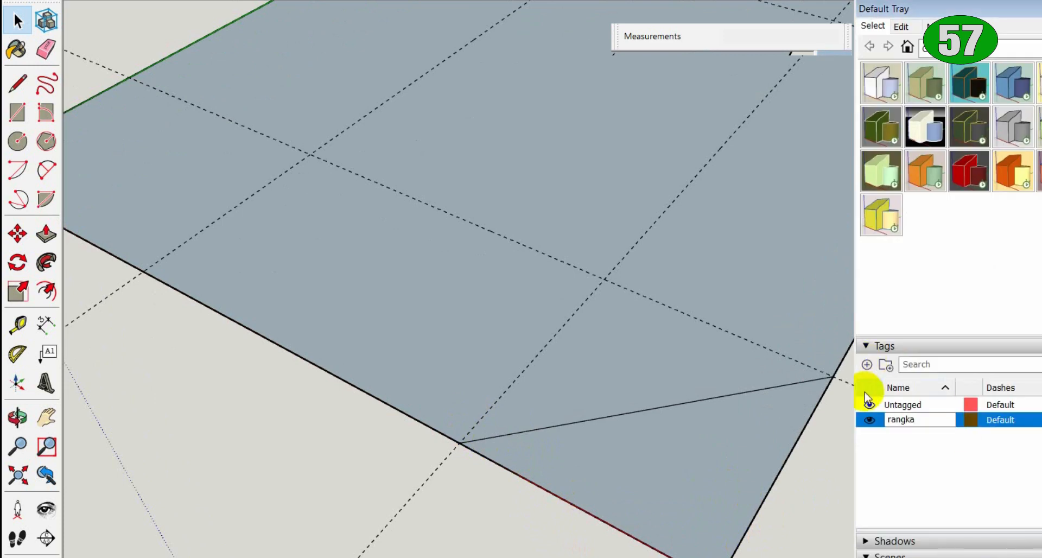
Step: Draw a 40 × 60 mm rectangle on the base at the diagonal's end on the red-axis edge and make it a group
{"action": "left_click", "coordinate": [459, 443]}
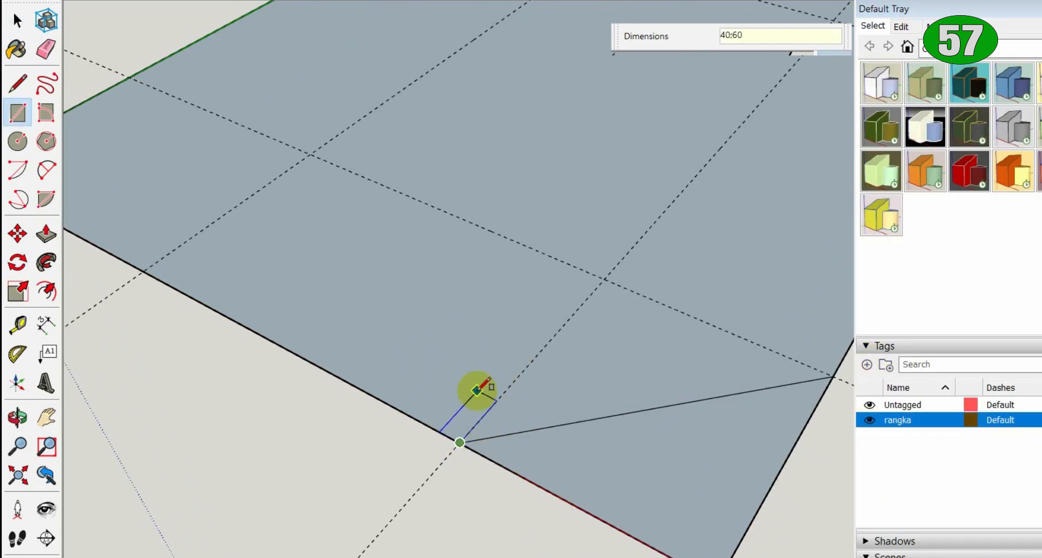
{"action": "scroll", "coordinate": [458, 378], "scroll_direction": "down", "scroll_amount": 1}
{"action": "key", "text": "space"}
{"action": "double_click", "coordinate": [450, 419]}
{"action": "right_click", "coordinate": [450, 419]}
Step: Extrude the grouped rectangle's face 2000 mm up into a post
{"action": "double_click", "coordinate": [451, 416]}
{"action": "key", "text": "p"}
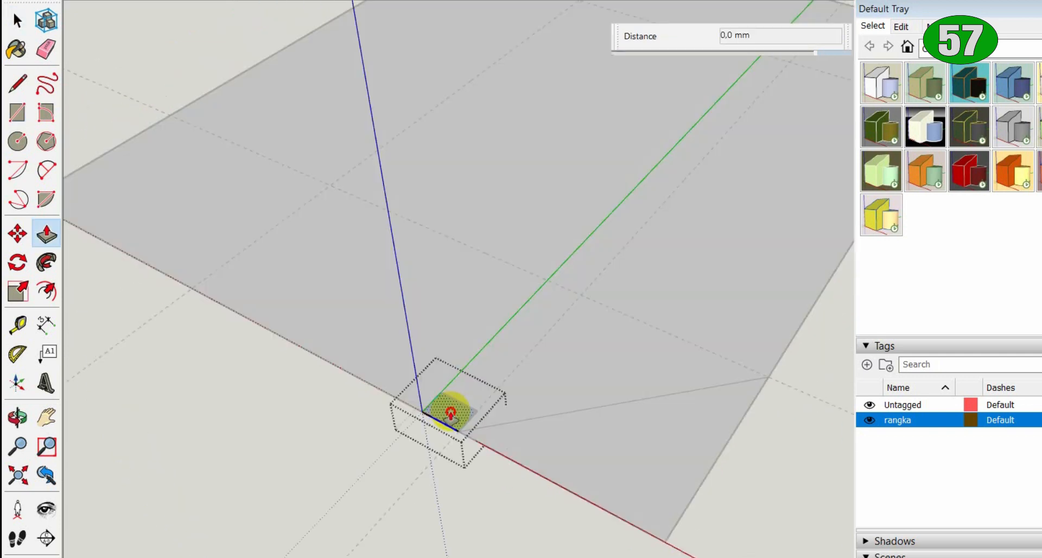
{"action": "left_click", "coordinate": [451, 416]}
{"action": "type", "text": "2000"}
{"action": "key", "text": "Return"}
{"action": "scroll", "coordinate": [435, 318], "scroll_direction": "down", "scroll_amount": 1}
{"action": "key", "text": "space"}
Step: Copy the post along the red-axis edge to the other guide
{"action": "left_click", "coordinate": [435, 364]}
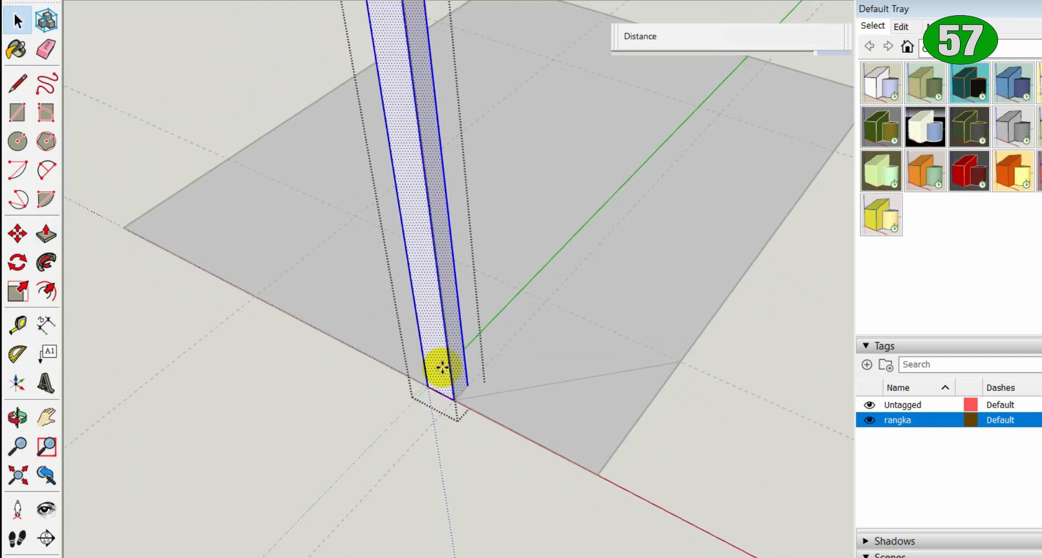
{"action": "key", "text": "m"}
{"action": "key", "text": "ctrl"}
{"action": "left_click", "coordinate": [441, 367]}
{"action": "left_click", "coordinate": [261, 272]}
Step: Draw a 60 × 40 mm rectangle at the diagonal's other end and place a guide 700 mm from its side
{"action": "middle_click_drag", "start_coordinate": [464, 342], "coordinate": [520, 374]}
{"action": "key", "text": "space"}
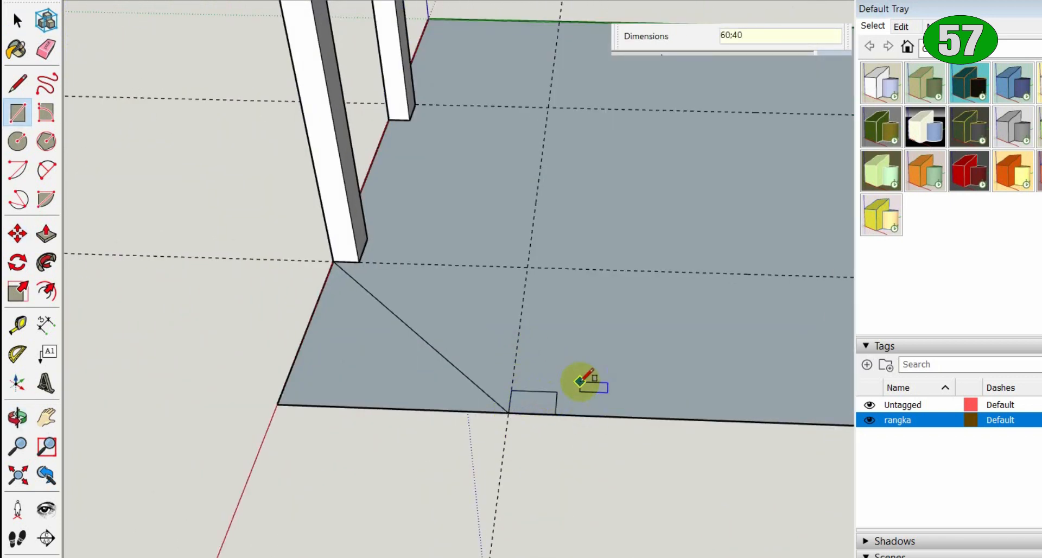
{"action": "key", "text": "t"}
{"action": "scroll", "coordinate": [572, 402], "scroll_direction": "up", "scroll_amount": 3}
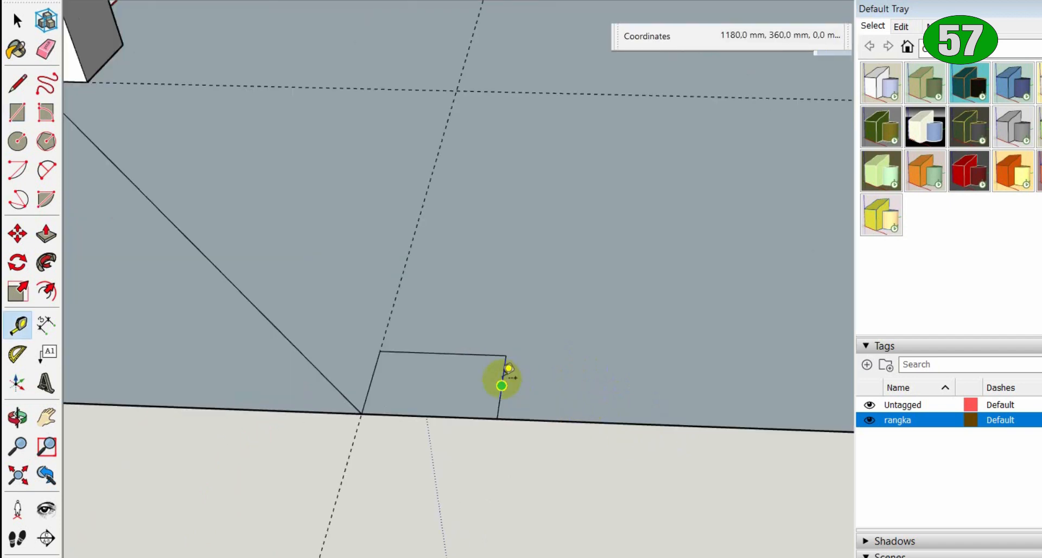
{"action": "type", "text": "700"}
{"action": "key", "text": "Return"}
Step: Draw a matching rectangle, 60 mm long along the base edge, starting where the new 700 mm guide crosses the edge
{"action": "scroll", "coordinate": [841, 394], "scroll_direction": "down", "scroll_amount": 6}
{"action": "middle_click_drag", "start_coordinate": [842, 395], "coordinate": [489, 393], "text": "shift"}
{"action": "scroll", "coordinate": [807, 403], "scroll_direction": "up", "scroll_amount": 2}
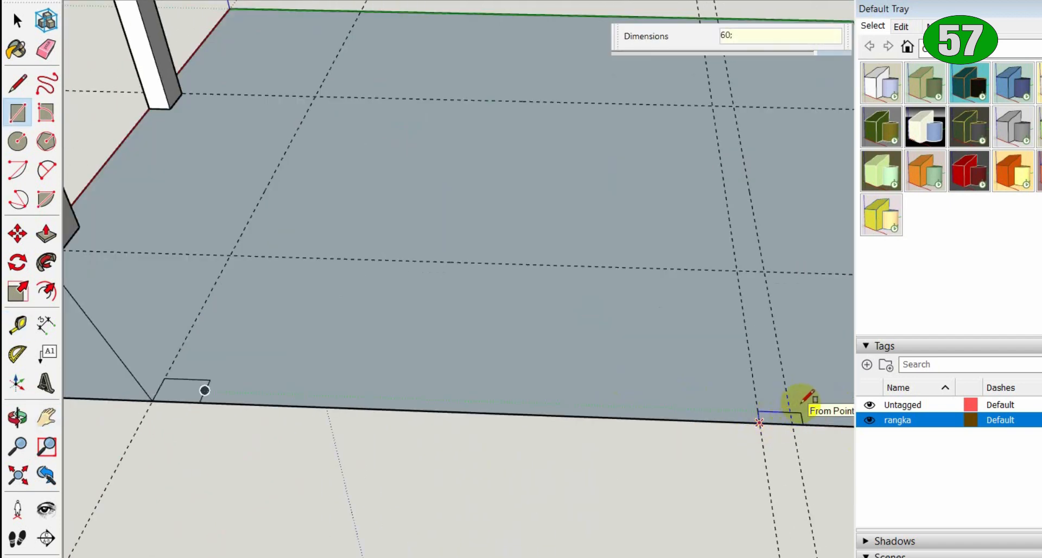
{"action": "scroll", "coordinate": [804, 402], "scroll_direction": "down", "scroll_amount": 1}
Step: Group the rectangle at the diagonal's end and extrude it 2000 mm into a post
{"action": "right_click", "coordinate": [287, 394]}
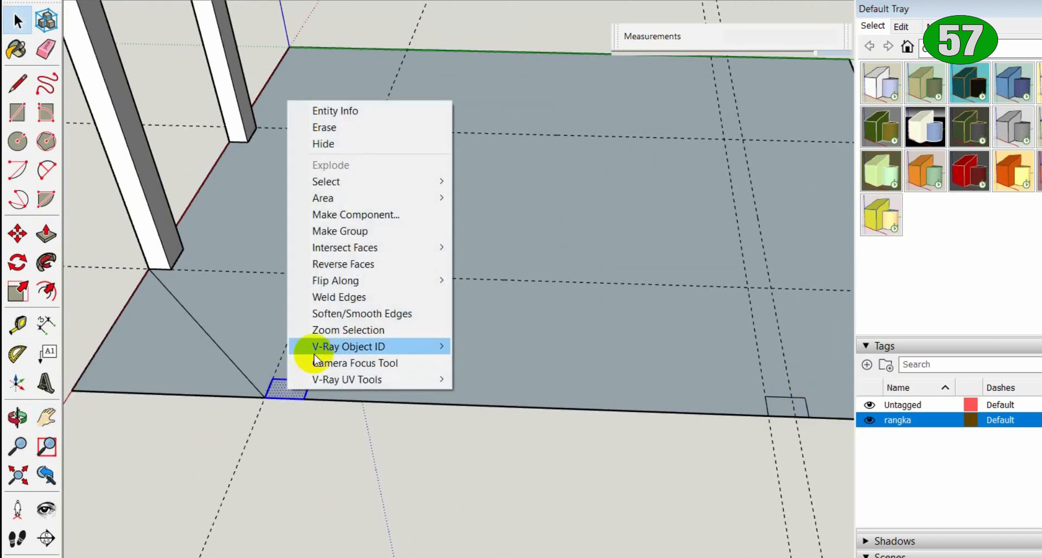
{"action": "key", "text": "Escape"}
{"action": "key", "text": "p"}
{"action": "left_click", "coordinate": [291, 390]}
{"action": "type", "text": "2000"}
{"action": "key", "text": "Return"}
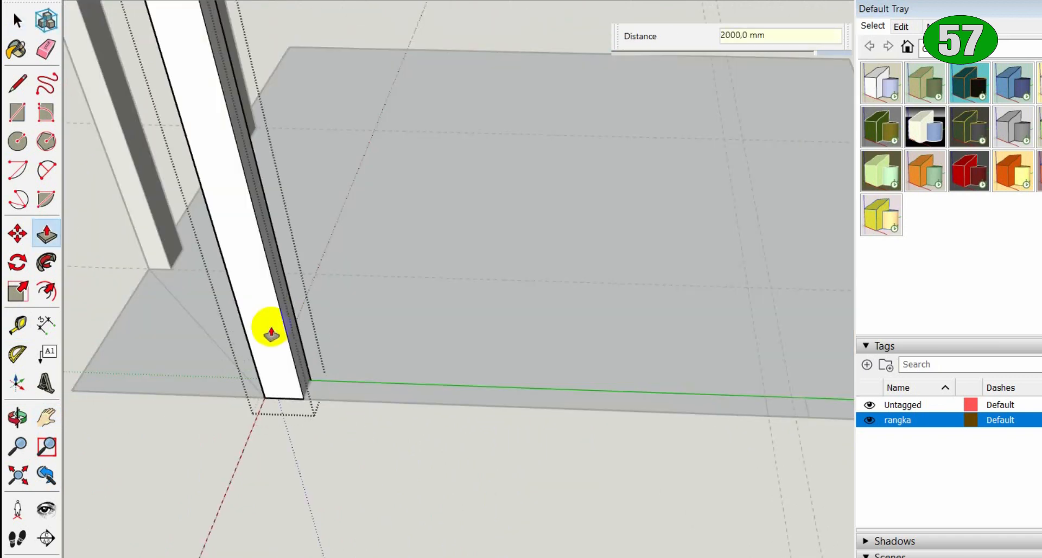
{"action": "key", "text": "space"}
{"action": "left_click", "coordinate": [681, 476]}
Step: Make the rectangle at the 700 mm guide a group and extrude it 2000 mm upward
{"action": "double_click", "coordinate": [787, 406]}
{"action": "key", "text": "p"}
{"action": "key", "text": "space"}
{"action": "double_click", "coordinate": [785, 408]}
{"action": "right_click", "coordinate": [784, 408]}
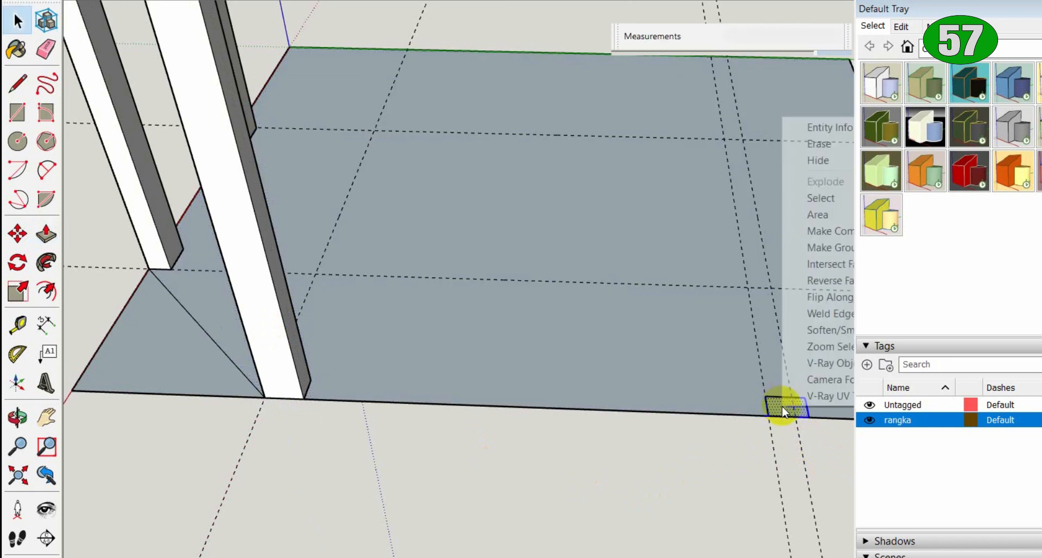
{"action": "key", "text": "g"}
{"action": "double_click", "coordinate": [787, 410]}
{"action": "key", "text": "p"}
{"action": "left_click", "coordinate": [787, 409]}
{"action": "type", "text": "2000"}
{"action": "key", "text": "Return"}
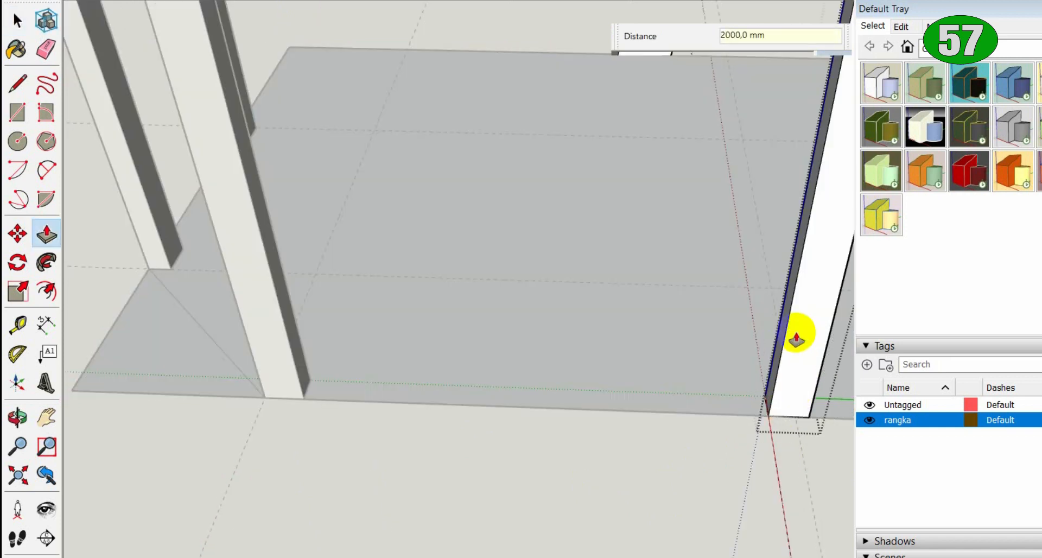
Step: Move the post at the 700 mm guide 20 mm along the base edge toward the diagonal's post
{"action": "scroll", "coordinate": [814, 328], "scroll_direction": "down", "scroll_amount": 3}
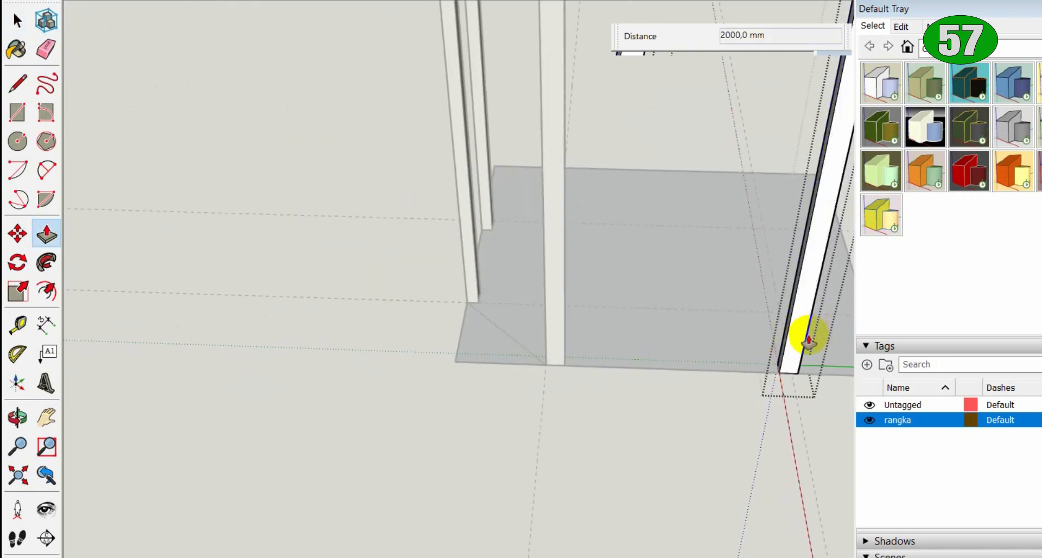
{"action": "scroll", "coordinate": [824, 377], "scroll_direction": "up", "scroll_amount": 5}
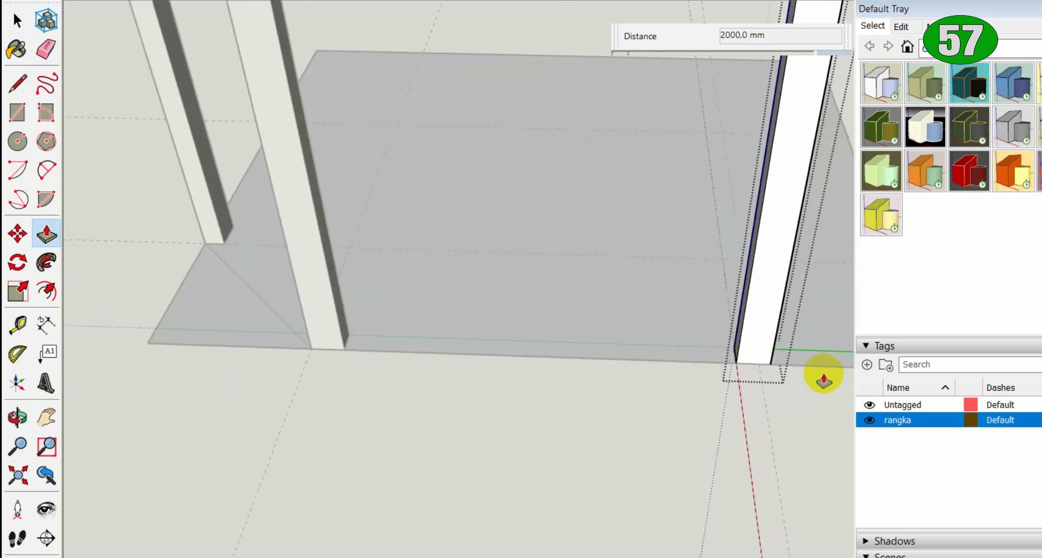
{"action": "scroll", "coordinate": [769, 355], "scroll_direction": "up", "scroll_amount": 4}
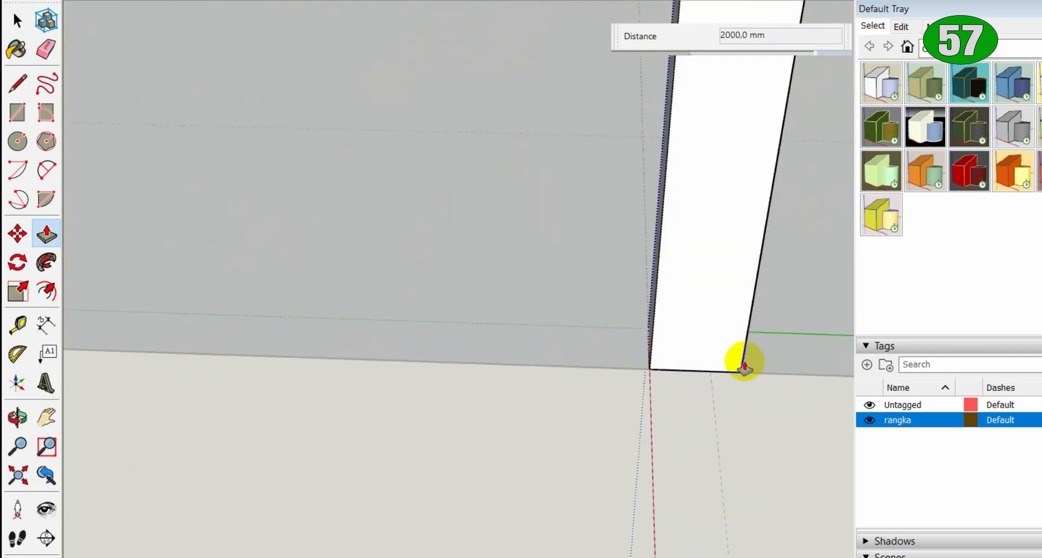
{"action": "key", "text": "space"}
{"action": "triple_click", "coordinate": [710, 343]}
{"action": "key", "text": "m"}
{"action": "left_click", "coordinate": [709, 342]}
{"action": "type", "text": "20"}
{"action": "key", "text": "Return"}
{"action": "key", "text": "space"}
{"action": "left_click", "coordinate": [781, 428]}
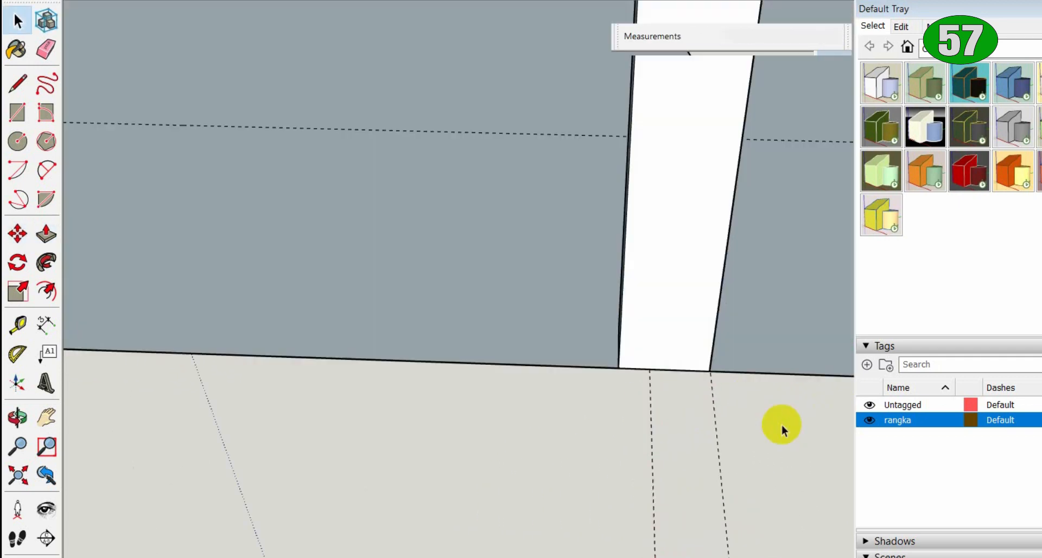
Step: Delete the copied post on the red-axis edge between the origin and the diagonal
{"action": "scroll", "coordinate": [697, 421], "scroll_direction": "down", "scroll_amount": 3}
{"action": "middle_click_drag", "start_coordinate": [815, 428], "coordinate": [760, 427]}
{"action": "key", "text": "t"}
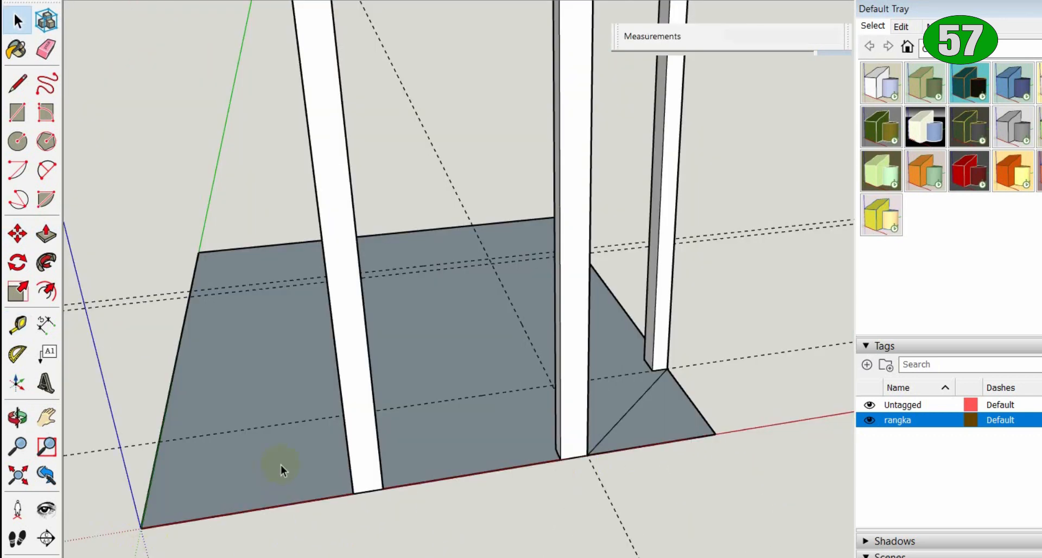
{"action": "triple_click", "coordinate": [367, 453]}
{"action": "key", "text": "h"}
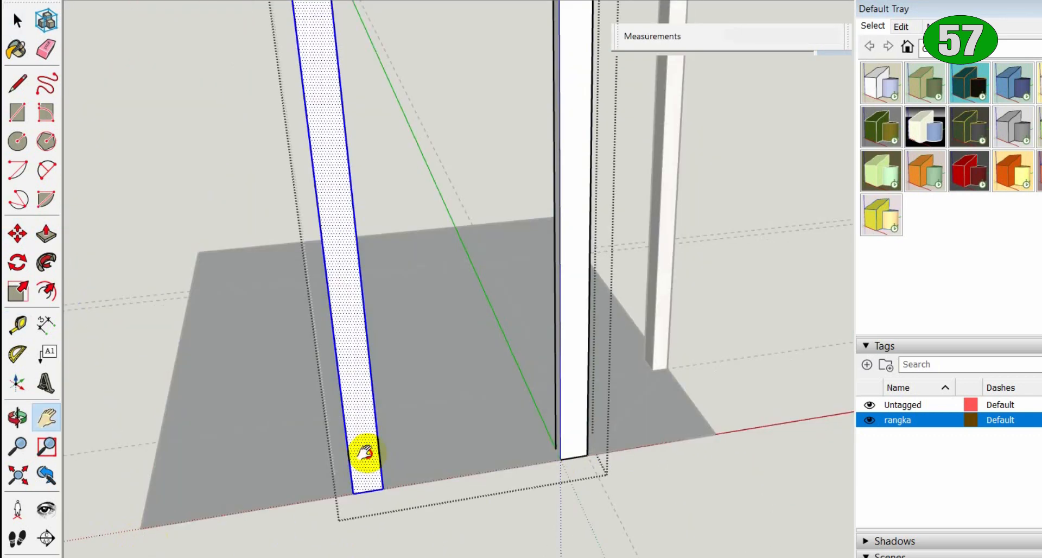
{"action": "key", "text": "Delete"}
{"action": "key", "text": "space"}
{"action": "left_click", "coordinate": [402, 520]}
Step: Draw a small rectangle on the base at the origin corner and make it a group
{"action": "scroll", "coordinate": [546, 489], "scroll_direction": "down", "scroll_amount": 1}
{"action": "scroll", "coordinate": [201, 506], "scroll_direction": "up", "scroll_amount": 2}
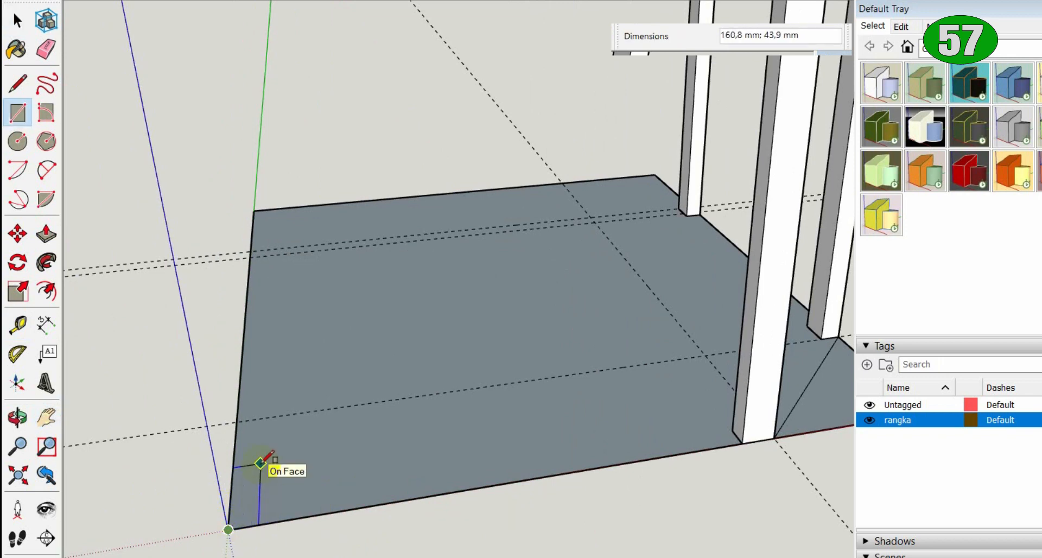
{"action": "key", "text": "Return"}
{"action": "key", "text": "space"}
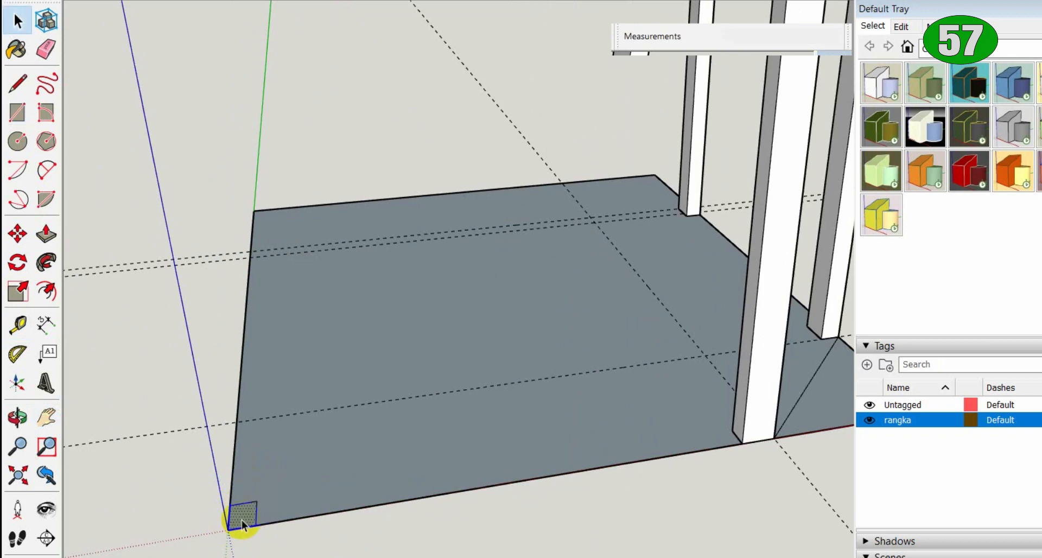
{"action": "right_click", "coordinate": [239, 522]}
{"action": "left_click", "coordinate": [275, 428]}
Step: Extrude the origin corner's rectangle 2000 mm into a post and close its group
{"action": "key", "text": "p"}
{"action": "left_click", "coordinate": [245, 522]}
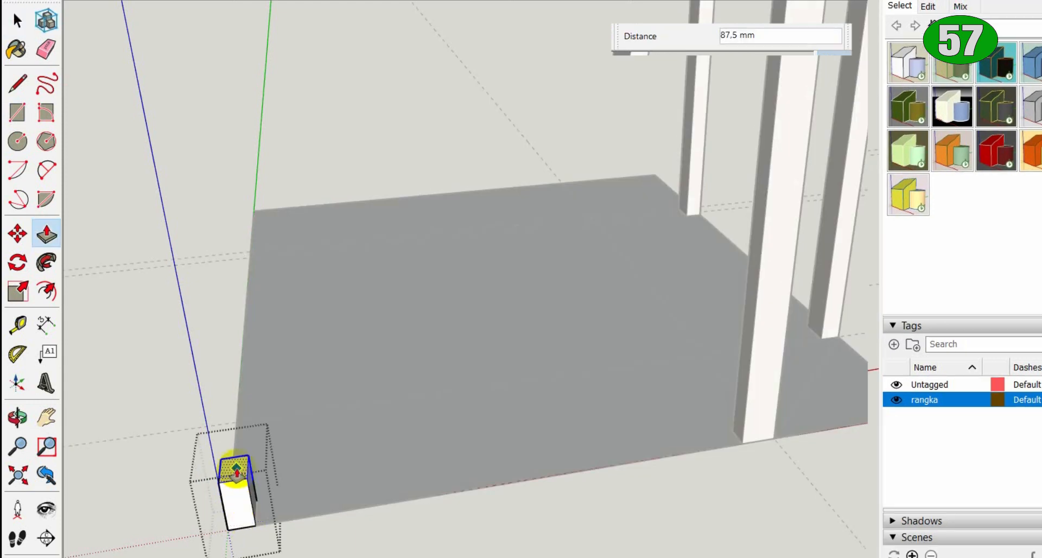
{"action": "type", "text": "2000"}
{"action": "key", "text": "Return"}
{"action": "scroll", "coordinate": [398, 435], "scroll_direction": "down", "scroll_amount": 1}
{"action": "middle_click_drag", "start_coordinate": [717, 420], "coordinate": [656, 456]}
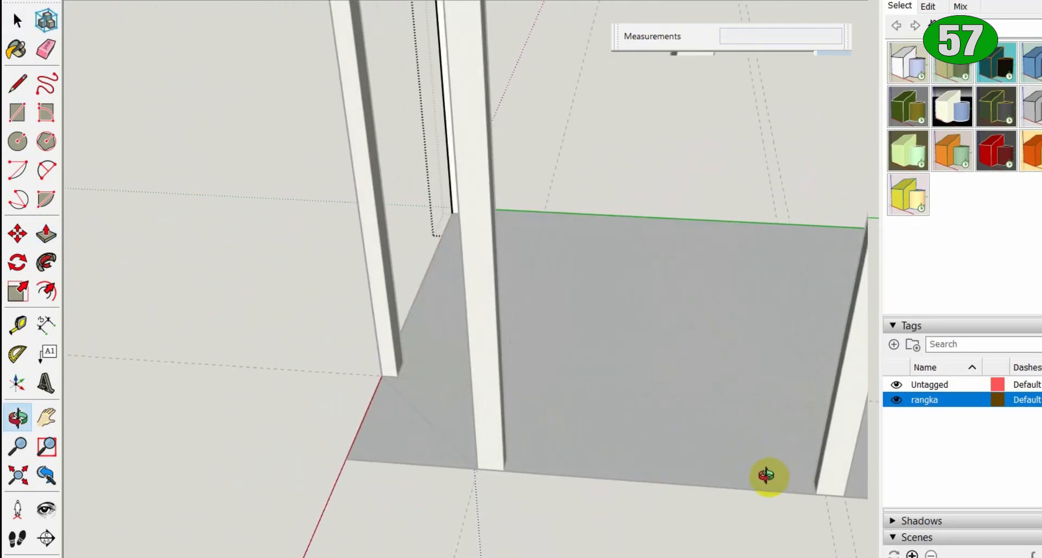
{"action": "key", "text": "space"}
{"action": "left_click", "coordinate": [857, 523]}
Step: Move the post on the edge opposite the origin back so its side meets the 700 mm guide
{"action": "scroll", "coordinate": [872, 514], "scroll_direction": "up", "scroll_amount": 4}
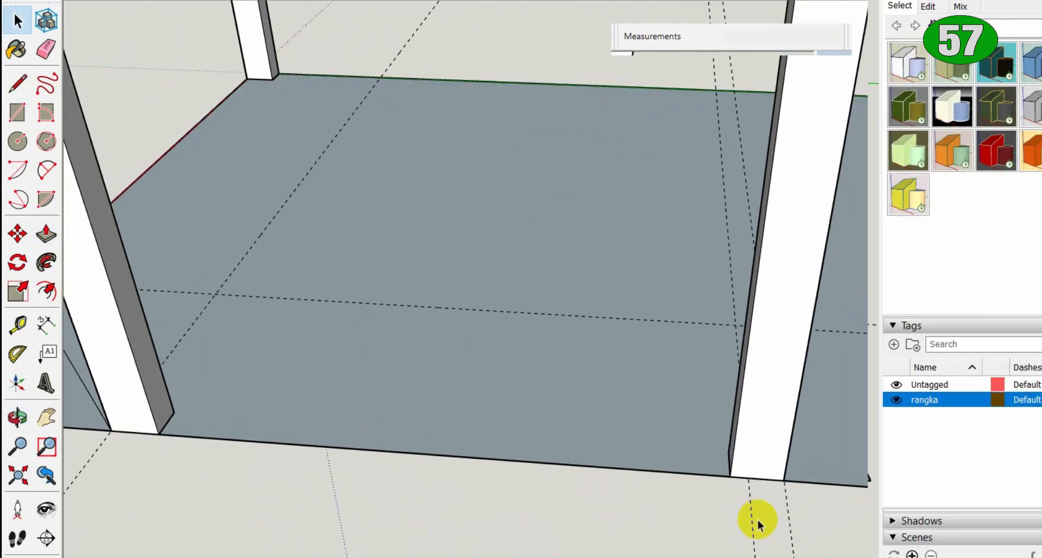
{"action": "left_click", "coordinate": [758, 449]}
{"action": "scroll", "coordinate": [746, 437], "scroll_direction": "up", "scroll_amount": 2}
{"action": "key", "text": "m"}
{"action": "left_click", "coordinate": [737, 427]}
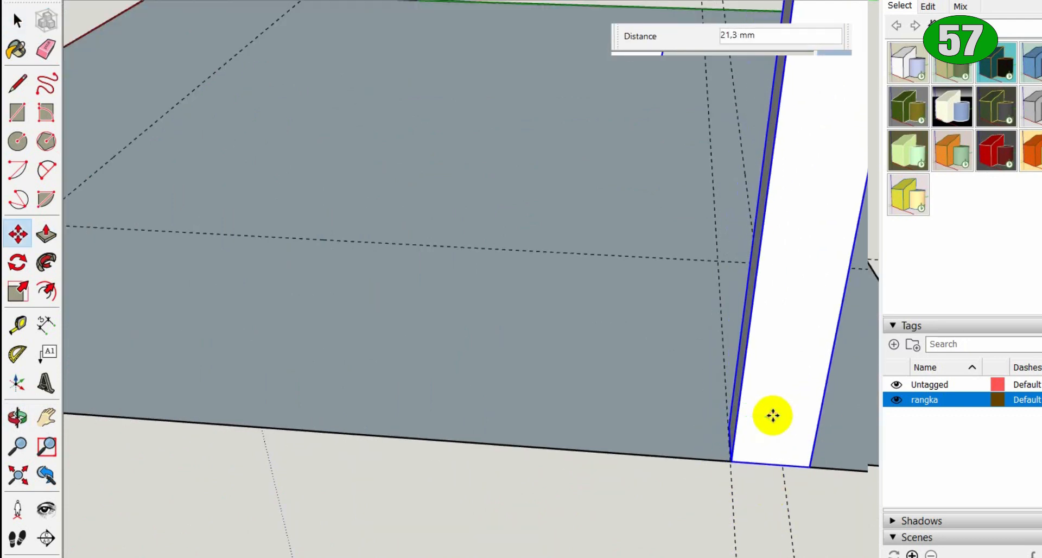
Step: Reposition that post along the base edge so its side toward the free corner lines up with the guide
{"action": "scroll", "coordinate": [780, 513], "scroll_direction": "down", "scroll_amount": 2}
{"action": "key", "text": "space"}
{"action": "left_click", "coordinate": [851, 541]}
{"action": "key", "text": "t"}
{"action": "scroll", "coordinate": [856, 459], "scroll_direction": "up", "scroll_amount": 2}
{"action": "key", "text": "space"}
{"action": "double_click", "coordinate": [856, 458]}
{"action": "key", "text": "m"}
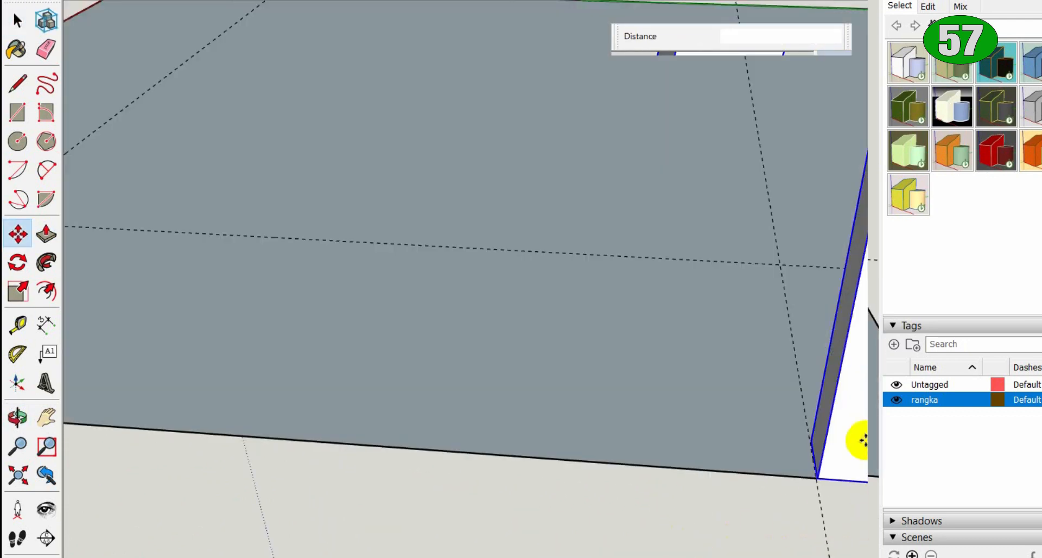
{"action": "left_click", "coordinate": [864, 440]}
{"action": "type", "text": "30"}
{"action": "key", "text": "Return"}
{"action": "key", "text": "space"}
{"action": "left_click", "coordinate": [740, 529]}
{"action": "middle_click_drag", "start_coordinate": [740, 528], "coordinate": [630, 521]}
{"action": "key", "text": "r"}
{"action": "left_click", "coordinate": [864, 510]}
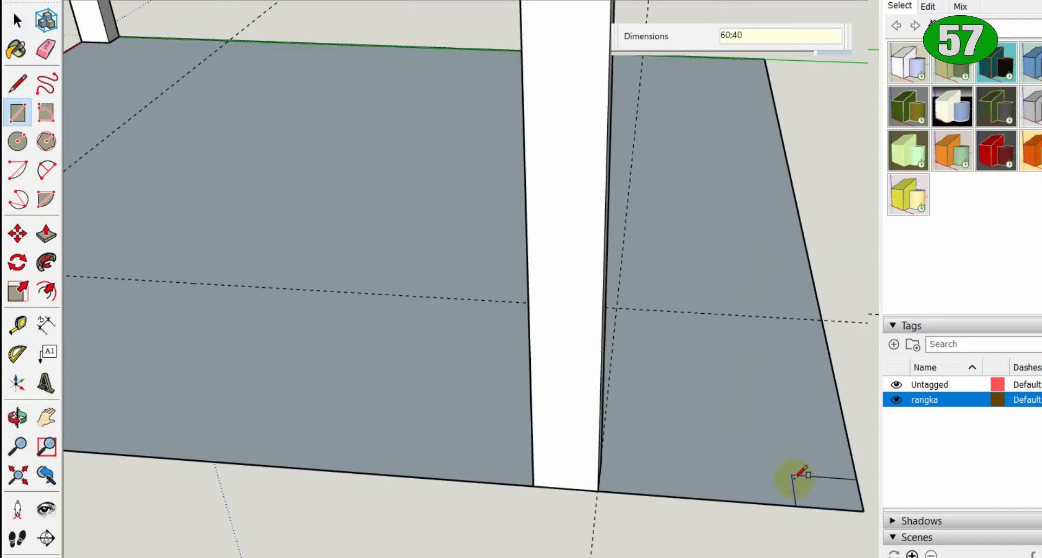
{"action": "key", "text": "Return"}
{"action": "key", "text": "p"}
{"action": "left_click", "coordinate": [833, 491]}
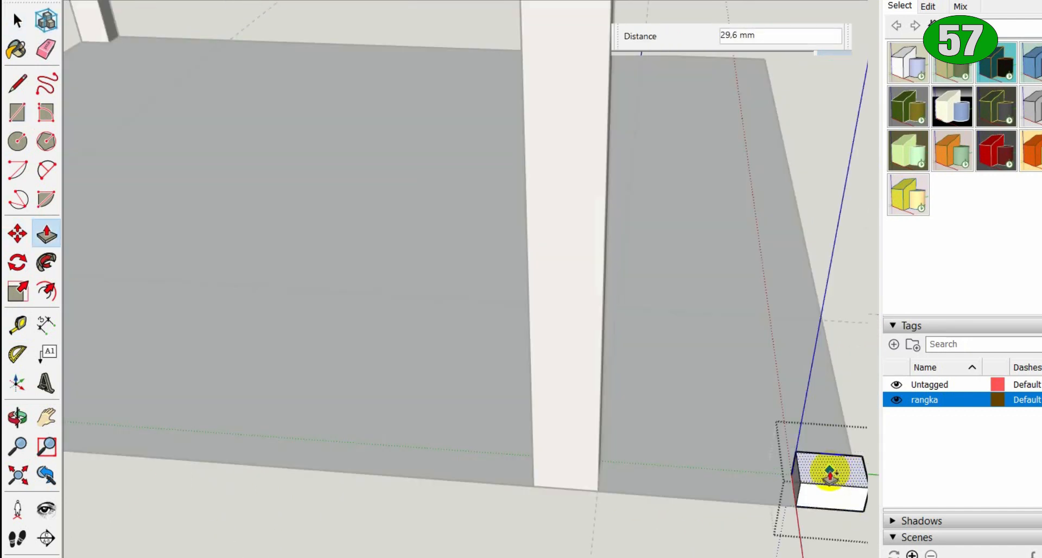
{"action": "key", "text": "ctrl+z"}
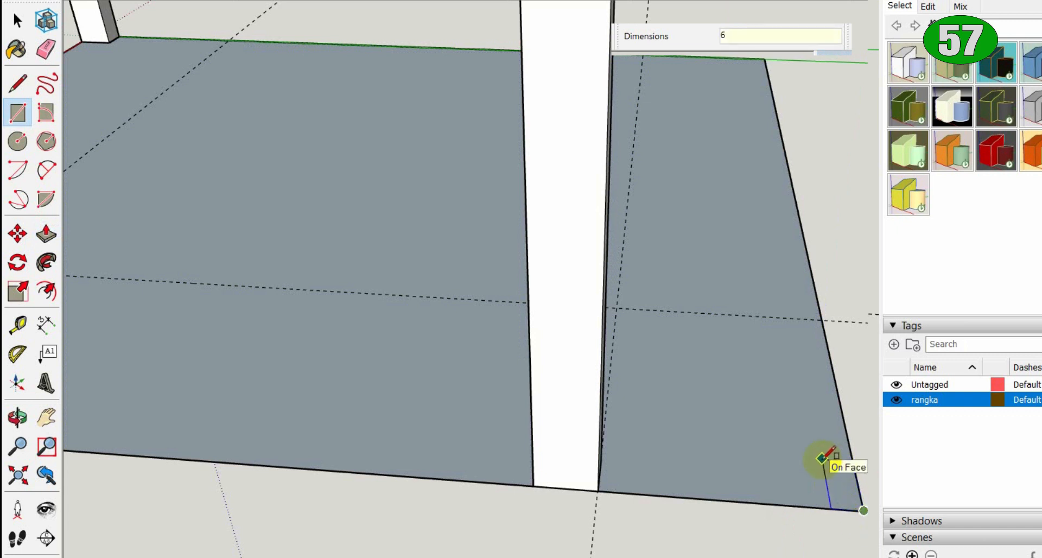
Step: Draw a small rectangle in the free base corner, short side along the post edge, and extrude it 2000 mm as a grouped post
{"action": "key", "text": "Return"}
{"action": "key", "text": "space"}
{"action": "left_click", "coordinate": [836, 502]}
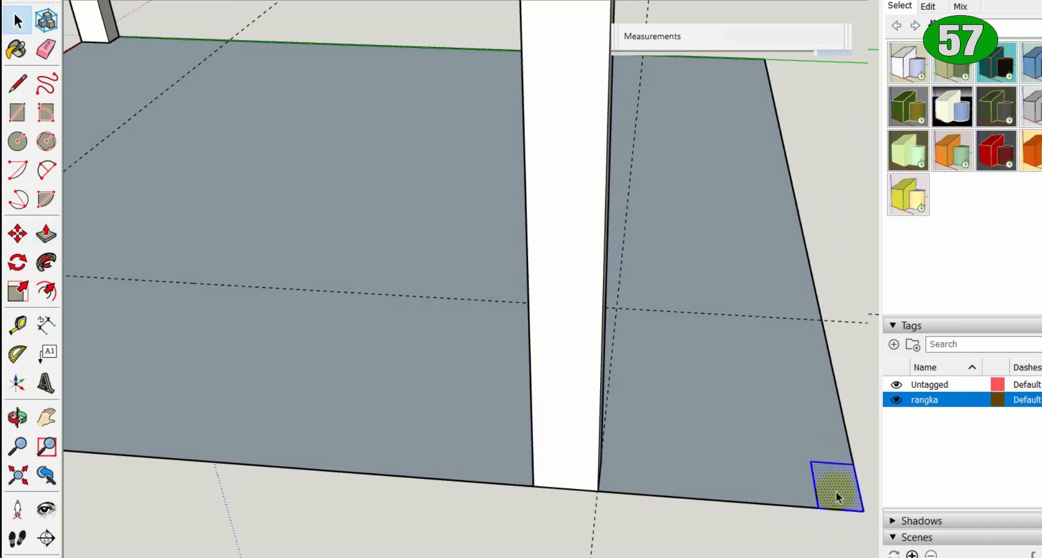
{"action": "key", "text": "p"}
{"action": "left_click", "coordinate": [837, 496]}
{"action": "type", "text": "2000"}
{"action": "key", "text": "Return"}
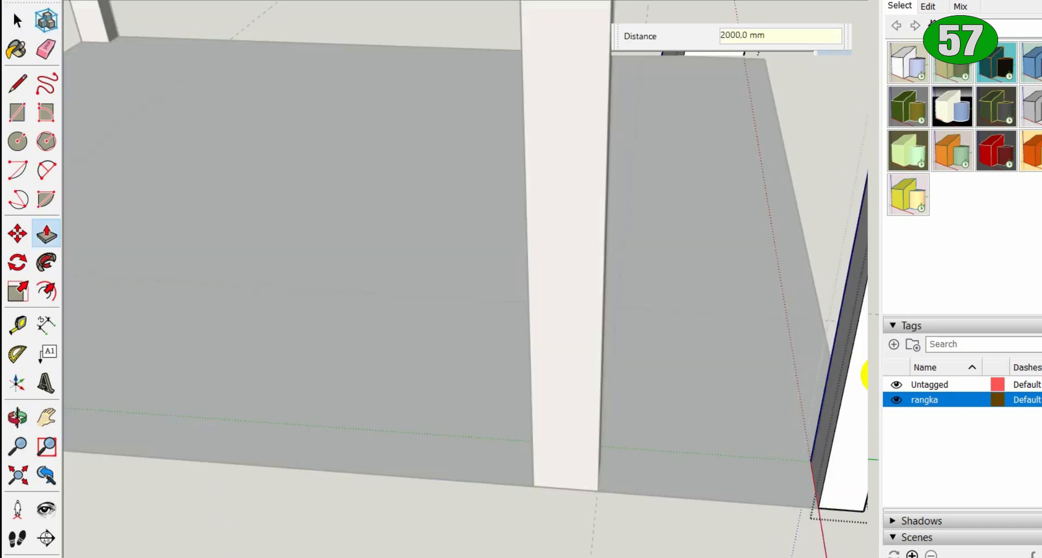
{"action": "key", "text": "space"}
{"action": "scroll", "coordinate": [873, 378], "scroll_direction": "down", "scroll_amount": 4}
{"action": "left_click", "coordinate": [864, 465]}
Step: Draw a 50 × 30 mm rectangle on the post's face at the vertical guide and delete the short helper line
{"action": "middle_click_drag", "start_coordinate": [844, 501], "coordinate": [541, 184]}
{"action": "scroll", "coordinate": [541, 183], "scroll_direction": "up", "scroll_amount": 5}
{"action": "key", "text": "l"}
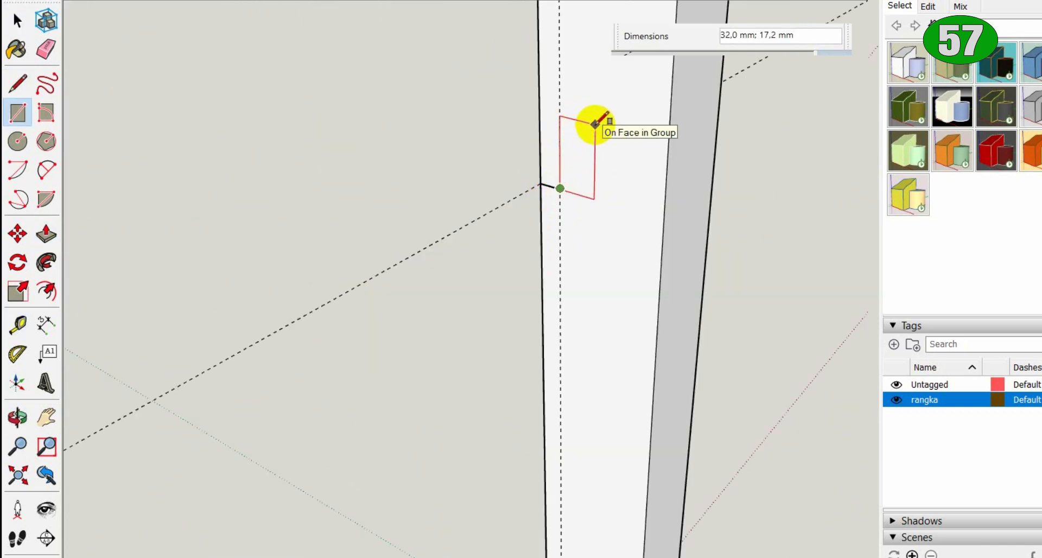
{"action": "type", "text": "30"}
{"action": "key", "text": "Return"}
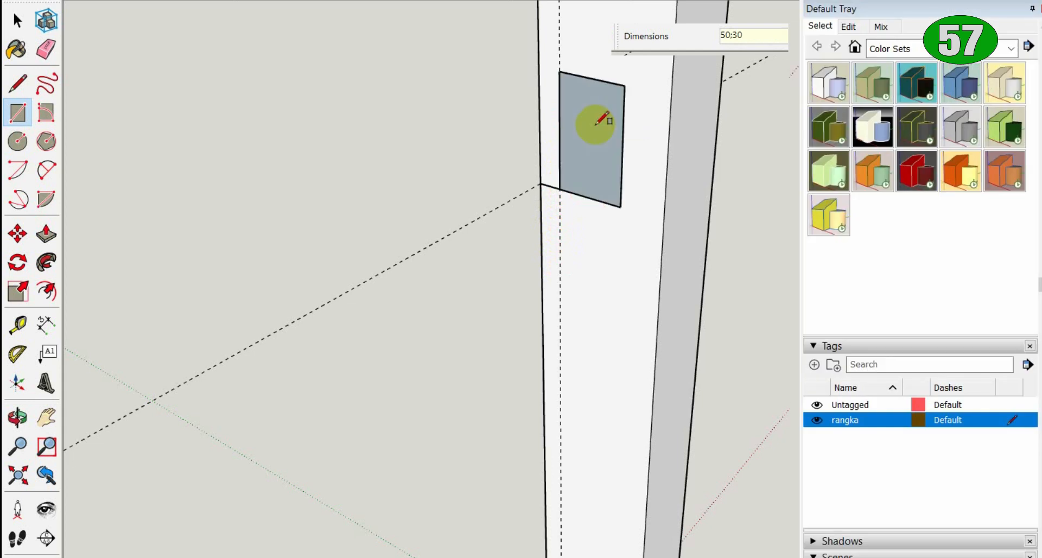
{"action": "left_click", "coordinate": [548, 187]}
{"action": "key", "text": "Delete"}
Step: Group the 50 × 30 mm rectangle and extrude it to the facing post as a connecting bar
{"action": "double_click", "coordinate": [604, 176]}
{"action": "right_click", "coordinate": [604, 176]}
{"action": "left_click", "coordinate": [654, 307]}
{"action": "double_click", "coordinate": [604, 176]}
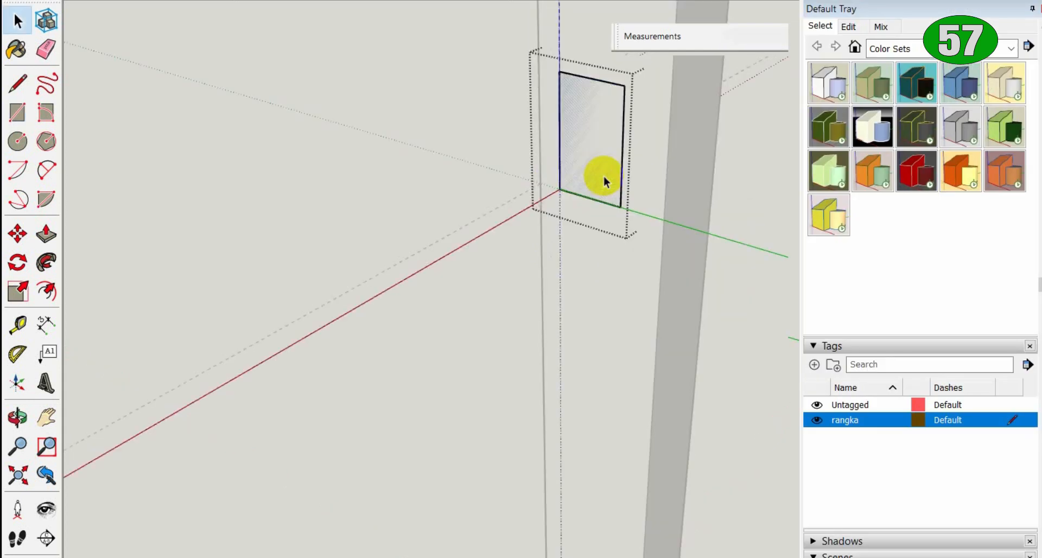
{"action": "scroll", "coordinate": [603, 177], "scroll_direction": "down", "scroll_amount": 4}
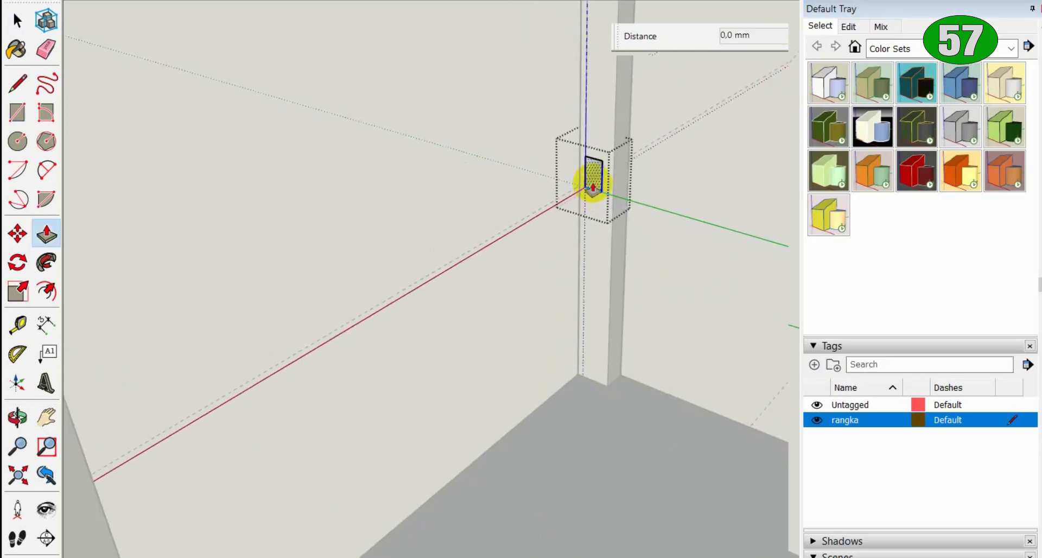
{"action": "left_click", "coordinate": [593, 188]}
{"action": "left_click", "coordinate": [118, 533]}
Step: Extend the bar's upper edge line across the post and outline 50 × 30 mm profiles on both posts beside the diagonal corner
{"action": "scroll", "coordinate": [162, 517], "scroll_direction": "down", "scroll_amount": 2}
{"action": "middle_click_drag", "start_coordinate": [162, 517], "coordinate": [44, 347]}
{"action": "middle_click_drag", "start_coordinate": [43, 346], "coordinate": [488, 396], "text": "shift"}
{"action": "scroll", "coordinate": [261, 323], "scroll_direction": "up", "scroll_amount": 6}
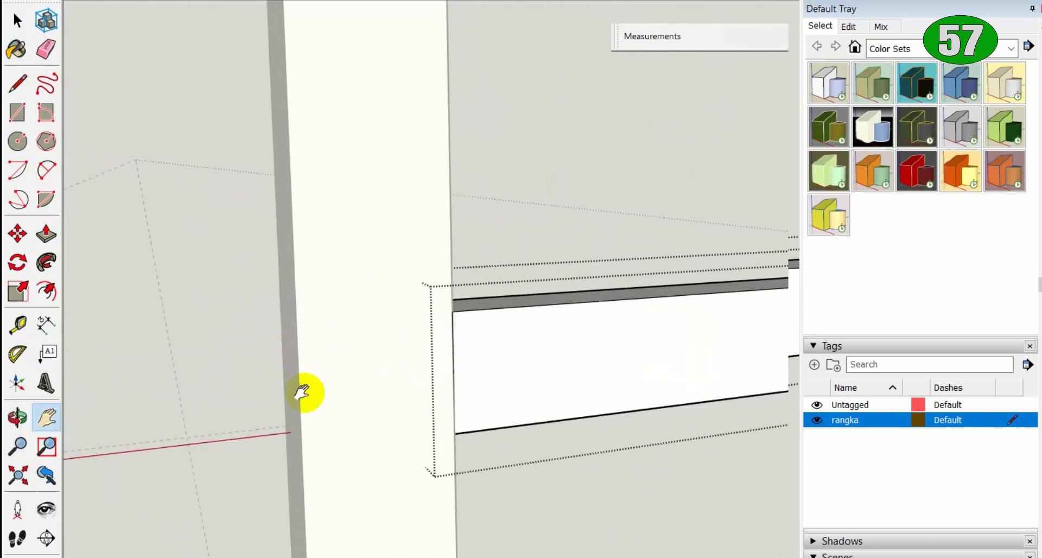
{"action": "key", "text": "l"}
{"action": "left_click", "coordinate": [452, 313]}
{"action": "left_click", "coordinate": [297, 322]}
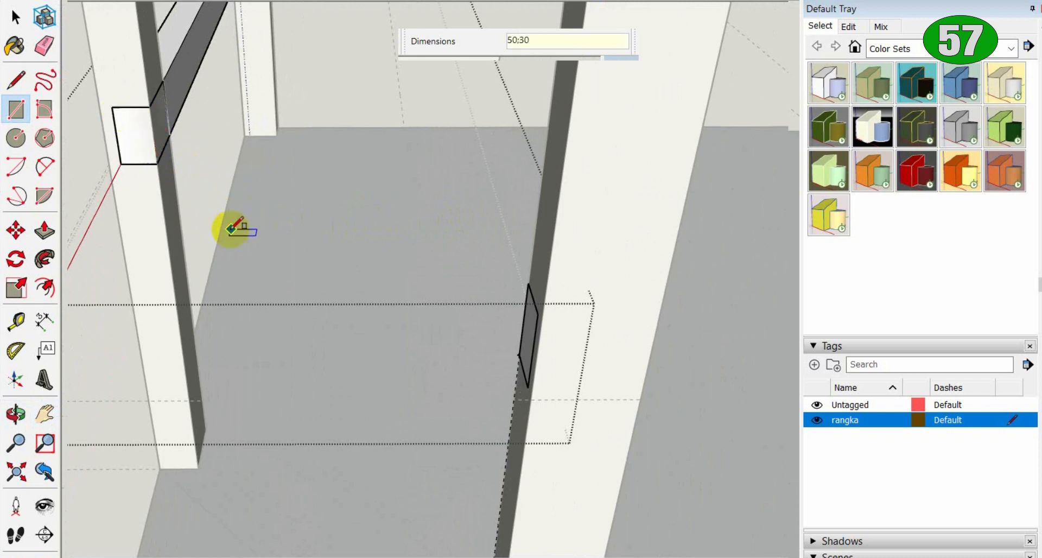
Step: Join the upper corners of the two profiles with lines across the diagonal corner, then group the resulting strip and open it
{"action": "key", "text": "l"}
{"action": "left_click_drag", "start_coordinate": [536, 313], "coordinate": [113, 108]}
{"action": "left_click", "coordinate": [529, 283]}
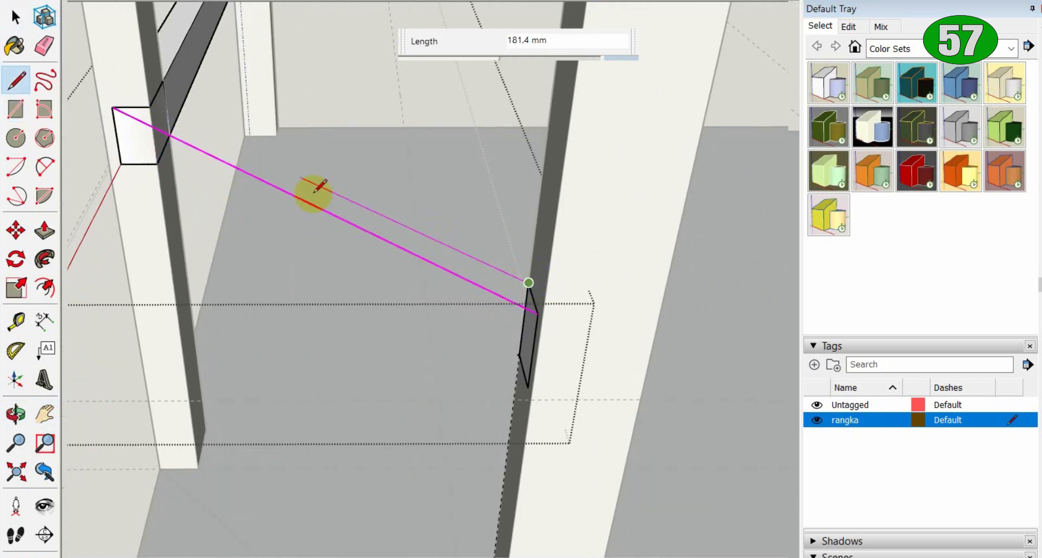
{"action": "left_click", "coordinate": [151, 110]}
{"action": "key", "text": "space"}
{"action": "right_click", "coordinate": [339, 208]}
{"action": "left_click", "coordinate": [418, 331]}
{"action": "double_click", "coordinate": [360, 223]}
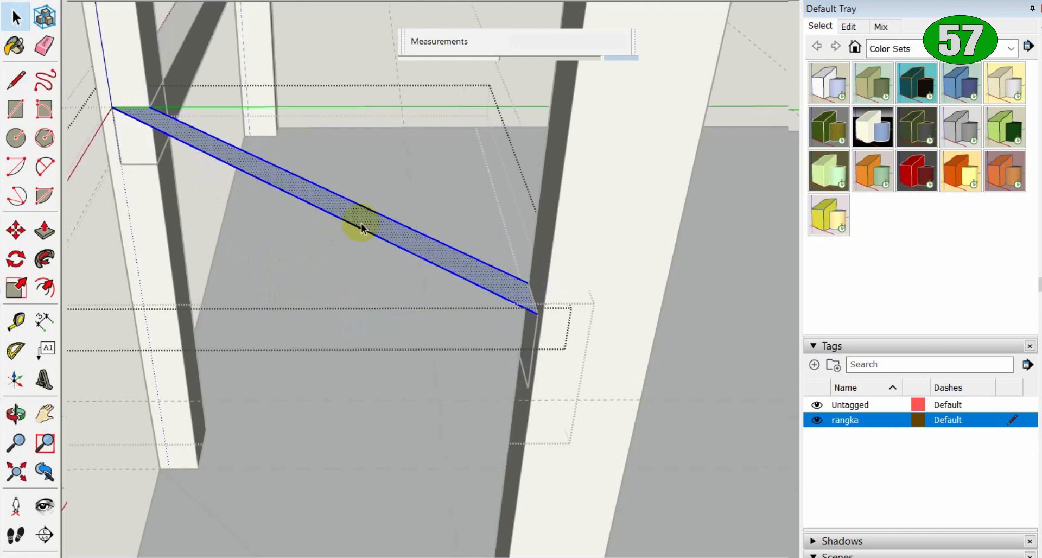
Step: Extrude the diagonal strip 50 mm into a bar and close its group
{"action": "key", "text": "p"}
{"action": "left_click", "coordinate": [361, 224]}
{"action": "type", "text": "50"}
{"action": "key", "text": "Return"}
{"action": "key", "text": "space"}
{"action": "key", "text": "Escape"}
Step: Add a vertical guide on the inner side of one post of the closely spaced pair, draw a bar profile rectangle there, and group it
{"action": "scroll", "coordinate": [137, 211], "scroll_direction": "down", "scroll_amount": 5}
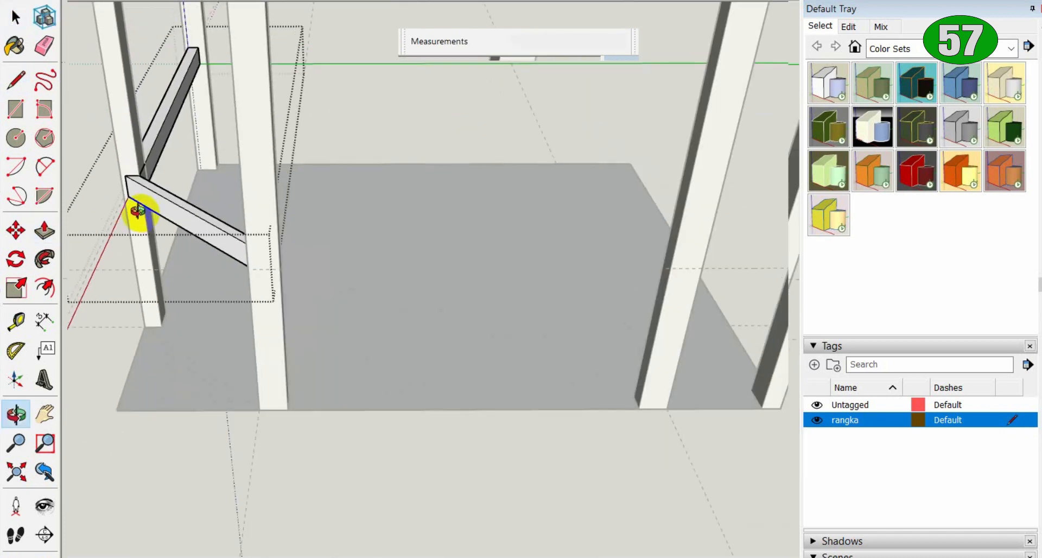
{"action": "middle_click_drag", "start_coordinate": [137, 212], "coordinate": [480, 167]}
{"action": "scroll", "coordinate": [347, 82], "scroll_direction": "down", "scroll_amount": 2}
{"action": "middle_click_drag", "start_coordinate": [347, 81], "coordinate": [328, 314], "text": "shift"}
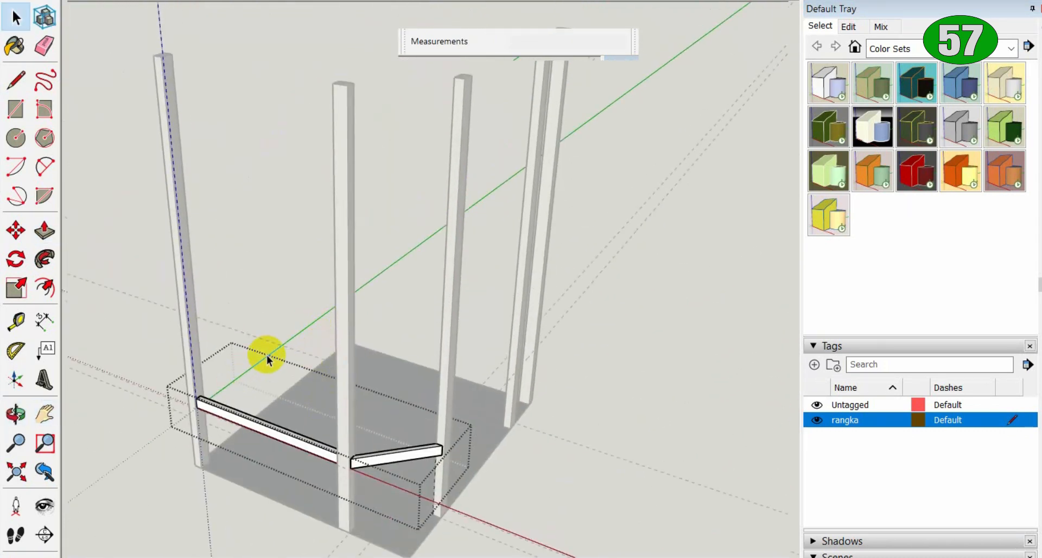
{"action": "middle_click_drag", "start_coordinate": [263, 383], "coordinate": [169, 386]}
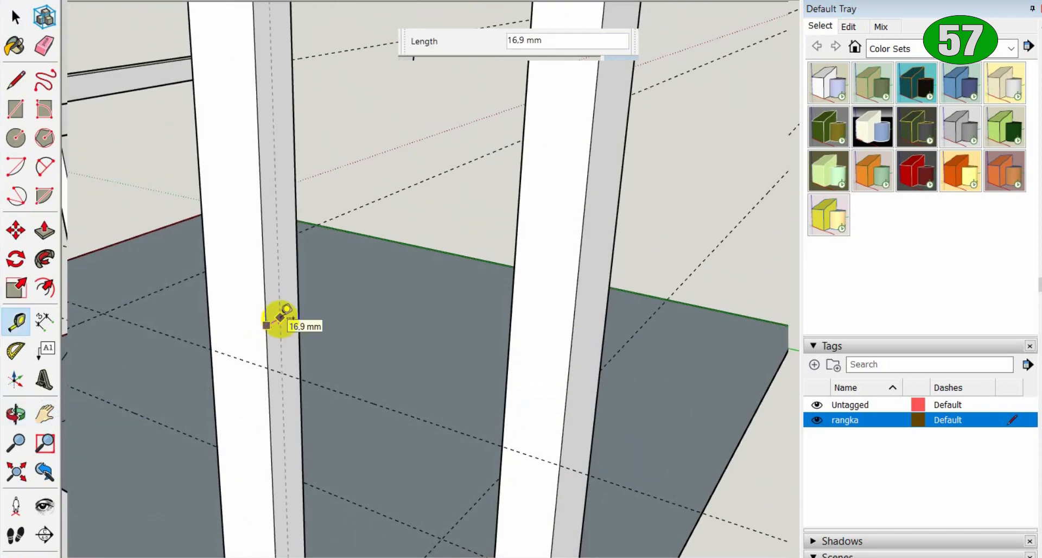
{"action": "key", "text": "Return"}
{"action": "key", "text": "r"}
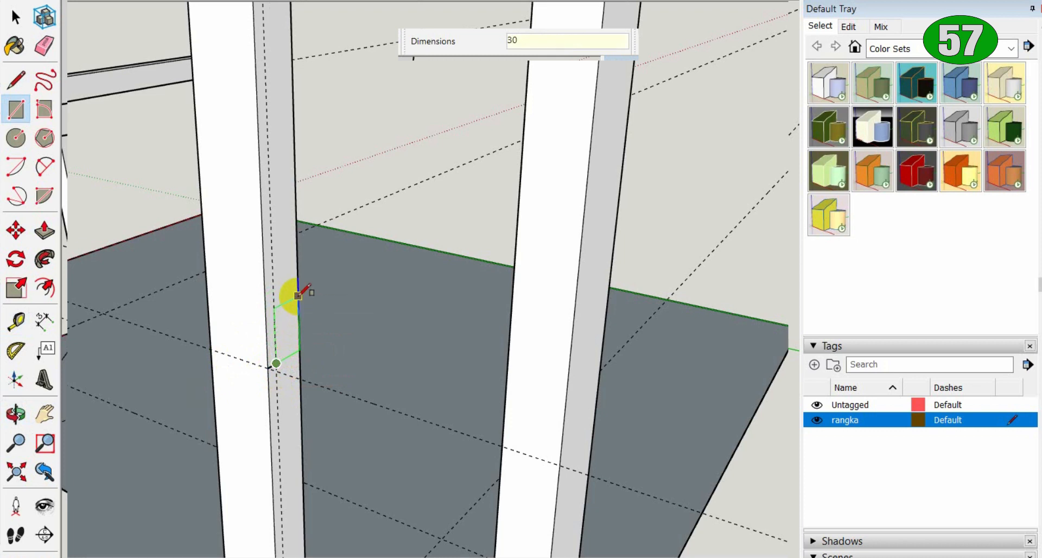
{"action": "key", "text": "space"}
{"action": "double_click", "coordinate": [290, 337]}
{"action": "right_click", "coordinate": [287, 337]}
{"action": "left_click", "coordinate": [365, 205]}
{"action": "double_click", "coordinate": [285, 341]}
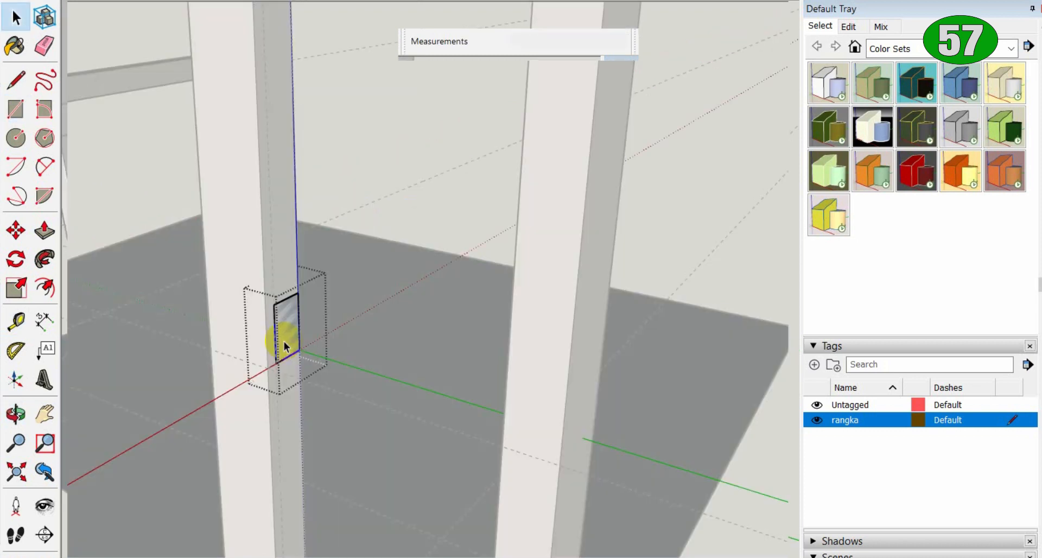
Step: Extrude the grouped profile to the neighbouring post of the pair and close the group
{"action": "middle_click_drag", "start_coordinate": [284, 342], "coordinate": [440, 366]}
{"action": "key", "text": "p"}
{"action": "left_click", "coordinate": [301, 342]}
{"action": "left_click", "coordinate": [569, 364]}
{"action": "scroll", "coordinate": [511, 370], "scroll_direction": "down", "scroll_amount": 9}
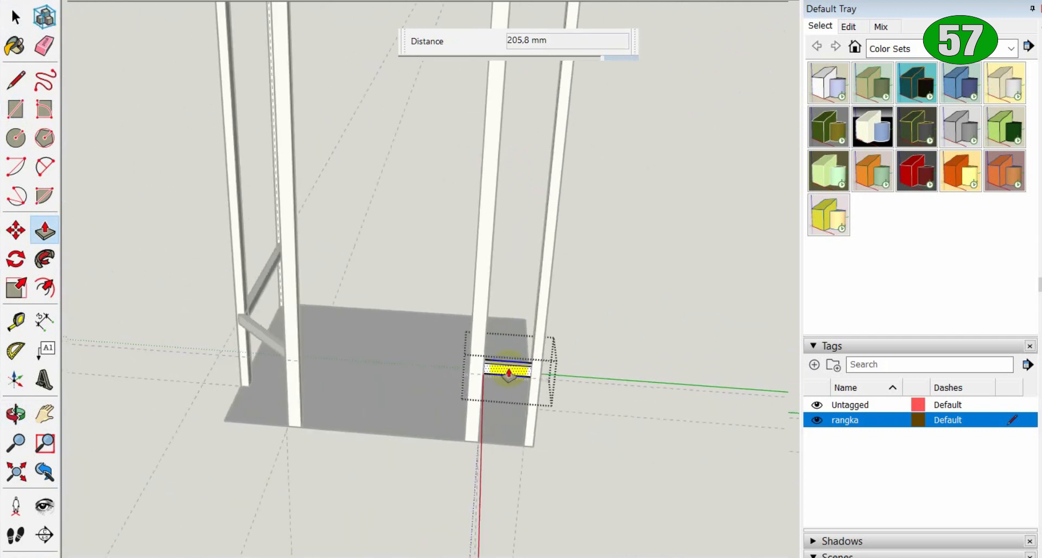
{"action": "key", "text": "space"}
{"action": "left_click", "coordinate": [656, 324]}
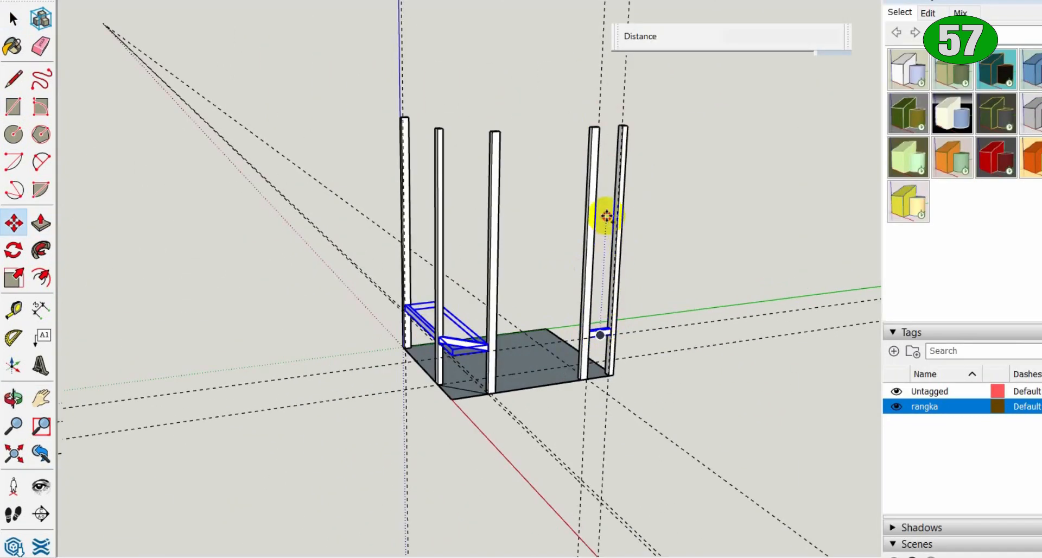
Step: Copy the lower connecting bars straight up the posts to mid-height and flush with the post tops
{"action": "left_click", "coordinate": [605, 216]}
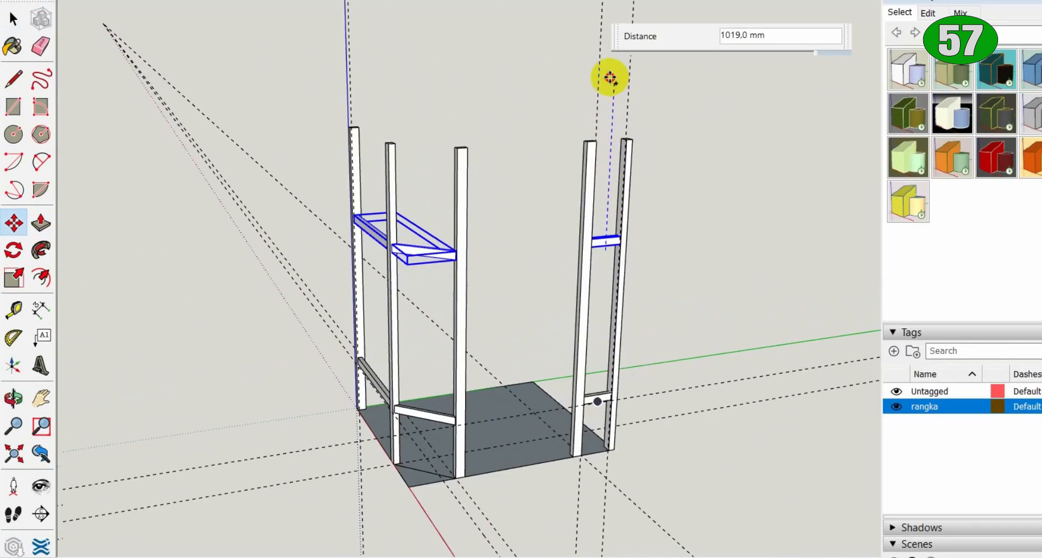
{"action": "scroll", "coordinate": [619, 85], "scroll_direction": "up", "scroll_amount": 5}
{"action": "scroll", "coordinate": [624, 17], "scroll_direction": "down", "scroll_amount": 5}
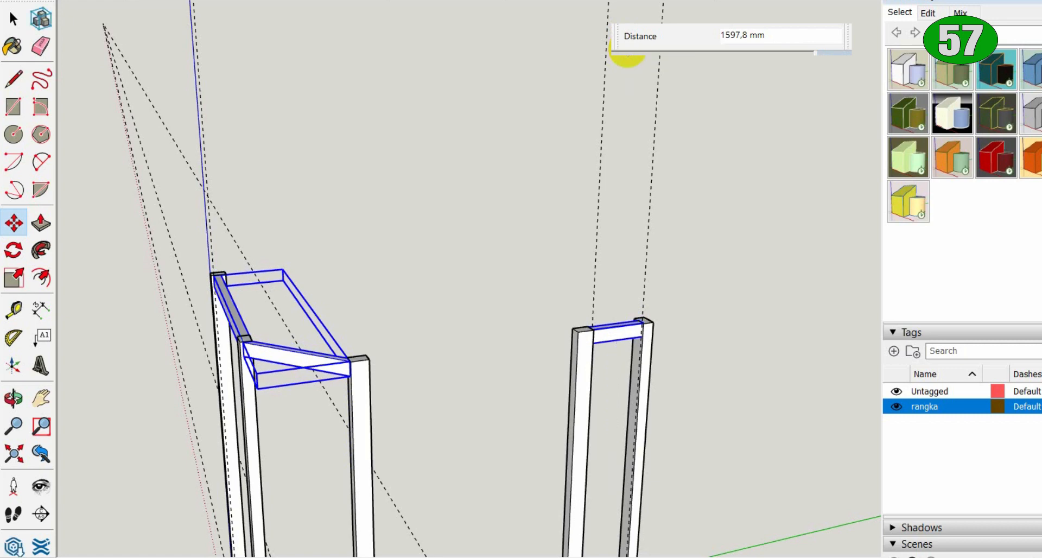
{"action": "scroll", "coordinate": [627, 51], "scroll_direction": "down", "scroll_amount": 3}
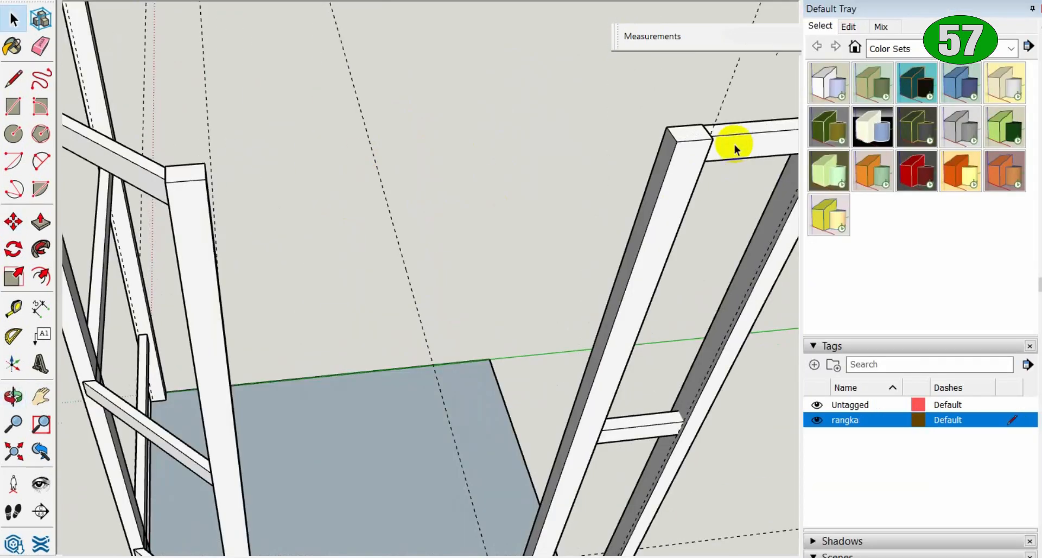
Step: Scale the top bar of the post pair lengthwise until it reaches the diagonal-corner post
{"action": "scroll", "coordinate": [731, 144], "scroll_direction": "up", "scroll_amount": 3}
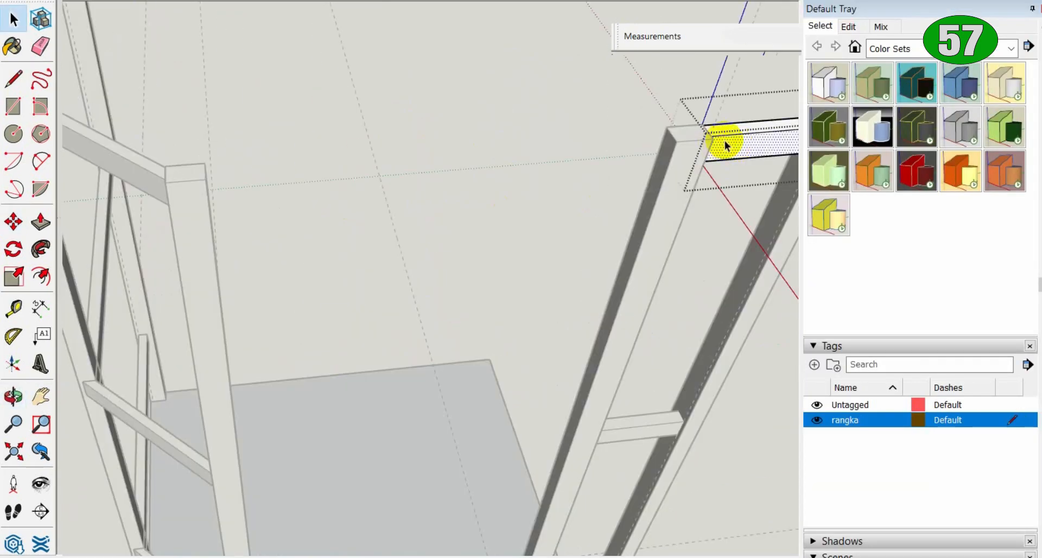
{"action": "key", "text": "s"}
{"action": "left_click_drag", "start_coordinate": [697, 140], "coordinate": [210, 197]}
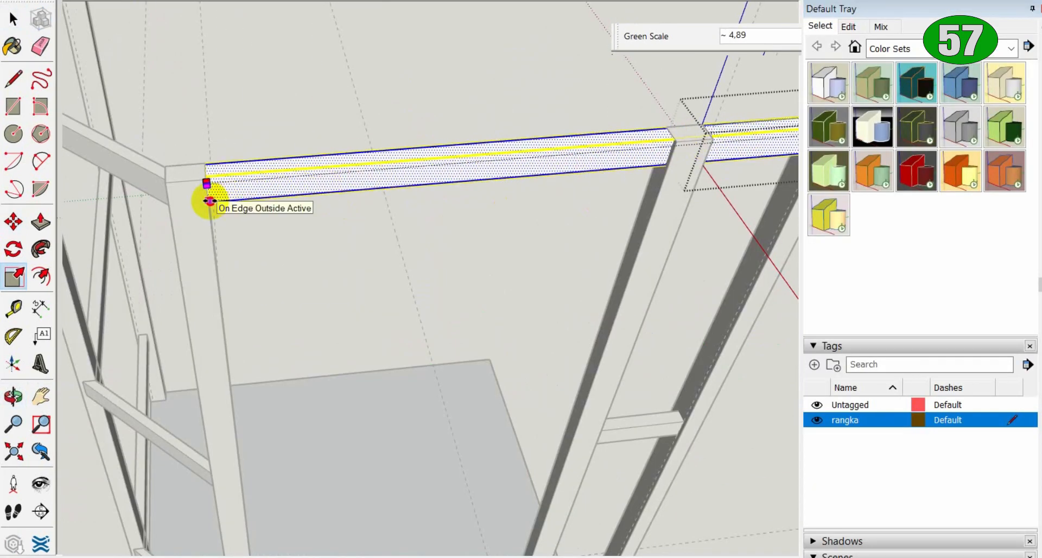
Step: Scale the lower bar of the post pair lengthwise so it extends outward past the end post
{"action": "middle_click_drag", "start_coordinate": [210, 197], "coordinate": [239, 163]}
{"action": "scroll", "coordinate": [234, 348], "scroll_direction": "up", "scroll_amount": 4}
{"action": "key", "text": "space"}
{"action": "double_click", "coordinate": [230, 337]}
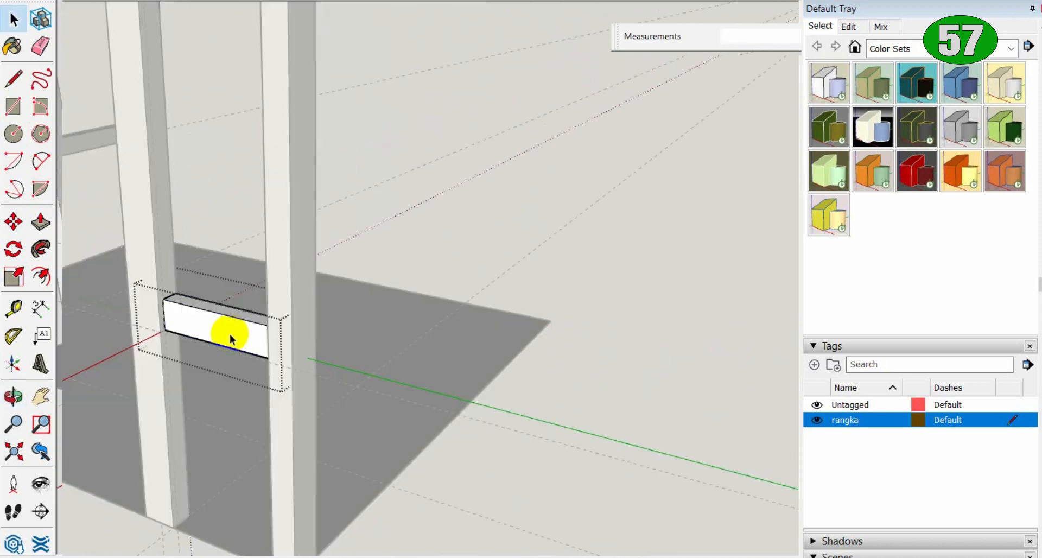
{"action": "left_click", "coordinate": [486, 457]}
{"action": "key", "text": "s"}
{"action": "left_click_drag", "start_coordinate": [284, 342], "coordinate": [526, 408]}
Step: Place a guide along the extended bar from the post face and push the bar's end back to the guide's end point
{"action": "key", "text": "t"}
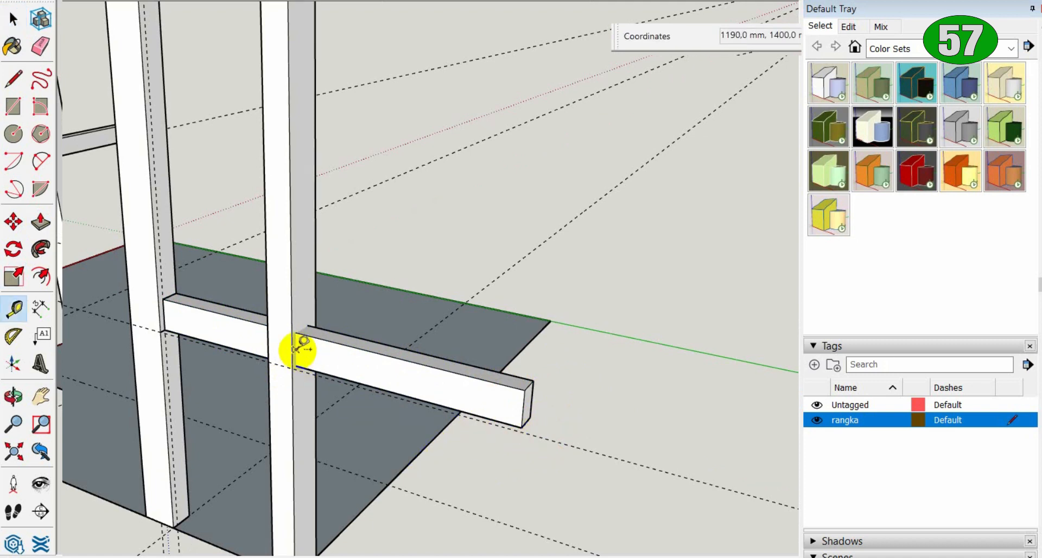
{"action": "left_click", "coordinate": [433, 384]}
{"action": "scroll", "coordinate": [565, 442], "scroll_direction": "up", "scroll_amount": 5}
{"action": "key", "text": "p"}
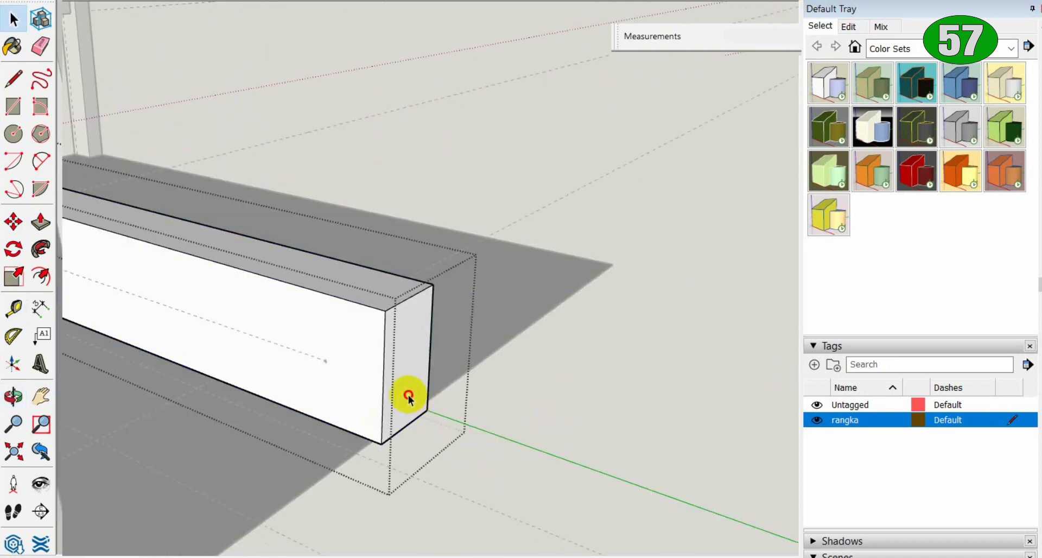
{"action": "left_click", "coordinate": [407, 392]}
{"action": "left_click", "coordinate": [355, 372]}
{"action": "key", "text": "space"}
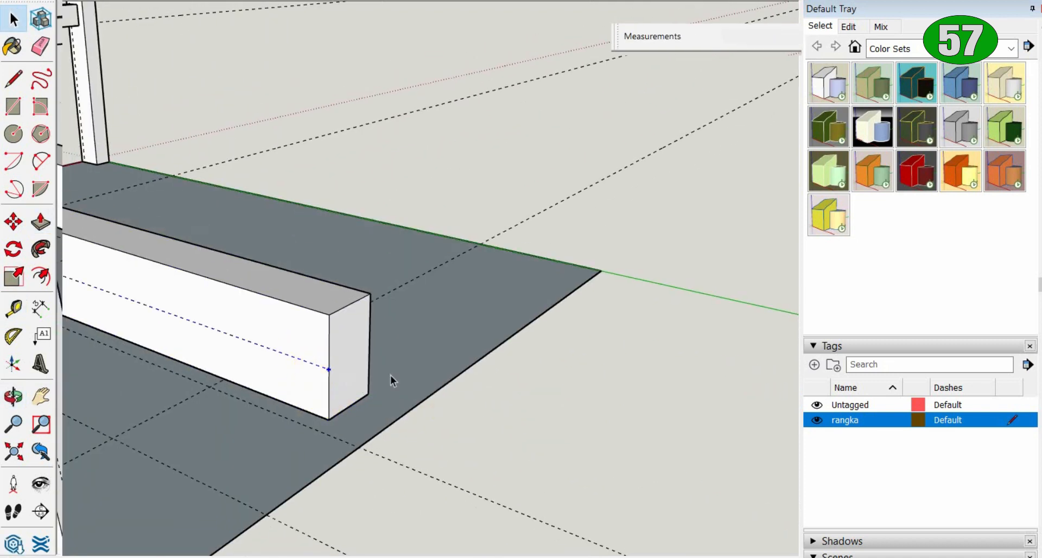
Step: Copy the extended lower bar up to the middle bar's height and delete the short middle bar it replaces
{"action": "scroll", "coordinate": [392, 380], "scroll_direction": "down", "scroll_amount": 6}
{"action": "middle_click_drag", "start_coordinate": [425, 337], "coordinate": [344, 292]}
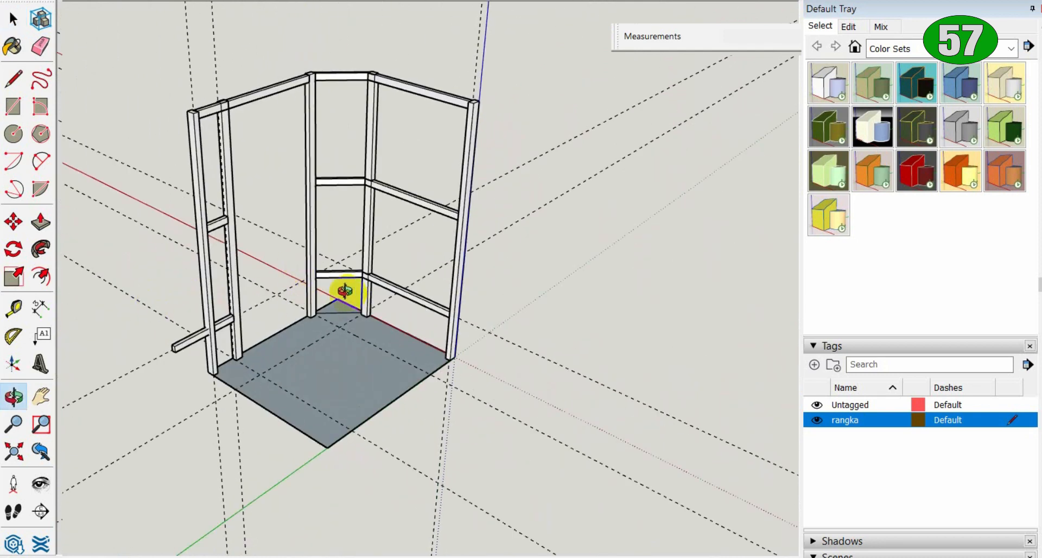
{"action": "scroll", "coordinate": [171, 297], "scroll_direction": "up", "scroll_amount": 4}
{"action": "left_click", "coordinate": [205, 401]}
{"action": "key", "text": "m"}
{"action": "left_click", "coordinate": [210, 398]}
{"action": "key", "text": "ctrl"}
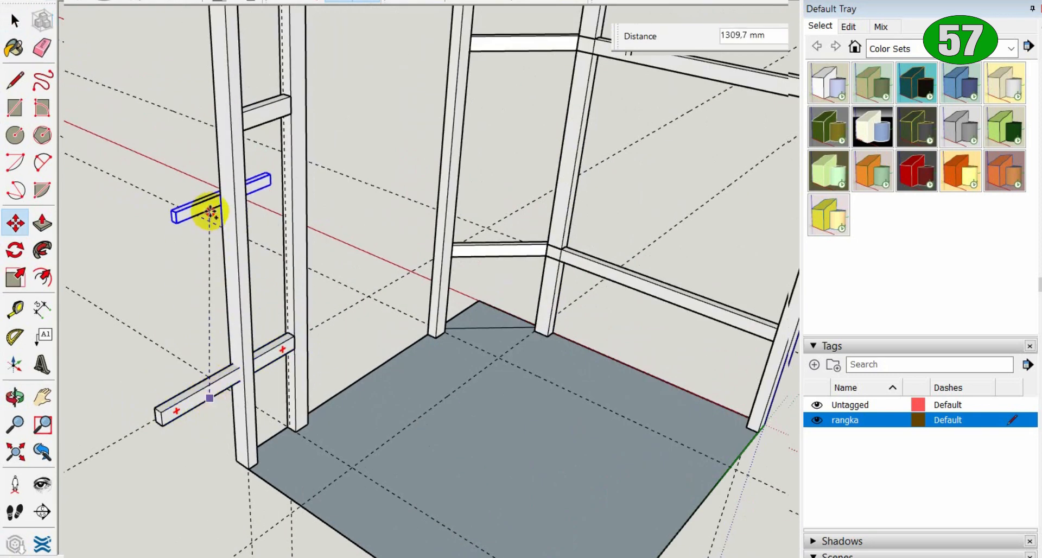
{"action": "left_click", "coordinate": [198, 150]}
{"action": "scroll", "coordinate": [265, 86], "scroll_direction": "up", "scroll_amount": 6}
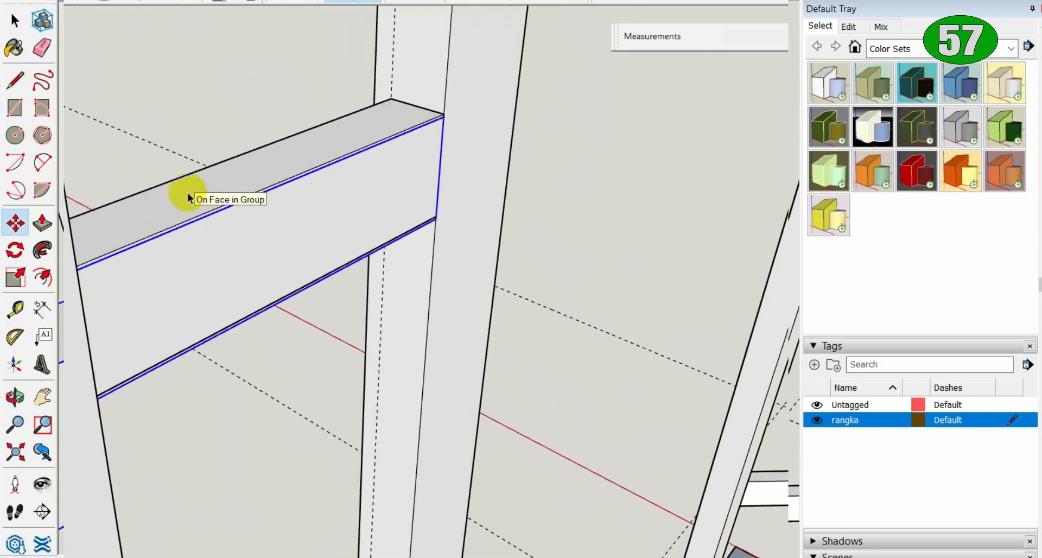
{"action": "key", "text": "space"}
{"action": "left_click", "coordinate": [188, 187]}
Step: Copy the extended middle bar straight up to the top of the post pair
{"action": "scroll", "coordinate": [188, 186], "scroll_direction": "down", "scroll_amount": 6}
{"action": "middle_click_drag", "start_coordinate": [169, 147], "coordinate": [247, 426], "text": "shift"}
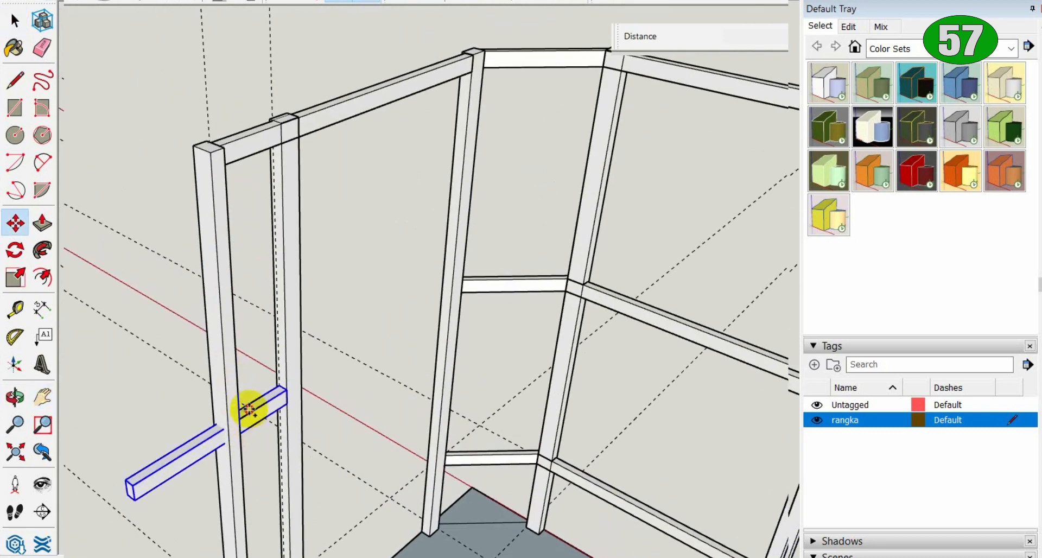
{"action": "left_click", "coordinate": [249, 411]}
{"action": "left_click", "coordinate": [239, 141]}
Step: Scale the lower bar on the origin side lengthwise so it extends past the origin post
{"action": "scroll", "coordinate": [206, 293], "scroll_direction": "down", "scroll_amount": 5}
{"action": "middle_click_drag", "start_coordinate": [347, 309], "coordinate": [180, 296]}
{"action": "key", "text": "space"}
{"action": "double_click", "coordinate": [180, 355]}
{"action": "left_click_drag", "start_coordinate": [76, 293], "coordinate": [271, 443]}
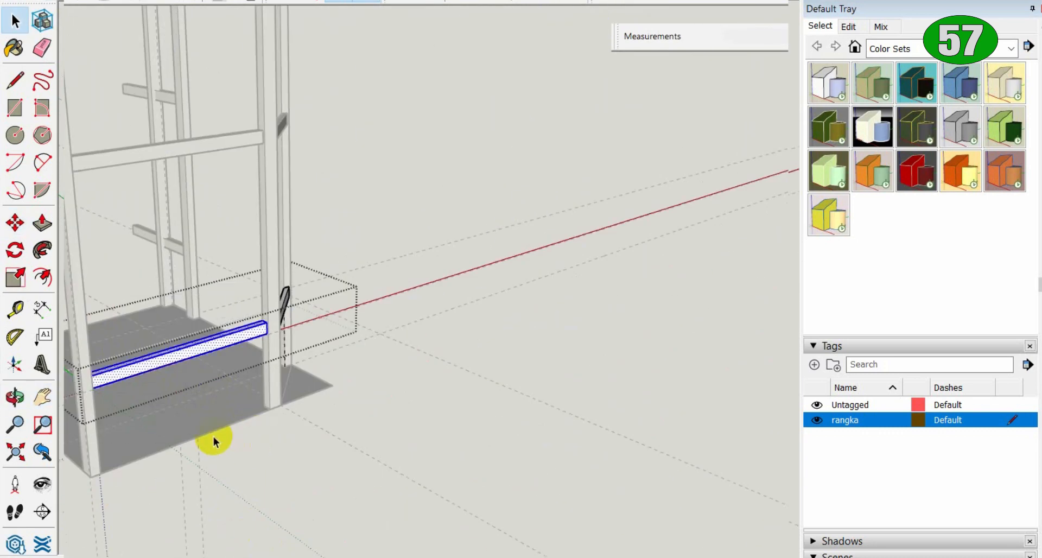
{"action": "key", "text": "s"}
{"action": "left_click_drag", "start_coordinate": [92, 374], "coordinate": [38, 422]}
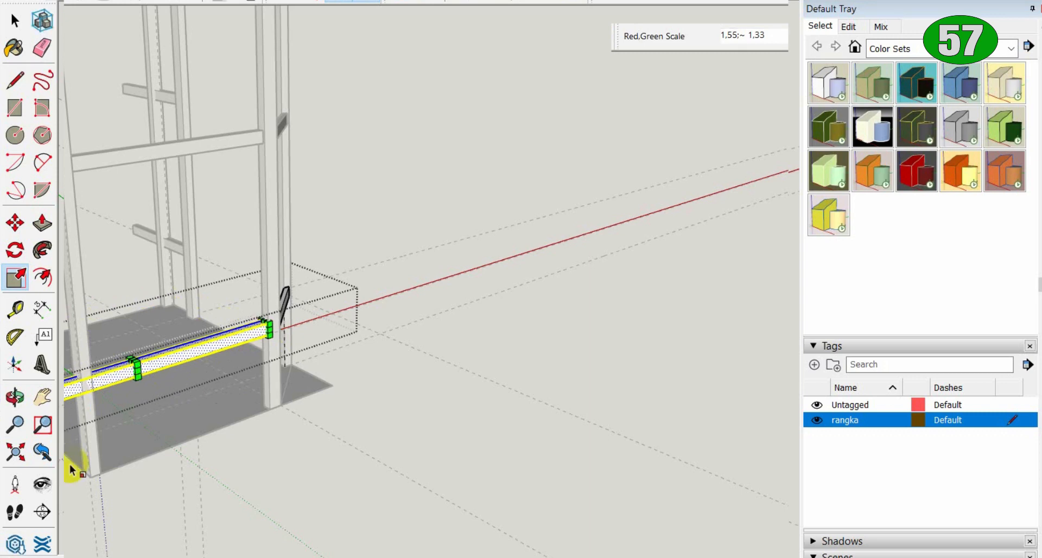
Step: Adjust the free end of the extended lower origin-side bar with Push/Pull
{"action": "key", "text": "space"}
{"action": "left_click", "coordinate": [137, 510]}
{"action": "scroll", "coordinate": [130, 489], "scroll_direction": "up", "scroll_amount": 6}
{"action": "middle_click_drag", "start_coordinate": [108, 489], "coordinate": [396, 488], "text": "shift"}
{"action": "double_click", "coordinate": [159, 438]}
{"action": "left_click", "coordinate": [166, 444]}
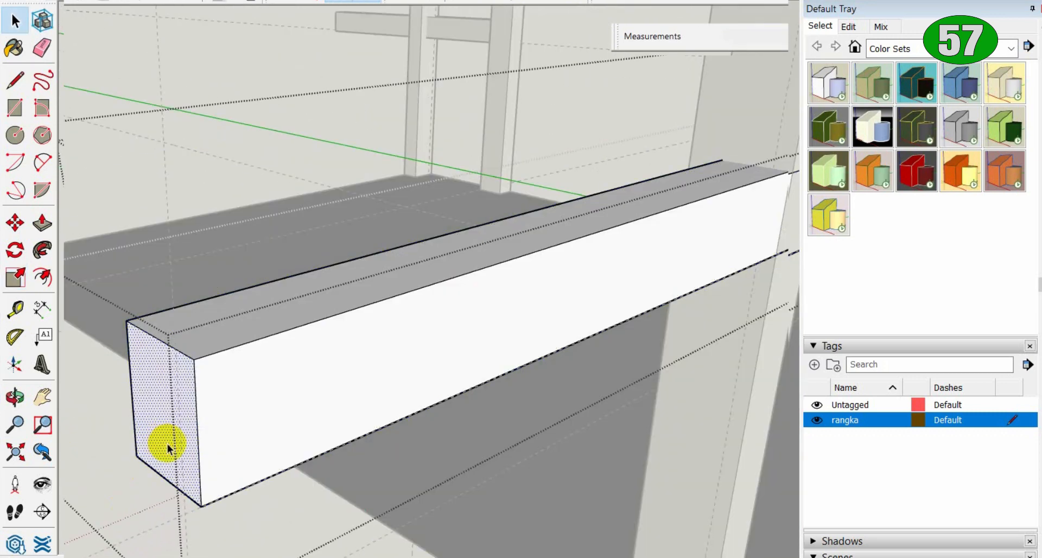
{"action": "key", "text": "p"}
{"action": "left_click_drag", "start_coordinate": [167, 444], "coordinate": [153, 451]}
{"action": "key", "text": "space"}
Step: Scale the middle bar on the origin side lengthwise past the origin post
{"action": "scroll", "coordinate": [180, 450], "scroll_direction": "down", "scroll_amount": 6}
{"action": "triple_click", "coordinate": [327, 387]}
{"action": "left_click", "coordinate": [358, 176]}
{"action": "left_click", "coordinate": [358, 175]}
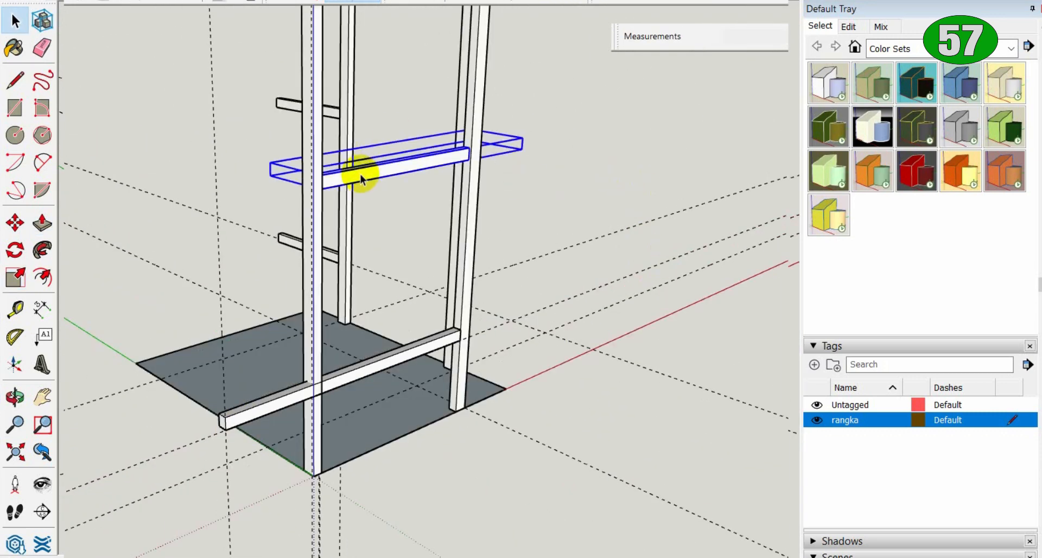
{"action": "middle_click_drag", "start_coordinate": [358, 176], "coordinate": [351, 263]}
{"action": "double_click", "coordinate": [352, 262]}
{"action": "triple_click", "coordinate": [352, 262]}
{"action": "key", "text": "s"}
{"action": "scroll", "coordinate": [318, 273], "scroll_direction": "up", "scroll_amount": 3}
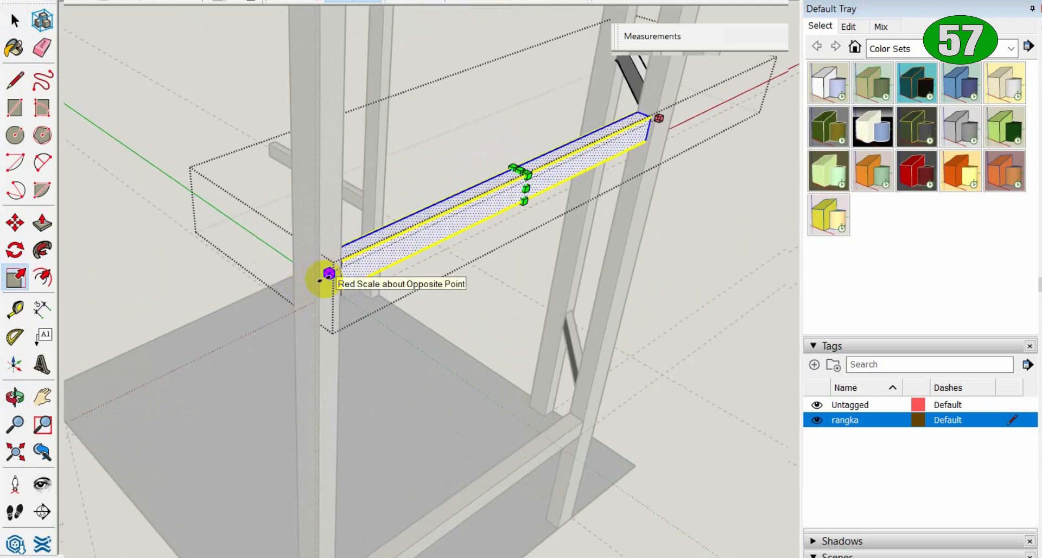
{"action": "left_click_drag", "start_coordinate": [320, 278], "coordinate": [71, 374]}
{"action": "scroll", "coordinate": [97, 365], "scroll_direction": "down", "scroll_amount": 4}
{"action": "key", "text": "space"}
Step: Scale the top bar on the origin side lengthwise by about 1.51 so it extends past the origin post
{"action": "middle_click_drag", "start_coordinate": [125, 212], "coordinate": [137, 288], "text": "shift"}
{"action": "left_click", "coordinate": [209, 230]}
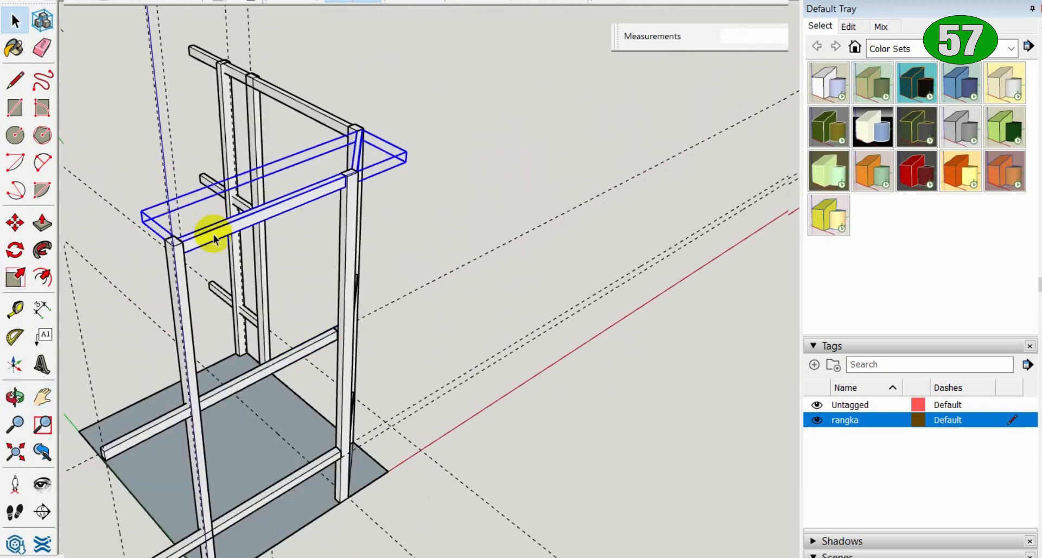
{"action": "double_click", "coordinate": [210, 230]}
{"action": "triple_click", "coordinate": [210, 231]}
{"action": "key", "text": "s"}
{"action": "left_click_drag", "start_coordinate": [174, 241], "coordinate": [82, 302]}
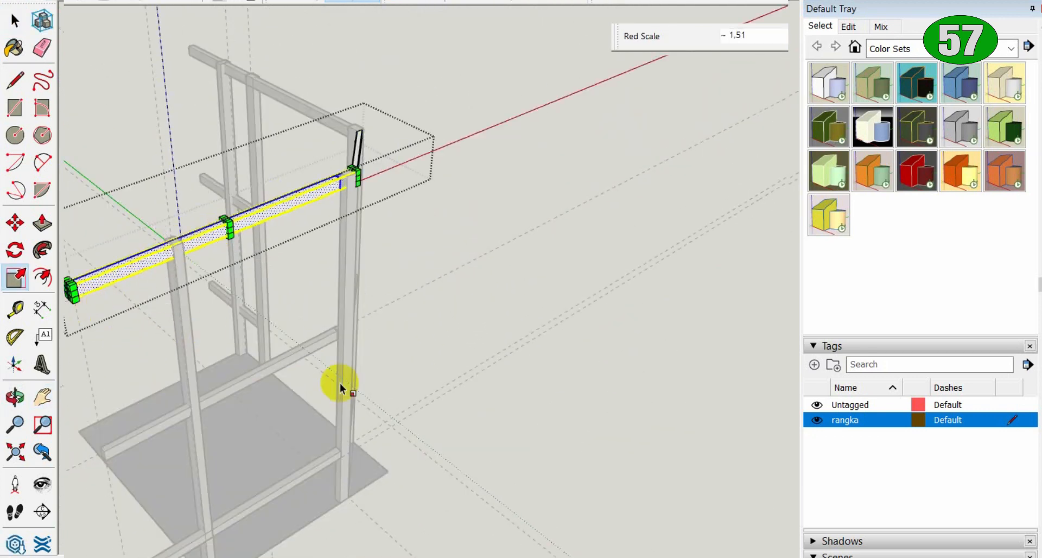
Step: Extrude the top bar's end face at the diagonal corner until it meets the post
{"action": "middle_click_drag", "start_coordinate": [340, 383], "coordinate": [380, 425]}
{"action": "scroll", "coordinate": [341, 239], "scroll_direction": "up", "scroll_amount": 5}
{"action": "scroll", "coordinate": [341, 240], "scroll_direction": "down", "scroll_amount": 5}
{"action": "middle_click_drag", "start_coordinate": [341, 240], "coordinate": [202, 236]}
{"action": "scroll", "coordinate": [203, 235], "scroll_direction": "up", "scroll_amount": 7}
{"action": "double_click", "coordinate": [186, 253]}
{"action": "key", "text": "p"}
{"action": "left_click_drag", "start_coordinate": [186, 254], "coordinate": [259, 263]}
Step: Extrude the middle bar's end face at the diagonal corner by 34.6 mm to meet the post
{"action": "scroll", "coordinate": [285, 344], "scroll_direction": "down", "scroll_amount": 7}
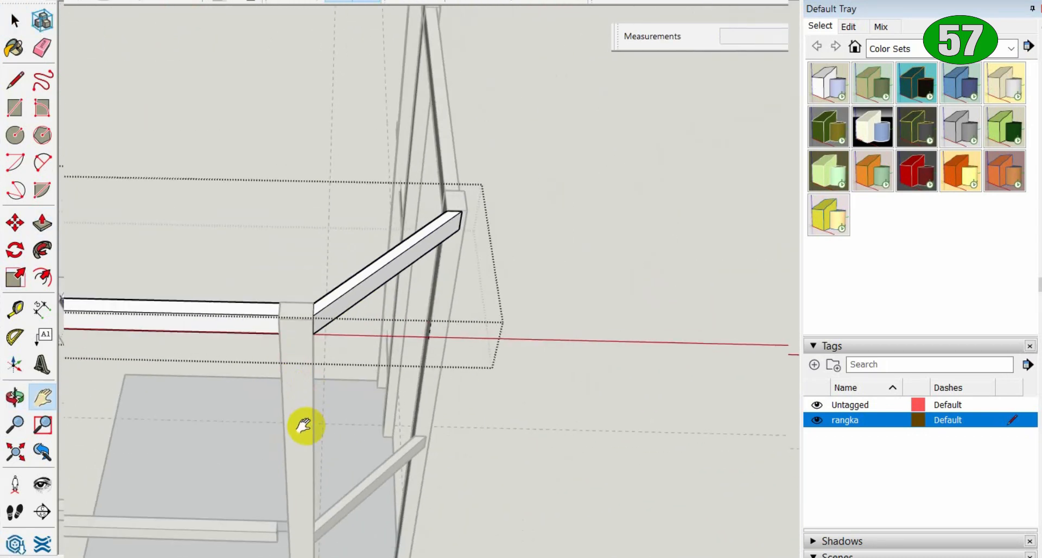
{"action": "middle_click_drag", "start_coordinate": [303, 425], "coordinate": [264, 188], "text": "shift"}
{"action": "scroll", "coordinate": [251, 309], "scroll_direction": "up", "scroll_amount": 7}
{"action": "key", "text": "space"}
{"action": "left_click", "coordinate": [223, 228]}
{"action": "double_click", "coordinate": [223, 228]}
{"action": "key", "text": "p"}
{"action": "left_click_drag", "start_coordinate": [223, 228], "coordinate": [233, 229]}
{"action": "scroll", "coordinate": [233, 233], "scroll_direction": "down", "scroll_amount": 6}
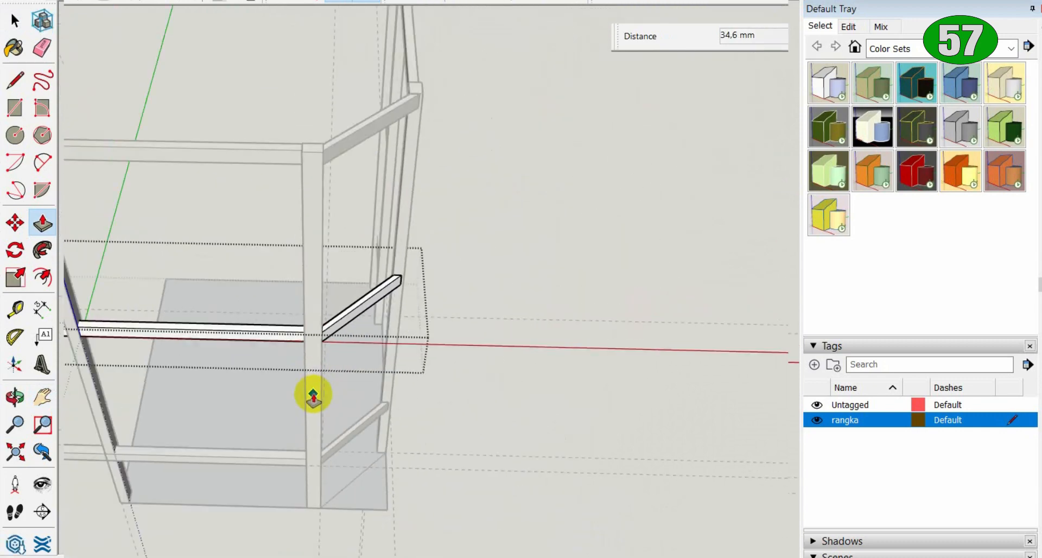
Step: Shorten the origin post by pushing its bottom face upward
{"action": "middle_click_drag", "start_coordinate": [315, 396], "coordinate": [221, 442]}
{"action": "scroll", "coordinate": [477, 484], "scroll_direction": "down", "scroll_amount": 5}
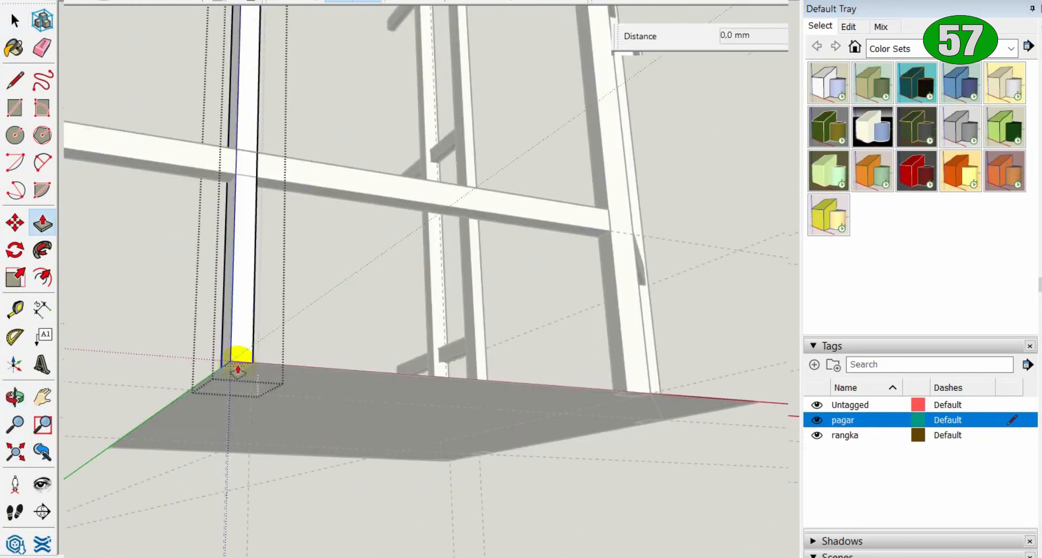
{"action": "type", "text": "0"}
{"action": "key", "text": "Return"}
{"action": "key", "text": "space"}
{"action": "left_click", "coordinate": [247, 493]}
Step: Adjust the long outer face of the lower bar on the origin side with Push/Pull
{"action": "middle_click_drag", "start_coordinate": [405, 277], "coordinate": [421, 454]}
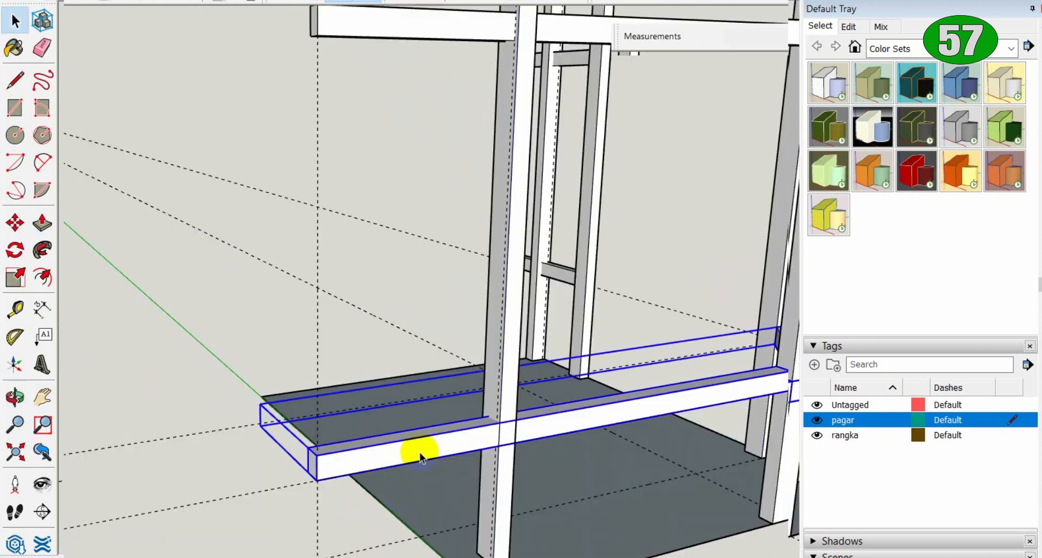
{"action": "double_click", "coordinate": [422, 454]}
{"action": "key", "text": "p"}
{"action": "left_click", "coordinate": [432, 456]}
{"action": "left_click", "coordinate": [428, 451]}
{"action": "key", "text": "space"}
{"action": "left_click", "coordinate": [619, 533]}
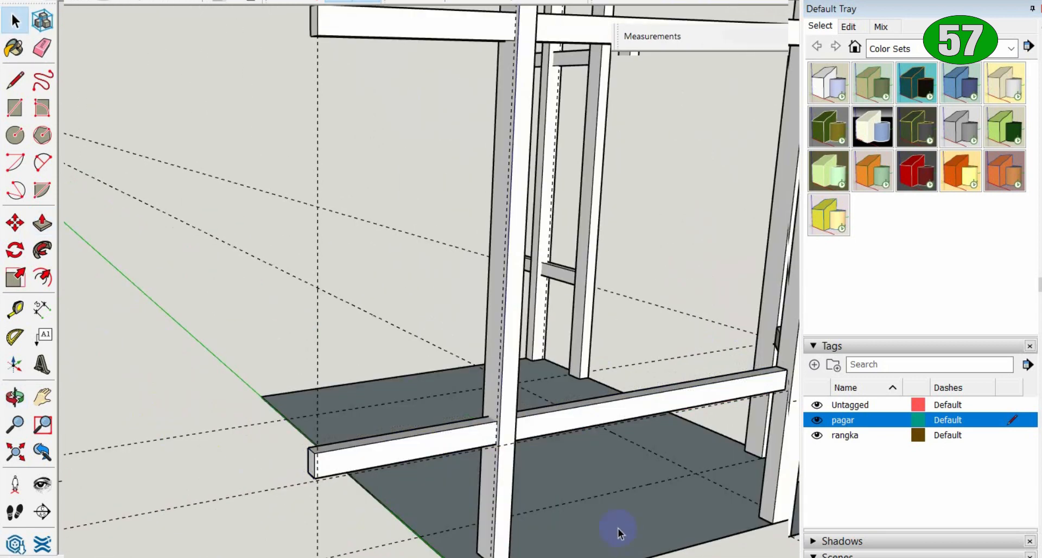
Step: Place a guide line parallel to the origin post's outer edge at a distance of 10 mm
{"action": "middle_click_drag", "start_coordinate": [537, 516], "coordinate": [337, 442]}
{"action": "scroll", "coordinate": [217, 333], "scroll_direction": "up", "scroll_amount": 3}
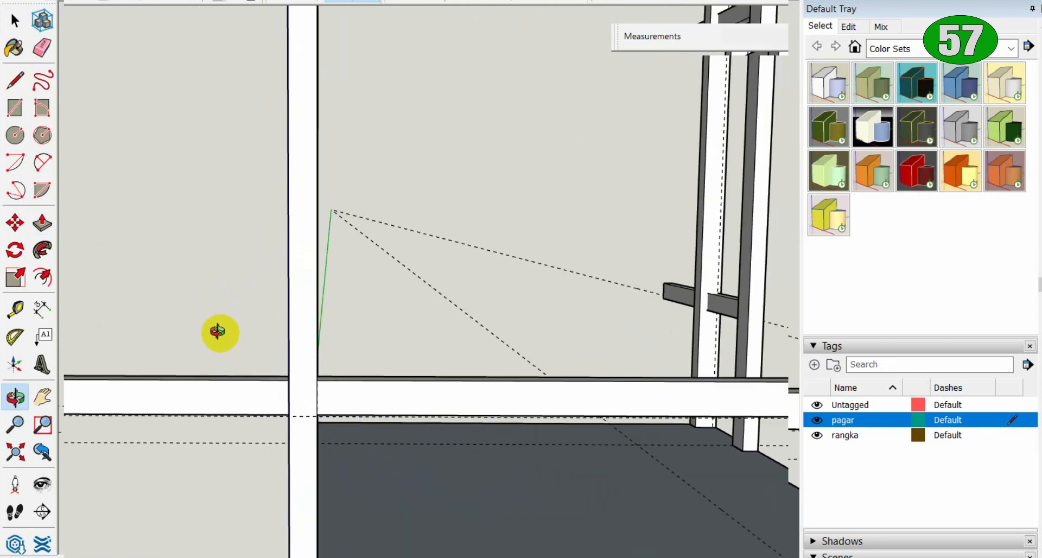
{"action": "key", "text": "t"}
{"action": "left_click", "coordinate": [289, 329]}
{"action": "type", "text": "10"}
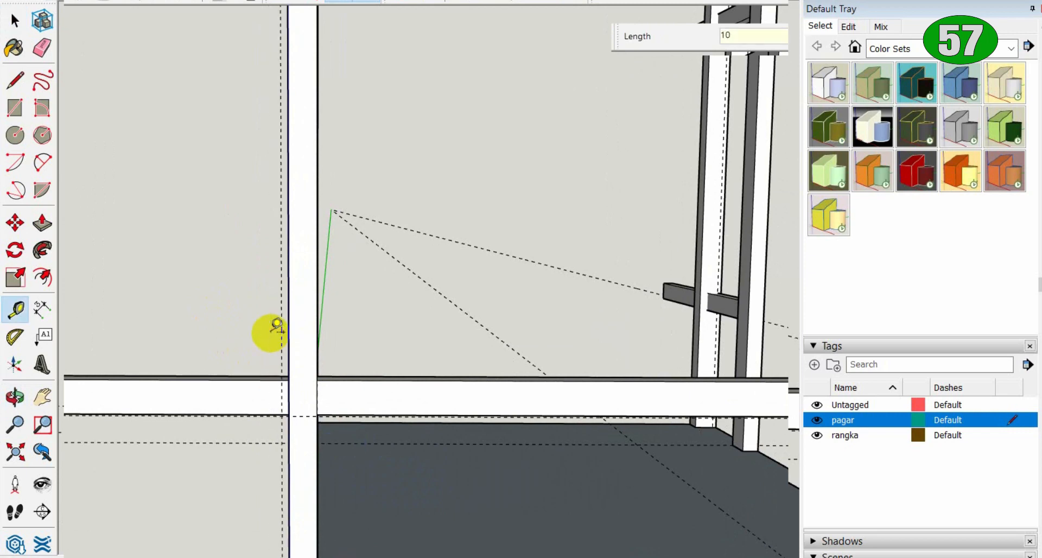
{"action": "key", "text": "Return"}
Step: Draw a slat rectangle about 43 mm wide beside the origin post, up to the upper edge of the top bar
{"action": "middle_click_drag", "start_coordinate": [281, 331], "coordinate": [295, 401]}
{"action": "key", "text": "r"}
{"action": "scroll", "coordinate": [266, 546], "scroll_direction": "up", "scroll_amount": 5}
{"action": "left_click", "coordinate": [278, 550]}
{"action": "scroll", "coordinate": [278, 551], "scroll_direction": "down", "scroll_amount": 7}
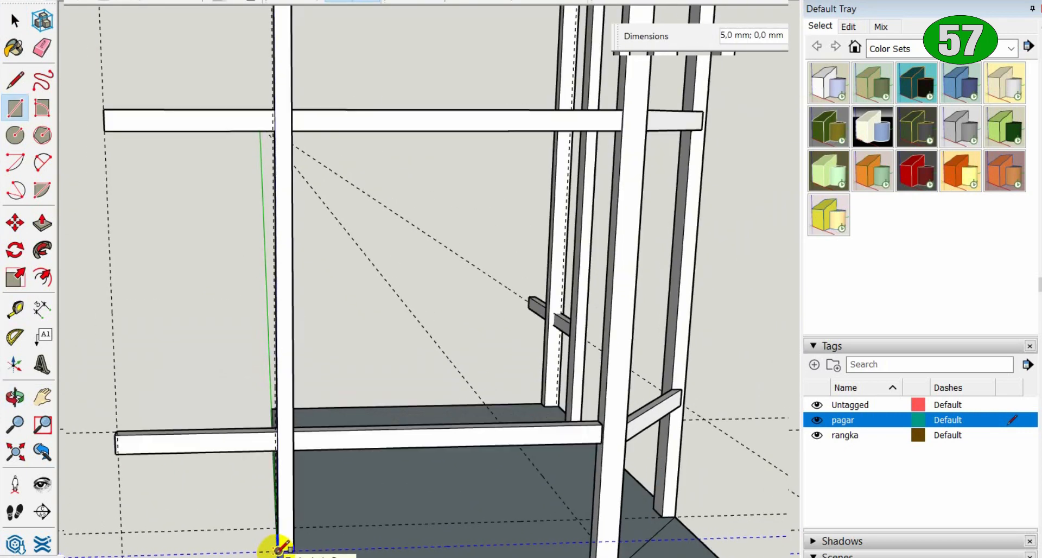
{"action": "scroll", "coordinate": [271, 548], "scroll_direction": "down", "scroll_amount": 5}
{"action": "scroll", "coordinate": [244, 326], "scroll_direction": "up", "scroll_amount": 2}
{"action": "scroll", "coordinate": [261, 174], "scroll_direction": "up", "scroll_amount": 8}
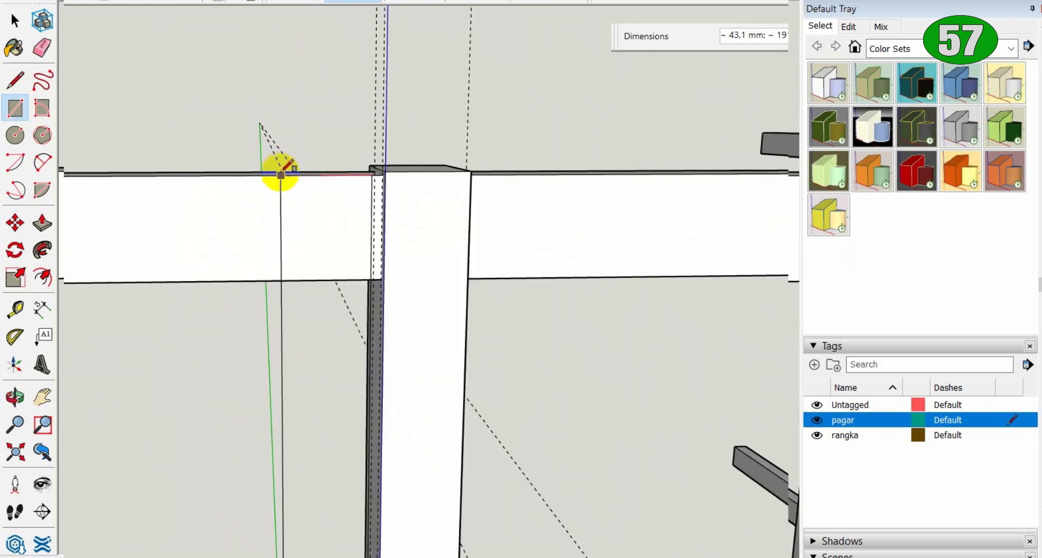
{"action": "left_click", "coordinate": [280, 174]}
Step: Group the slat rectangle and extrude it to a thickness of 10 mm
{"action": "key", "text": "space"}
{"action": "double_click", "coordinate": [320, 277]}
{"action": "right_click", "coordinate": [376, 355]}
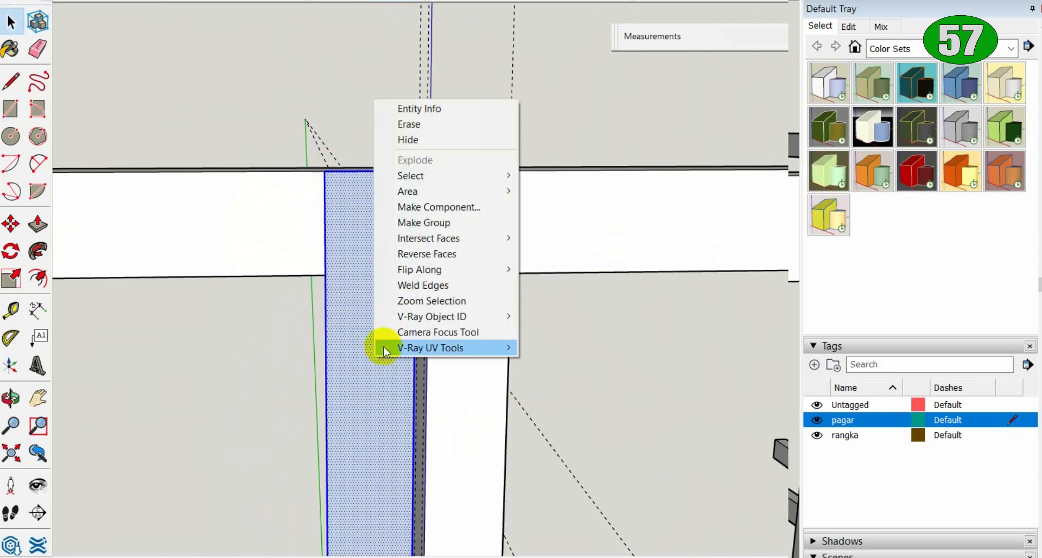
{"action": "left_click", "coordinate": [427, 223]}
{"action": "scroll", "coordinate": [367, 355], "scroll_direction": "down", "scroll_amount": 5}
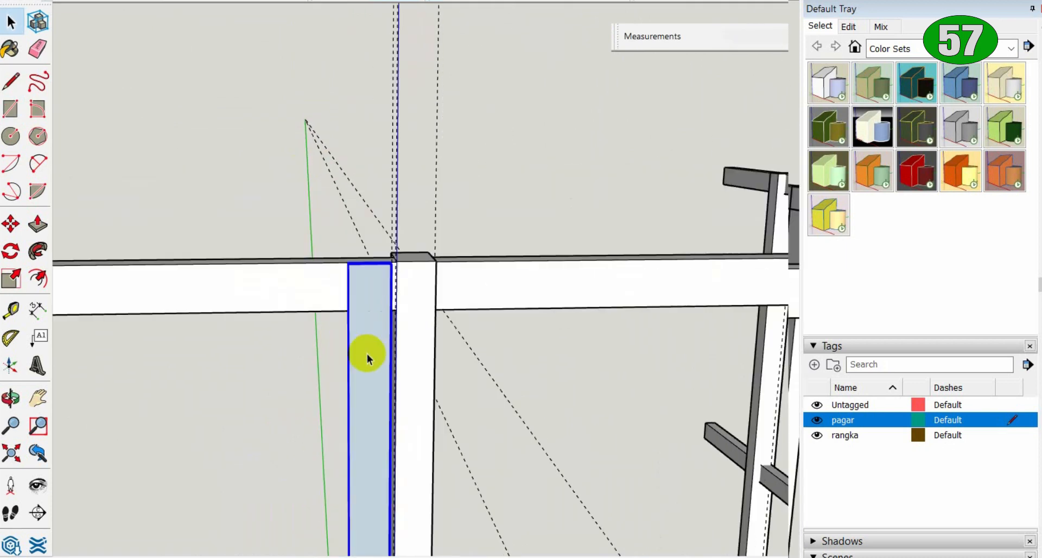
{"action": "middle_click_drag", "start_coordinate": [367, 356], "coordinate": [574, 331]}
{"action": "double_click", "coordinate": [563, 352]}
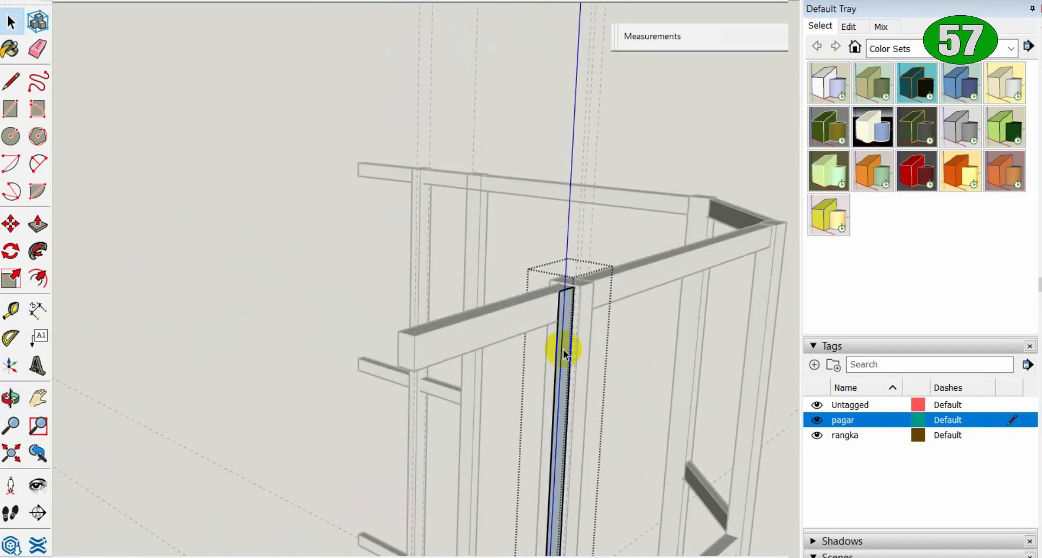
{"action": "key", "text": "p"}
{"action": "left_click", "coordinate": [564, 351]}
{"action": "type", "text": "10"}
{"action": "key", "text": "Return"}
{"action": "key", "text": "space"}
Step: Copy the slat along the top bar to its free end and divide the distance into seven equal spacings
{"action": "middle_click_drag", "start_coordinate": [651, 362], "coordinate": [396, 361]}
{"action": "left_click", "coordinate": [396, 361]}
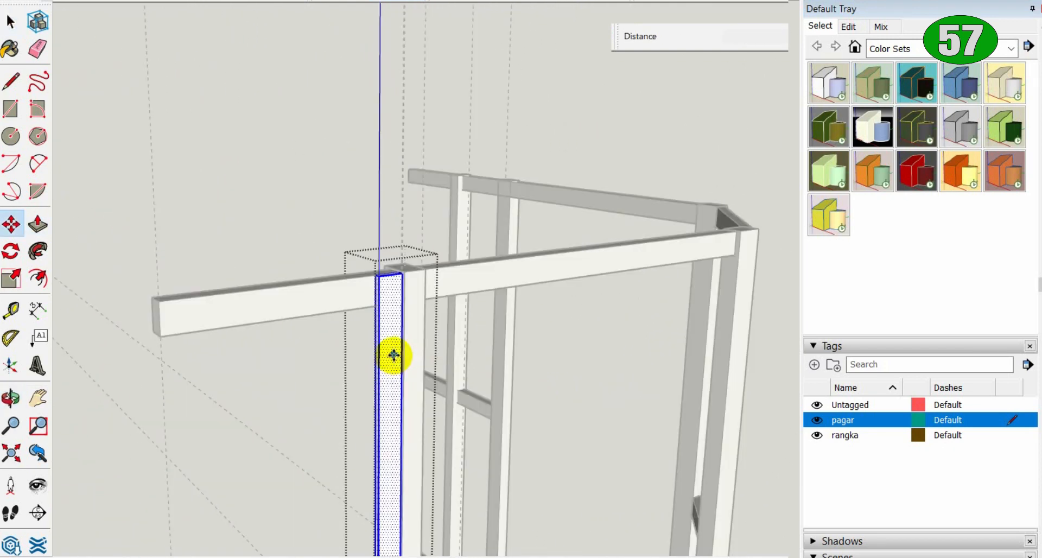
{"action": "left_click", "coordinate": [393, 355]}
{"action": "scroll", "coordinate": [186, 390], "scroll_direction": "up", "scroll_amount": 2}
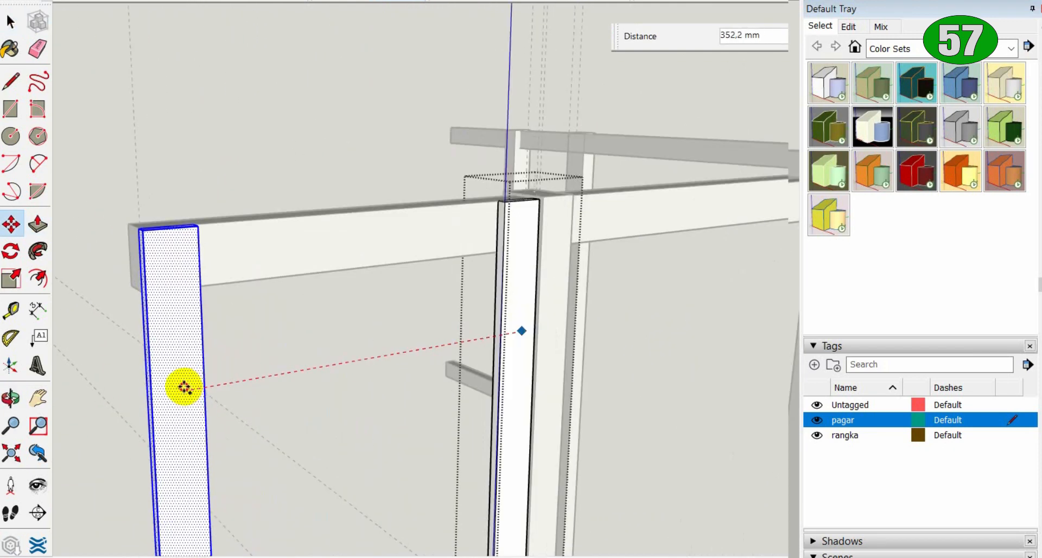
{"action": "scroll", "coordinate": [183, 336], "scroll_direction": "up", "scroll_amount": 2}
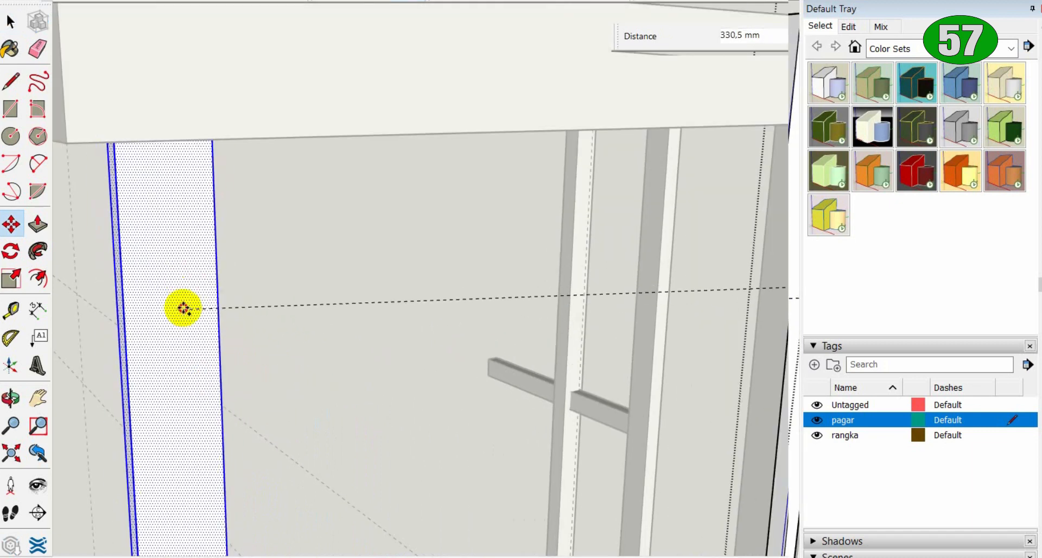
{"action": "left_click", "coordinate": [204, 401]}
{"action": "type", "text": "/6"}
{"action": "key", "text": "Return"}
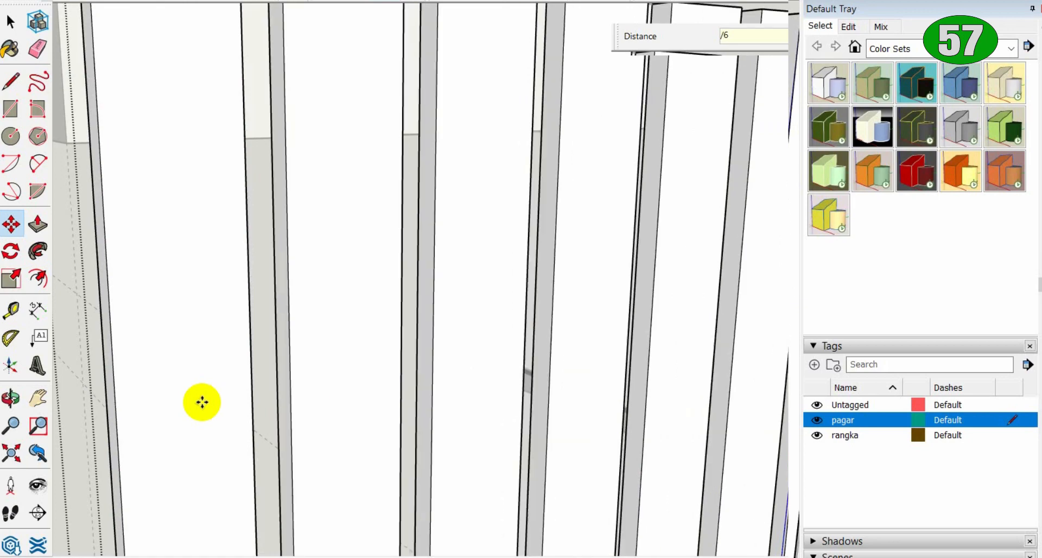
{"action": "type", "text": "/7"}
{"action": "key", "text": "Return"}
{"action": "scroll", "coordinate": [261, 377], "scroll_direction": "down", "scroll_amount": 5}
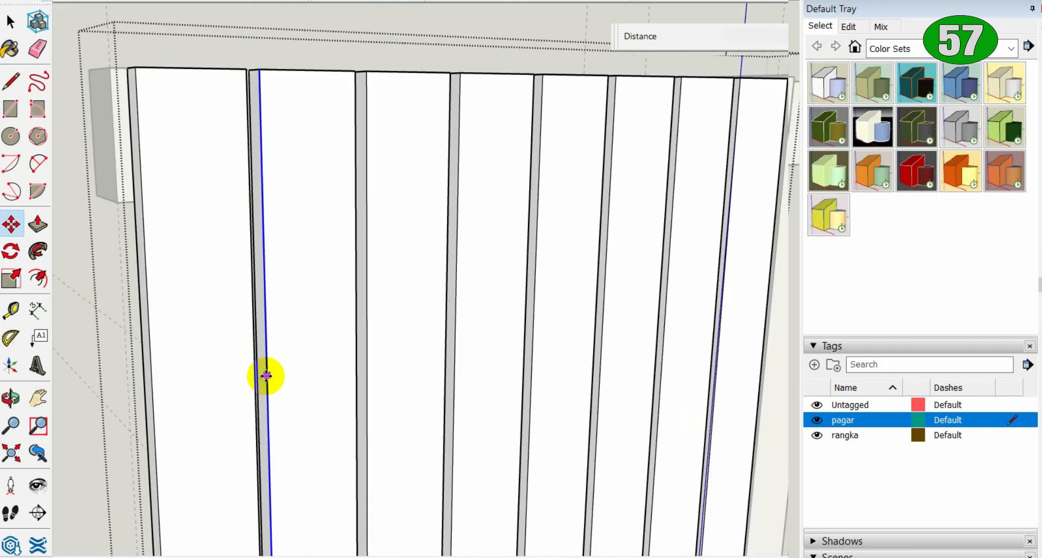
Step: Scale all slats of the panel together from their bottom ends so they finish at the lower bar
{"action": "middle_click_drag", "start_coordinate": [267, 375], "coordinate": [234, 234]}
{"action": "key", "text": "space"}
{"action": "left_click_drag", "start_coordinate": [168, 209], "coordinate": [565, 452]}
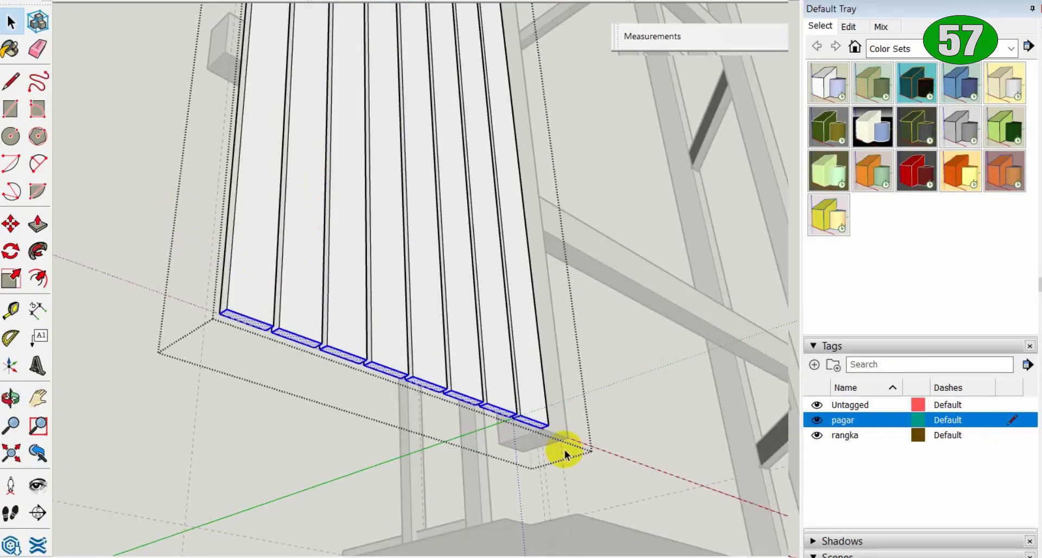
{"action": "key", "text": "ctrl+a"}
{"action": "key", "text": "s"}
{"action": "left_click_drag", "start_coordinate": [400, 376], "coordinate": [397, 143]}
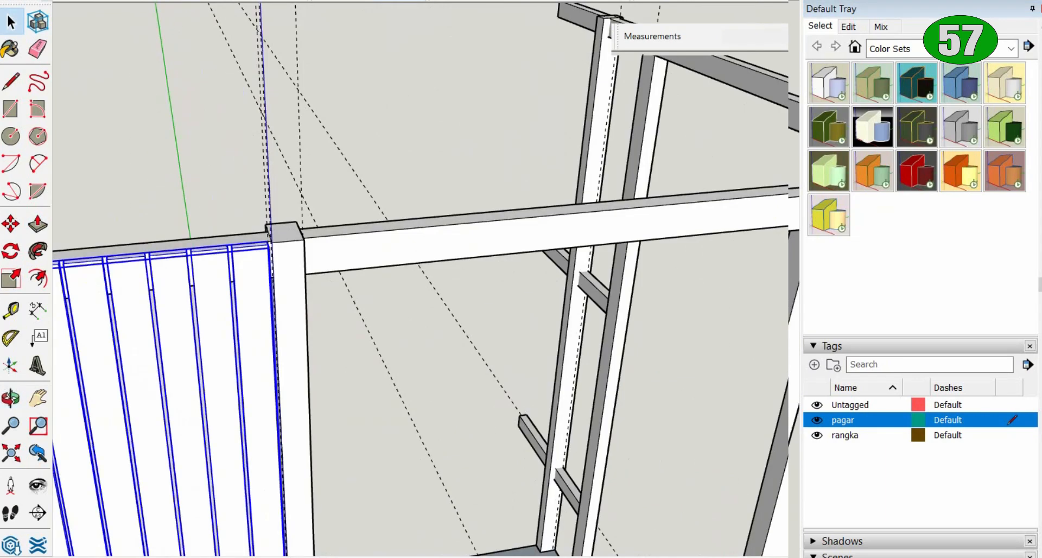
Step: Copy the slat panel 438.3 mm along the red axis to the other side of the origin post
{"action": "key", "text": "ctrl"}
{"action": "left_click", "coordinate": [53, 354]}
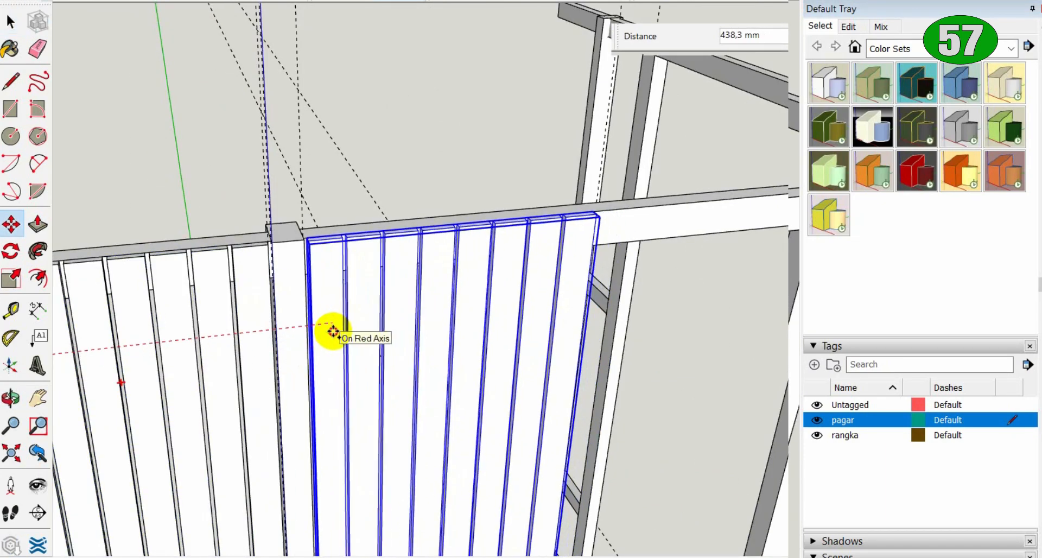
{"action": "left_click", "coordinate": [333, 331]}
Step: Copy the slat panel again toward the diagonal corner and adjust its position beside the corner post
{"action": "middle_click_drag", "start_coordinate": [547, 376], "coordinate": [325, 390], "text": "shift"}
{"action": "key", "text": "ctrl"}
{"action": "left_click", "coordinate": [219, 396]}
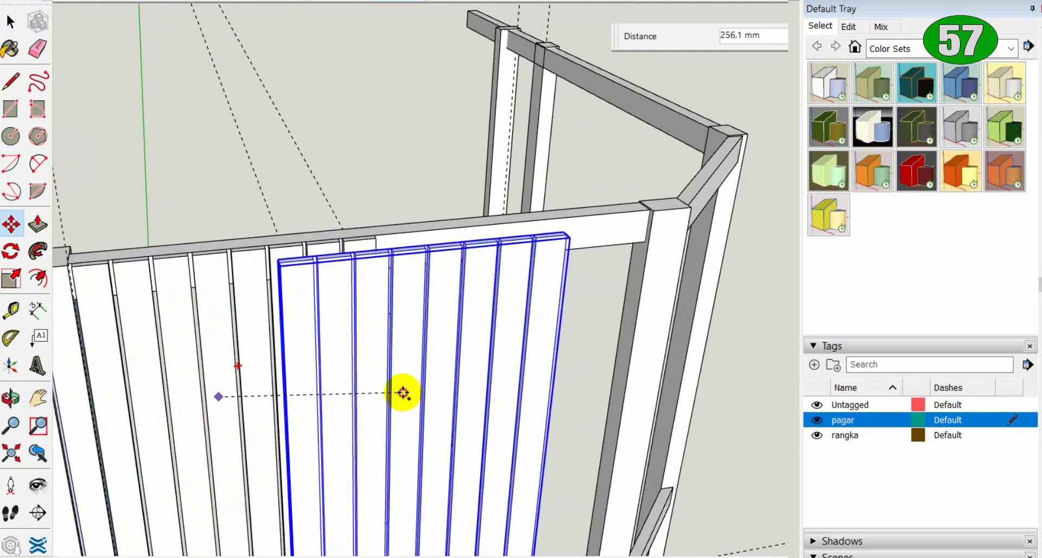
{"action": "left_click", "coordinate": [492, 390]}
{"action": "scroll", "coordinate": [391, 237], "scroll_direction": "up", "scroll_amount": 6}
{"action": "left_click", "coordinate": [334, 276]}
{"action": "left_click", "coordinate": [356, 284]}
{"action": "scroll", "coordinate": [369, 299], "scroll_direction": "down", "scroll_amount": 6}
{"action": "scroll", "coordinate": [736, 247], "scroll_direction": "up", "scroll_amount": 6}
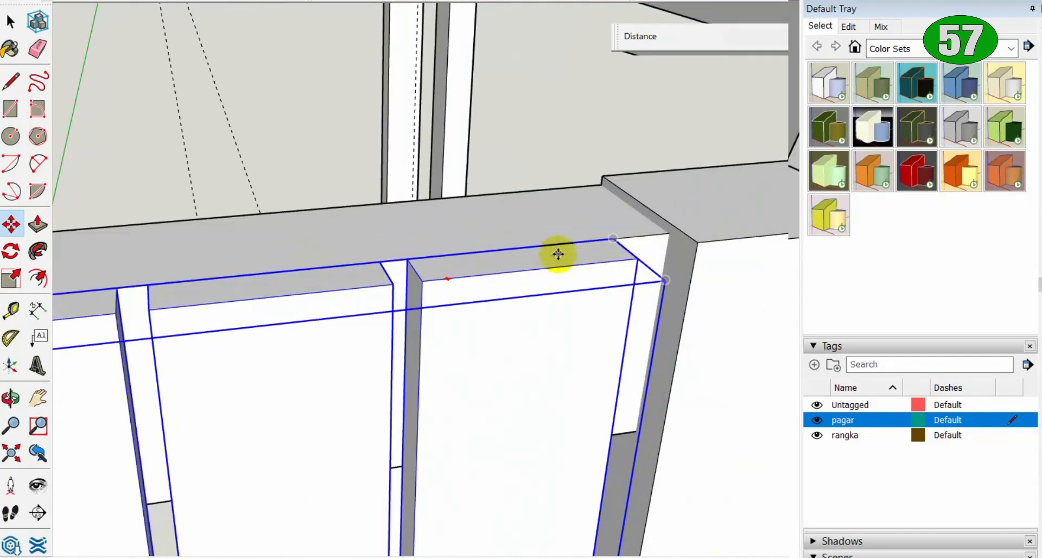
Step: Nudge the two slats nearest the corner post slightly along the bar to even out their gaps
{"action": "key", "text": "space"}
{"action": "triple_click", "coordinate": [503, 347]}
{"action": "key", "text": "m"}
{"action": "left_click", "coordinate": [503, 347]}
{"action": "left_click", "coordinate": [515, 341]}
{"action": "key", "text": "space"}
{"action": "scroll", "coordinate": [516, 341], "scroll_direction": "down", "scroll_amount": 2}
{"action": "triple_click", "coordinate": [394, 354]}
{"action": "key", "text": "m"}
{"action": "left_click", "coordinate": [394, 354]}
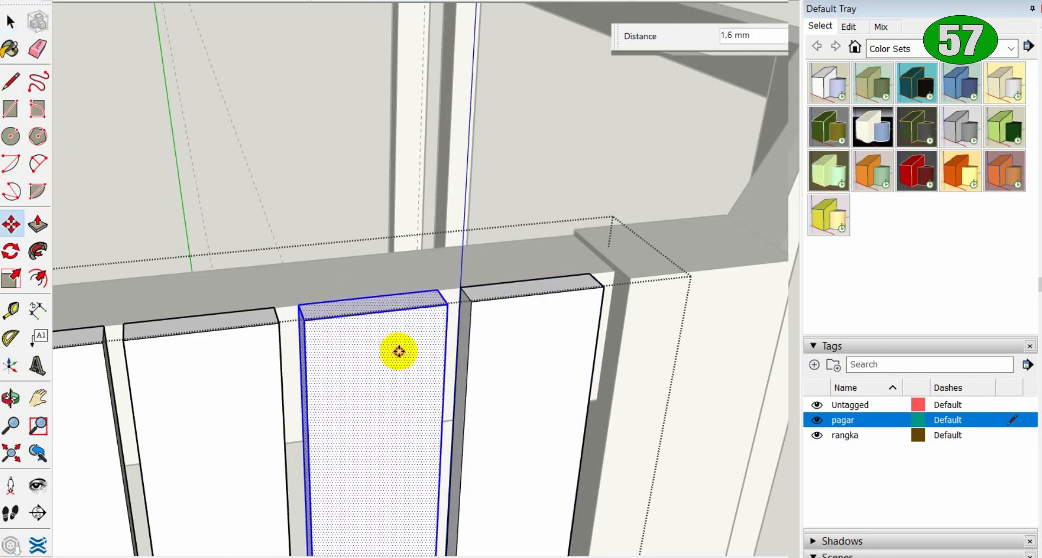
{"action": "scroll", "coordinate": [313, 258], "scroll_direction": "down", "scroll_amount": 5}
Step: Scale the middle slat panel downward to the level of the origin post's foot
{"action": "middle_click_drag", "start_coordinate": [293, 348], "coordinate": [353, 55], "text": "shift"}
{"action": "left_click", "coordinate": [342, 258]}
{"action": "scroll", "coordinate": [296, 263], "scroll_direction": "up", "scroll_amount": 3}
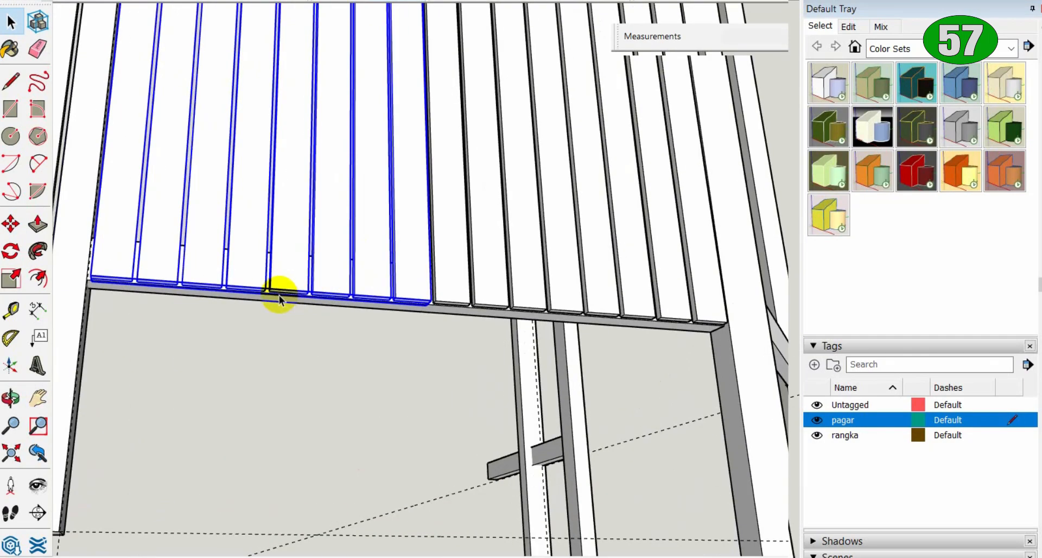
{"action": "key", "text": "s"}
{"action": "scroll", "coordinate": [279, 301], "scroll_direction": "down", "scroll_amount": 2}
{"action": "middle_click_drag", "start_coordinate": [280, 301], "coordinate": [285, 269]}
{"action": "left_click_drag", "start_coordinate": [285, 266], "coordinate": [279, 443]}
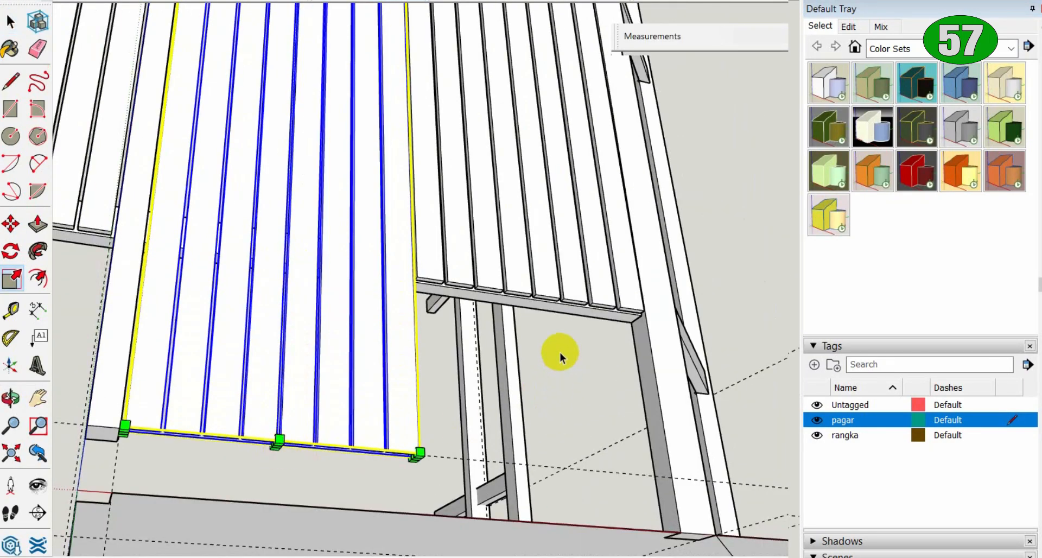
Step: Scale the slat panel beside the corner post downward by about 1.21 to reach the base
{"action": "key", "text": "space"}
{"action": "left_click", "coordinate": [570, 262]}
{"action": "key", "text": "s"}
{"action": "left_click_drag", "start_coordinate": [533, 300], "coordinate": [539, 527]}
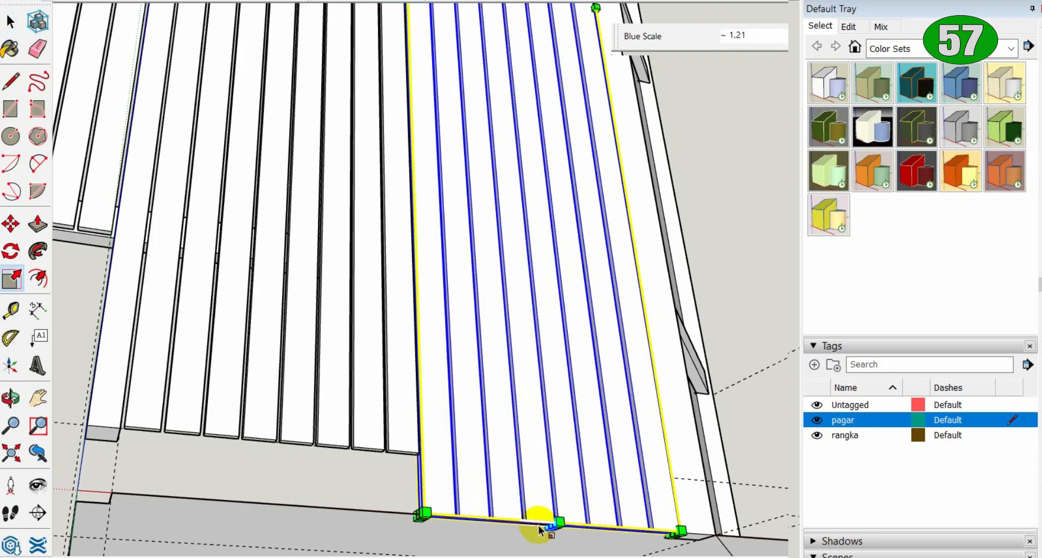
Step: Draw a diagonal line below the middle panel, ending at the lower corner of the panel beside the corner post
{"action": "middle_click_drag", "start_coordinate": [605, 344], "coordinate": [497, 438]}
{"action": "scroll", "coordinate": [497, 438], "scroll_direction": "down", "scroll_amount": 3}
{"action": "key", "text": "space"}
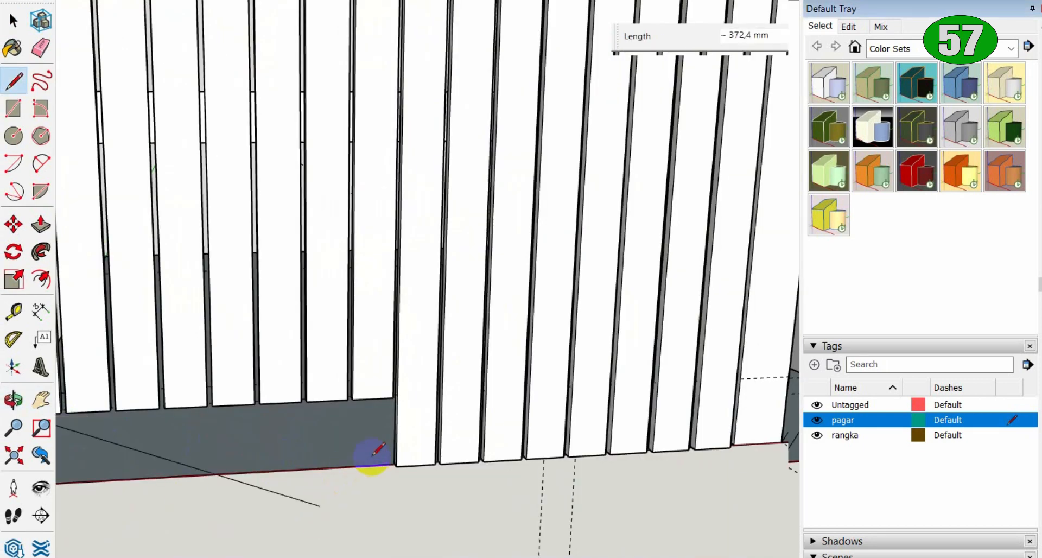
{"action": "scroll", "coordinate": [378, 454], "scroll_direction": "up", "scroll_amount": 2}
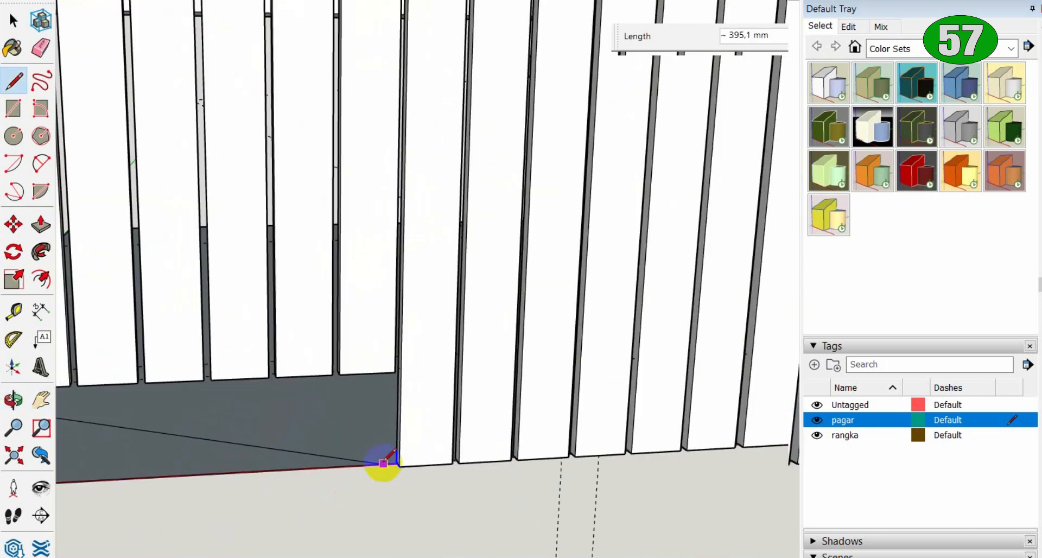
Step: Extrude the bottom face of the middle panel's slat nearest the end panel down to the diagonal line
{"action": "left_click_drag", "start_coordinate": [253, 430], "coordinate": [360, 356]}
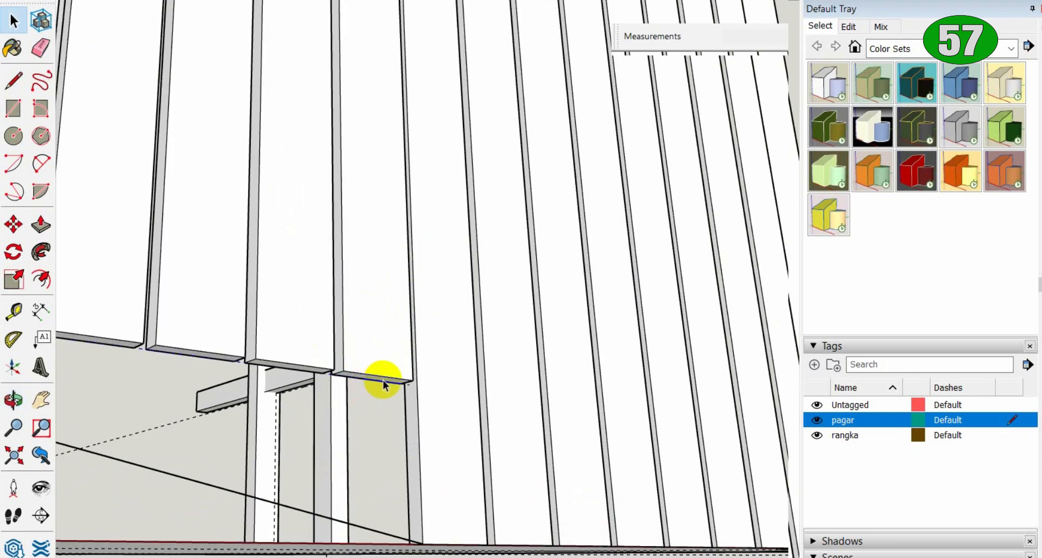
{"action": "scroll", "coordinate": [384, 385], "scroll_direction": "up", "scroll_amount": 3}
{"action": "double_click", "coordinate": [380, 382]}
{"action": "left_click", "coordinate": [380, 381]}
{"action": "scroll", "coordinate": [380, 382], "scroll_direction": "down", "scroll_amount": 4}
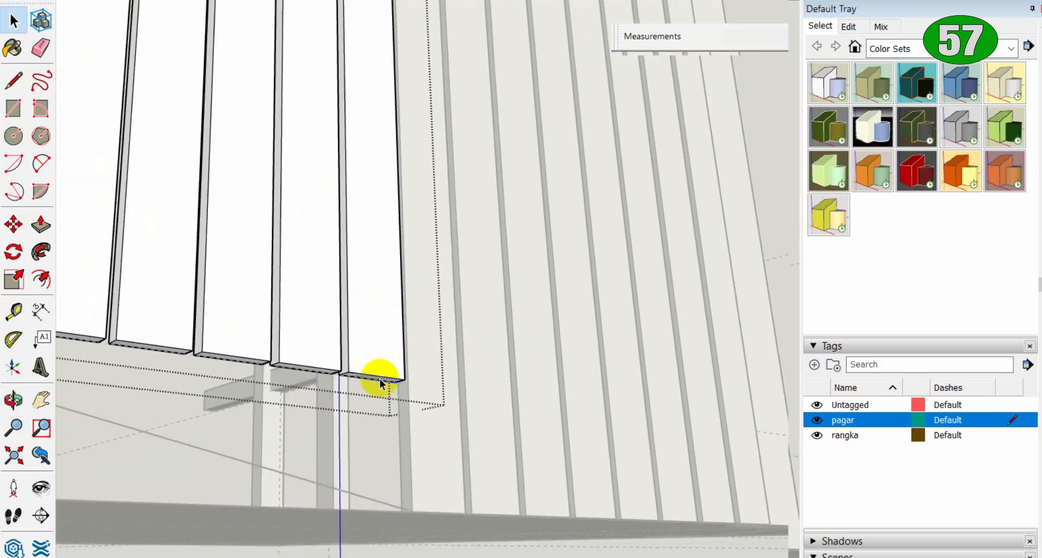
{"action": "left_click", "coordinate": [388, 507]}
{"action": "key", "text": "space"}
Step: Extrude the bottom face of the second slat from the end panel downward by 70.3 mm
{"action": "scroll", "coordinate": [321, 378], "scroll_direction": "down", "scroll_amount": 1}
{"action": "scroll", "coordinate": [307, 372], "scroll_direction": "up", "scroll_amount": 3}
{"action": "double_click", "coordinate": [308, 367]}
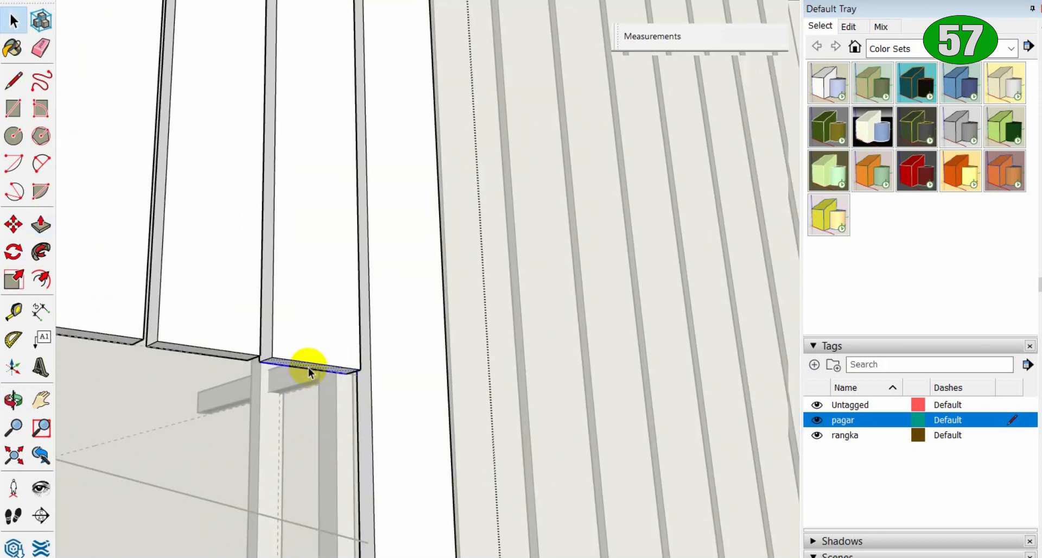
{"action": "scroll", "coordinate": [308, 367], "scroll_direction": "down", "scroll_amount": 2}
{"action": "key", "text": "p"}
{"action": "left_click", "coordinate": [308, 367]}
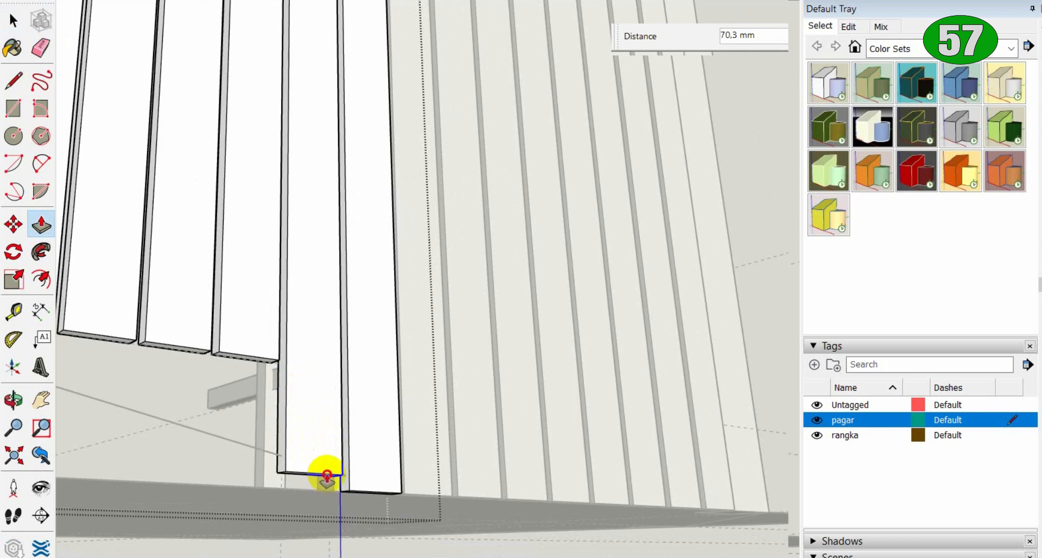
{"action": "left_click", "coordinate": [327, 476]}
Step: Extrude the bottom faces of the next three slats down to the diagonal line, the first by 60.1 mm and the last by 40.2 mm
{"action": "scroll", "coordinate": [228, 356], "scroll_direction": "up", "scroll_amount": 2}
{"action": "key", "text": "p"}
{"action": "left_click", "coordinate": [242, 358]}
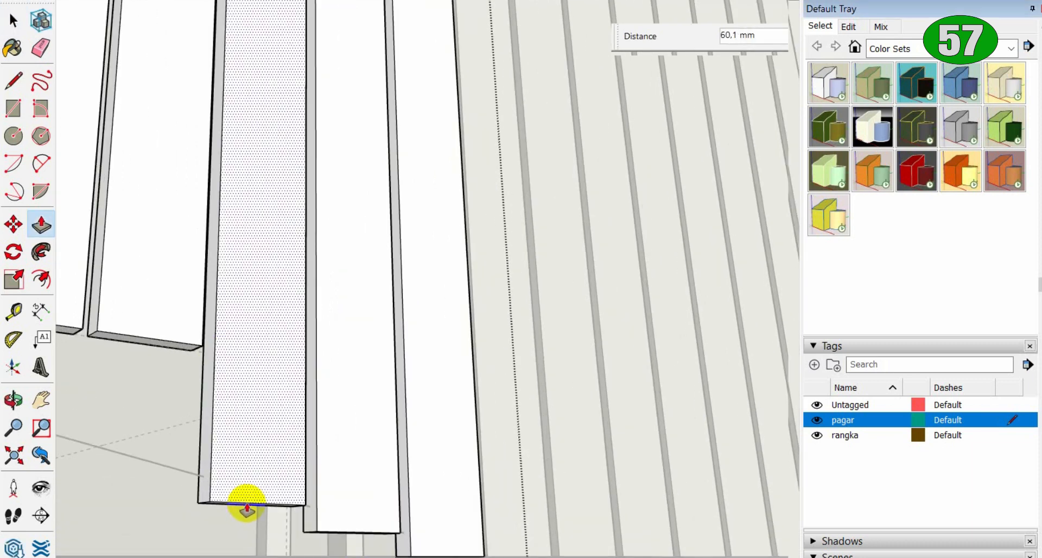
{"action": "left_click", "coordinate": [244, 496]}
{"action": "left_click", "coordinate": [145, 344]}
{"action": "left_click", "coordinate": [149, 474]}
{"action": "key", "text": "space"}
{"action": "key", "text": "p"}
{"action": "left_click", "coordinate": [64, 330]}
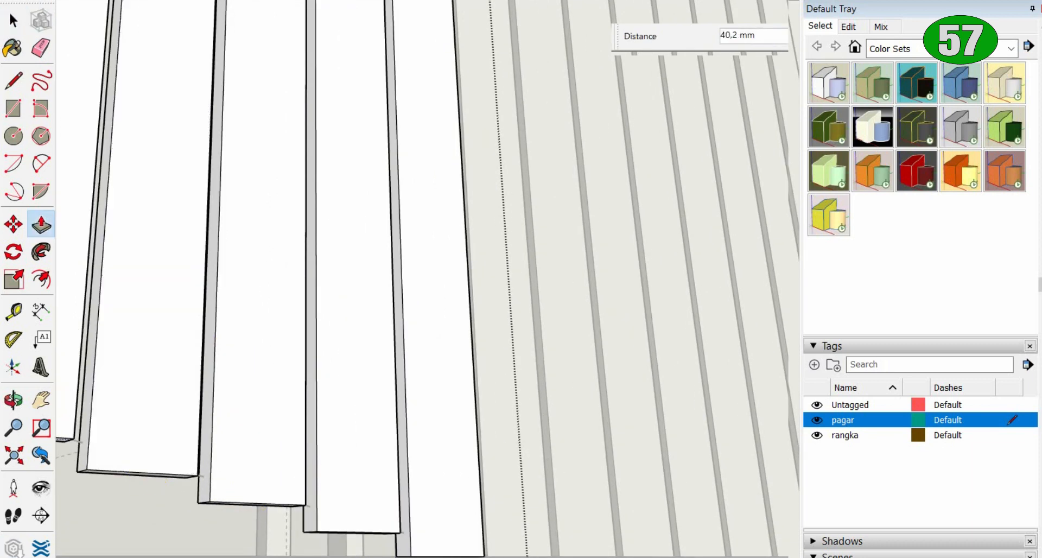
Step: Draw the diagonal across the slats' lower ends and push the faces below it back 10 mm to trim them
{"action": "key", "text": "l"}
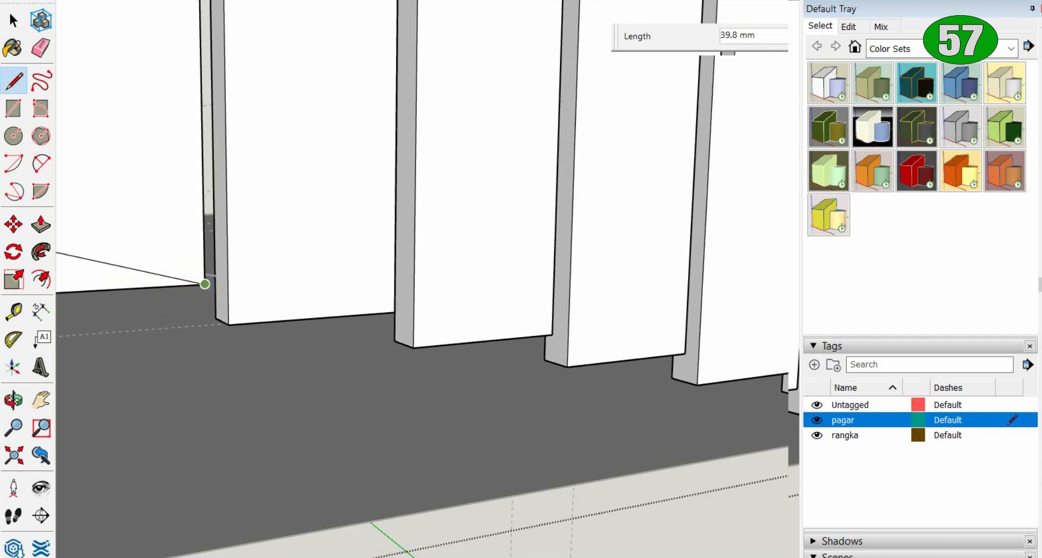
{"action": "key", "text": "p"}
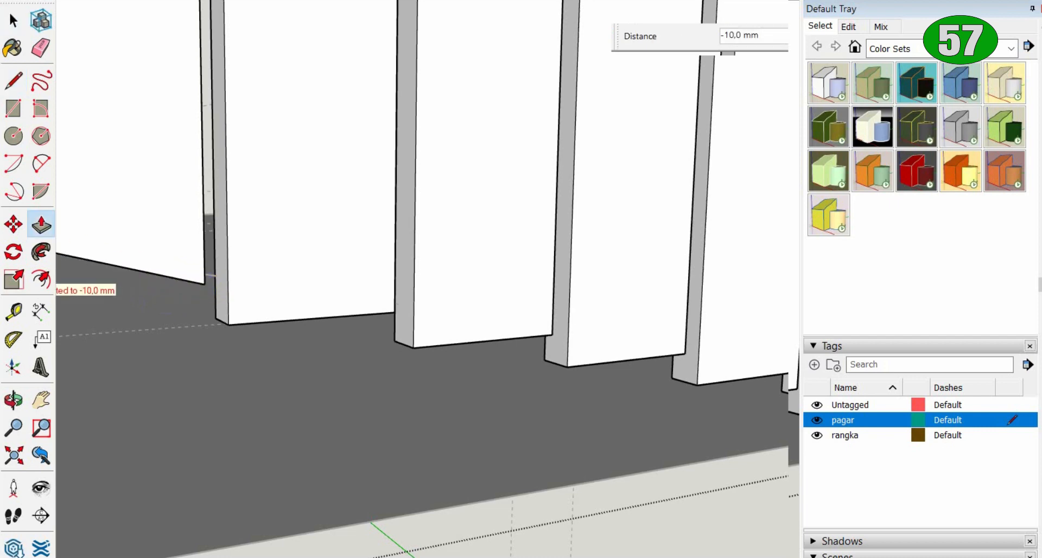
{"action": "key", "text": "l"}
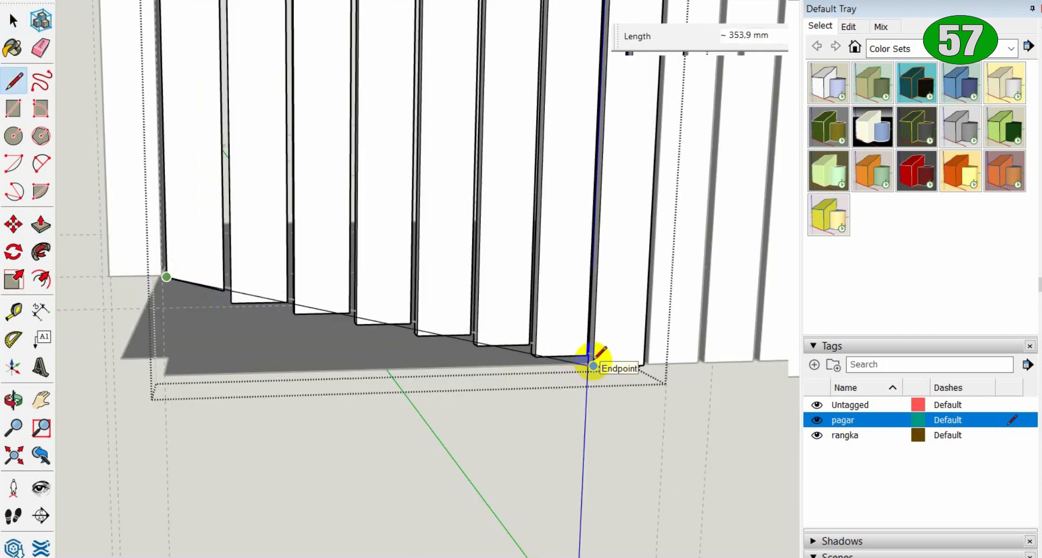
{"action": "scroll", "coordinate": [593, 365], "scroll_direction": "up", "scroll_amount": 4}
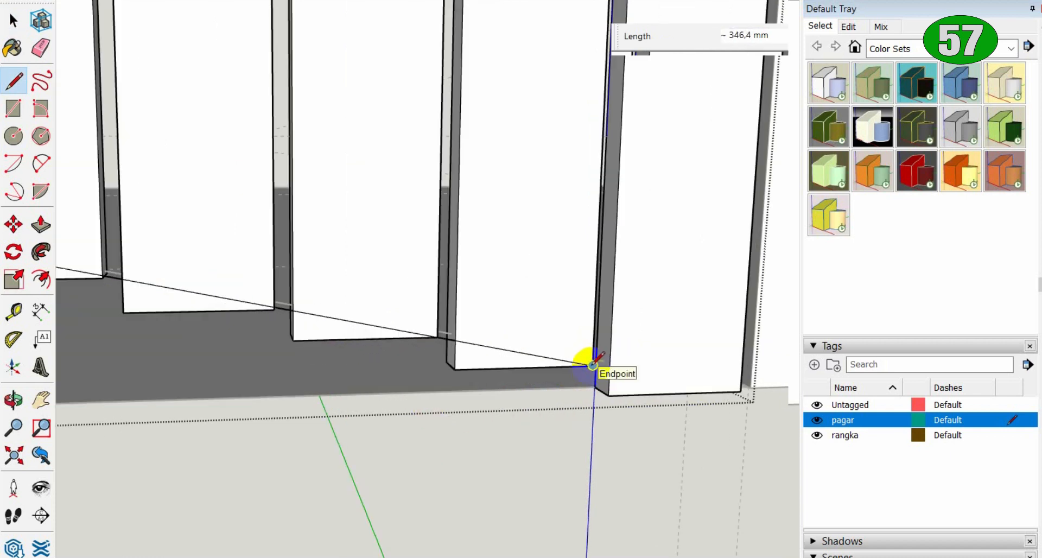
{"action": "left_click", "coordinate": [593, 364]}
{"action": "key", "text": "p"}
{"action": "left_click", "coordinate": [221, 321]}
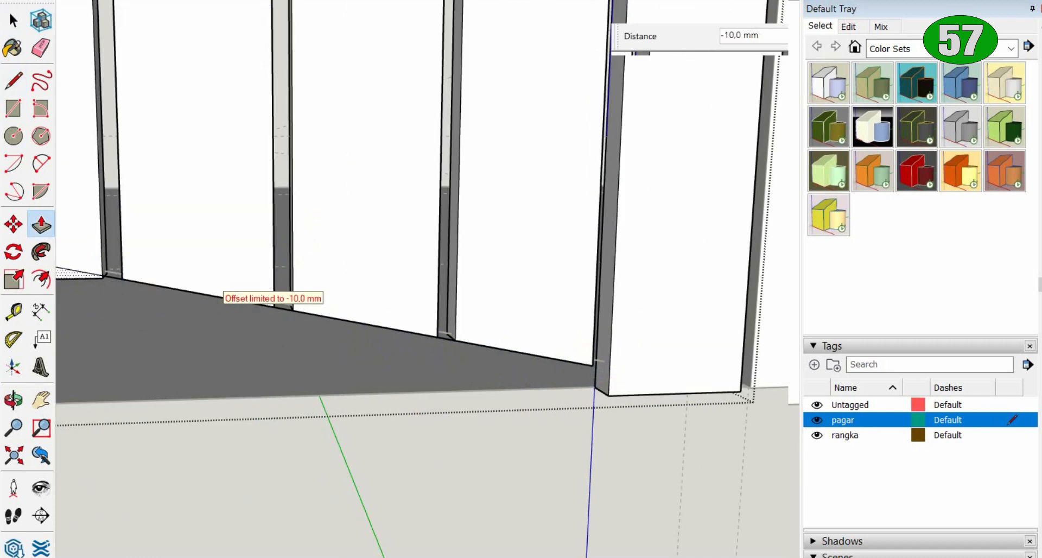
Step: Copy the slat panel beside the corner post by 467.6 mm so it starts at the post of the angled bay
{"action": "scroll", "coordinate": [223, 295], "scroll_direction": "down", "scroll_amount": 5}
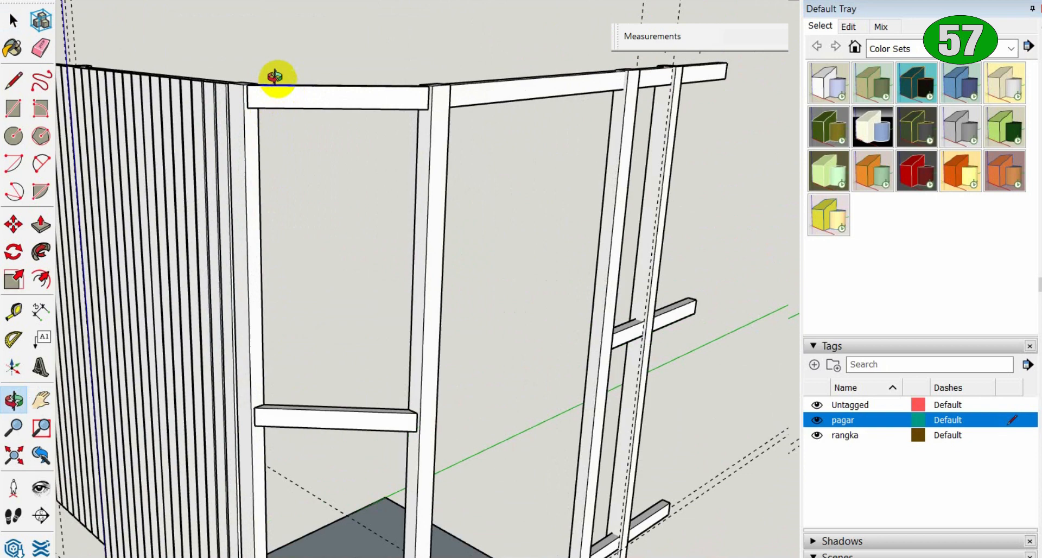
{"action": "scroll", "coordinate": [221, 220], "scroll_direction": "up", "scroll_amount": 4}
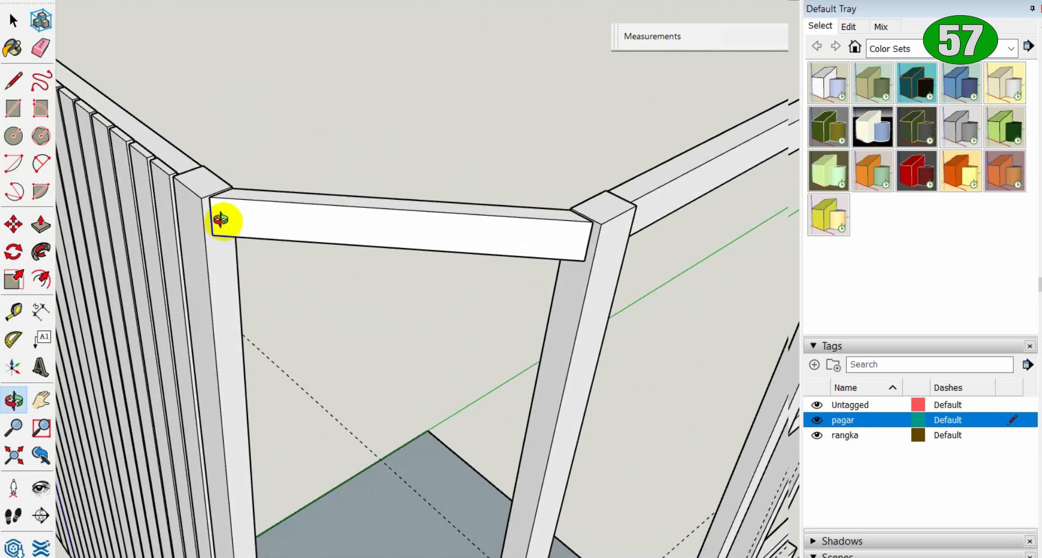
{"action": "key", "text": "space"}
{"action": "left_click", "coordinate": [112, 160]}
{"action": "key", "text": "ctrl"}
{"action": "left_click", "coordinate": [106, 160]}
{"action": "left_click", "coordinate": [317, 351]}
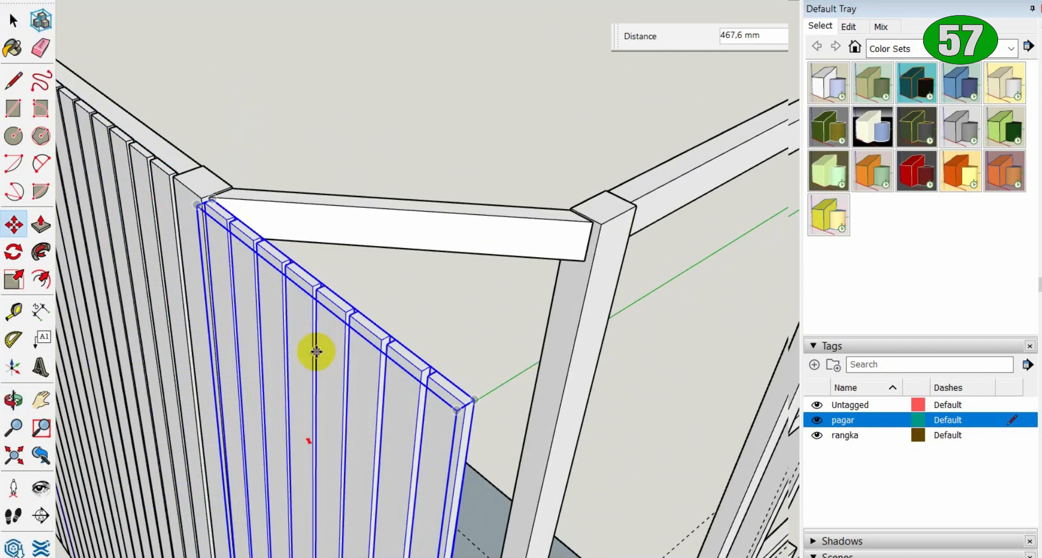
Step: Rotate the copied slat panel 45 degrees about its upper corner so it runs parallel to the angled top bar
{"action": "key", "text": "q"}
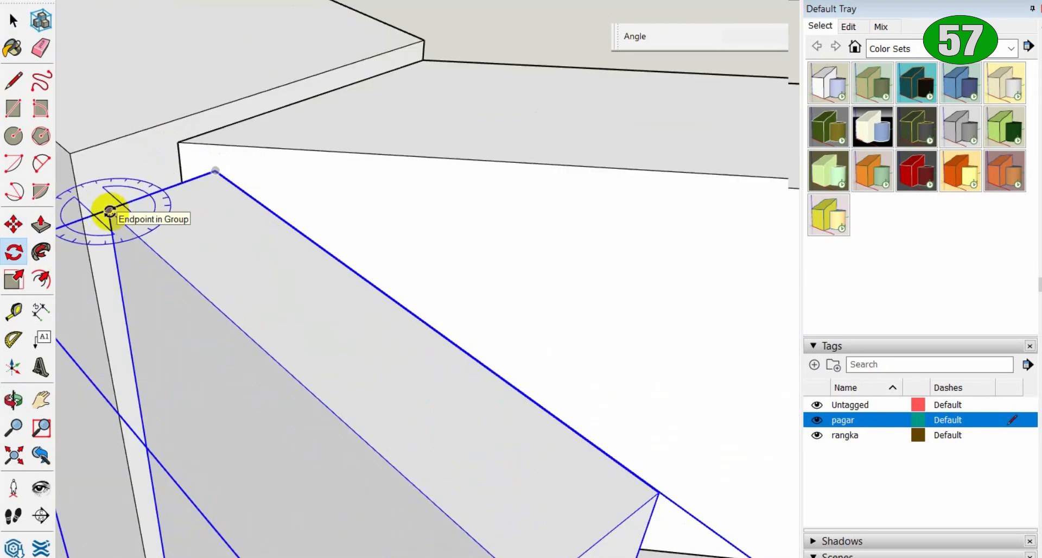
{"action": "left_click", "coordinate": [110, 211]}
{"action": "scroll", "coordinate": [119, 217], "scroll_direction": "down", "scroll_amount": 8}
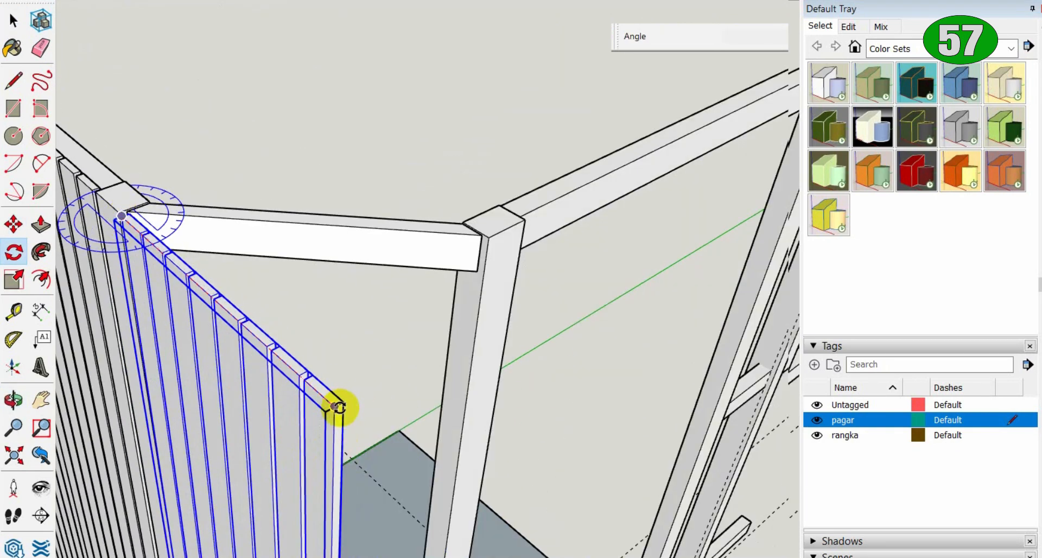
{"action": "left_click", "coordinate": [340, 407]}
{"action": "middle_click_drag", "start_coordinate": [340, 407], "coordinate": [454, 401], "text": "shift"}
{"action": "scroll", "coordinate": [586, 228], "scroll_direction": "up", "scroll_amount": 4}
{"action": "scroll", "coordinate": [549, 243], "scroll_direction": "up", "scroll_amount": 6}
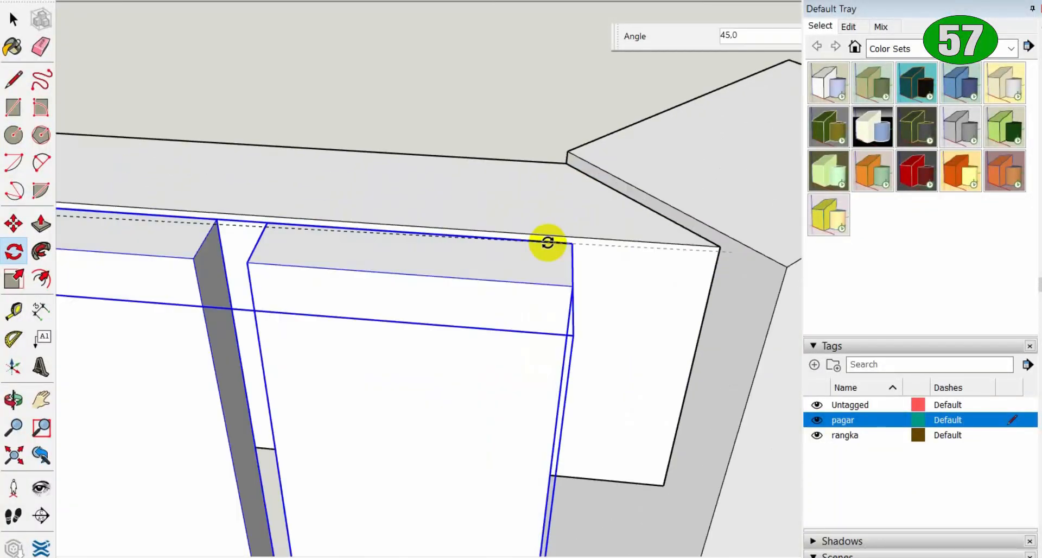
{"action": "left_click", "coordinate": [548, 243]}
{"action": "scroll", "coordinate": [539, 255], "scroll_direction": "down", "scroll_amount": 8}
Step: Adjust the rotated panel's position at the angled top bar with two moves of about 4 mm each
{"action": "key", "text": "space"}
{"action": "scroll", "coordinate": [192, 214], "scroll_direction": "up", "scroll_amount": 2}
{"action": "key", "text": "m"}
{"action": "scroll", "coordinate": [196, 237], "scroll_direction": "up", "scroll_amount": 8}
{"action": "left_click", "coordinate": [214, 264]}
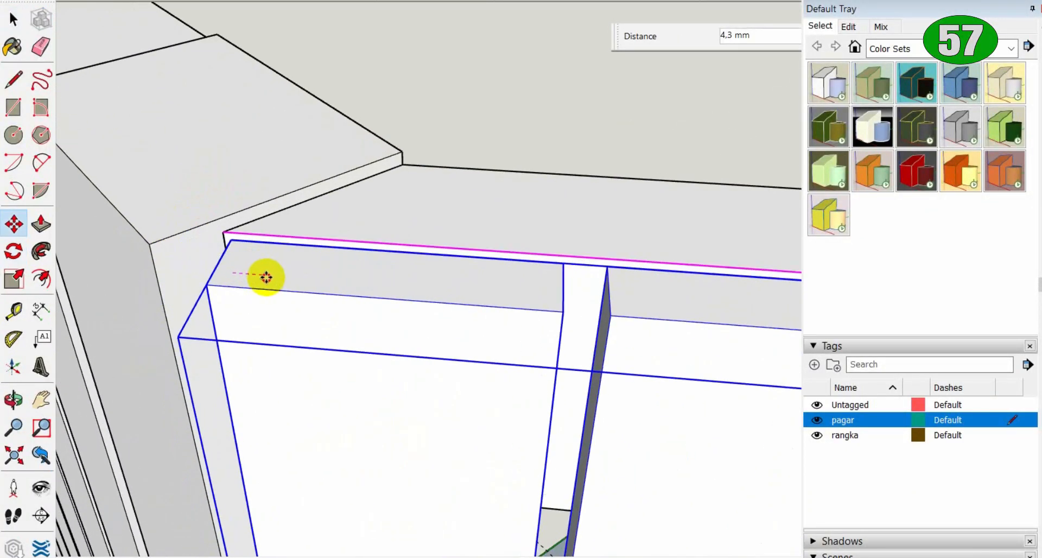
{"action": "left_click", "coordinate": [267, 278]}
{"action": "scroll", "coordinate": [350, 289], "scroll_direction": "down", "scroll_amount": 9}
{"action": "scroll", "coordinate": [811, 353], "scroll_direction": "up", "scroll_amount": 6}
{"action": "left_click", "coordinate": [645, 274]}
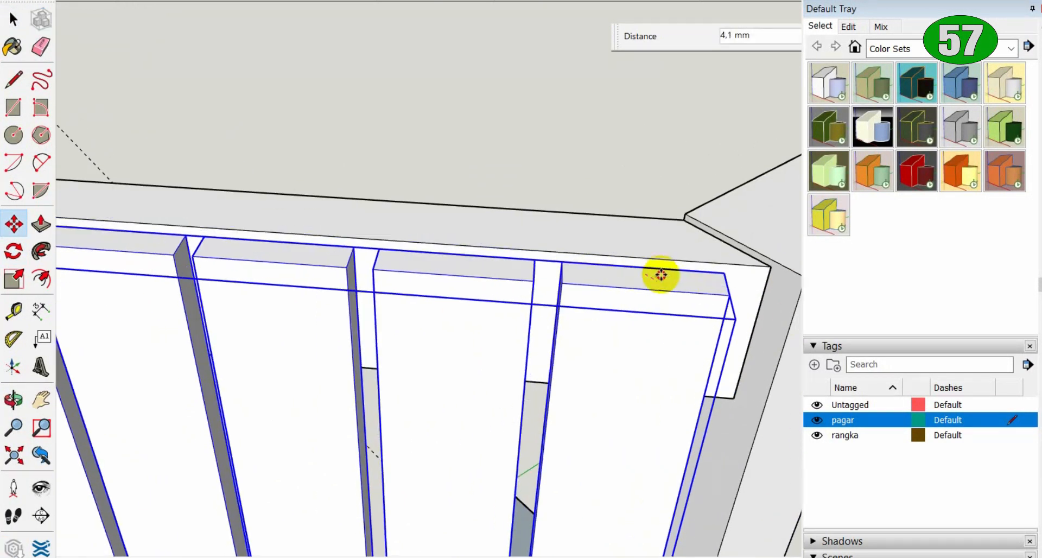
{"action": "left_click", "coordinate": [660, 270]}
Step: Move the slat panel along the red axis to place it against the angled bar between the two posts
{"action": "scroll", "coordinate": [496, 287], "scroll_direction": "down", "scroll_amount": 3}
{"action": "scroll", "coordinate": [293, 386], "scroll_direction": "up", "scroll_amount": 10}
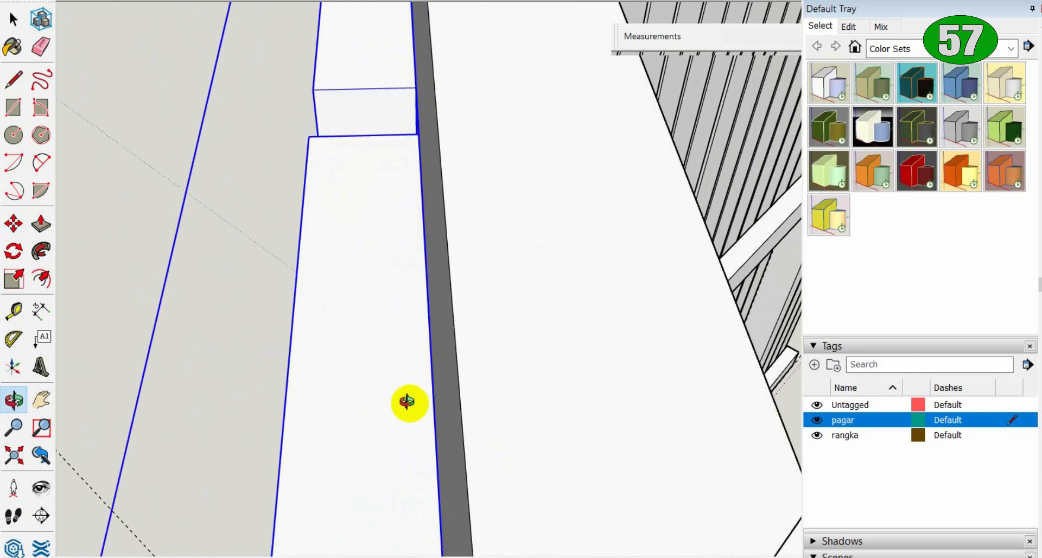
{"action": "left_click", "coordinate": [416, 399]}
{"action": "left_click", "coordinate": [411, 330]}
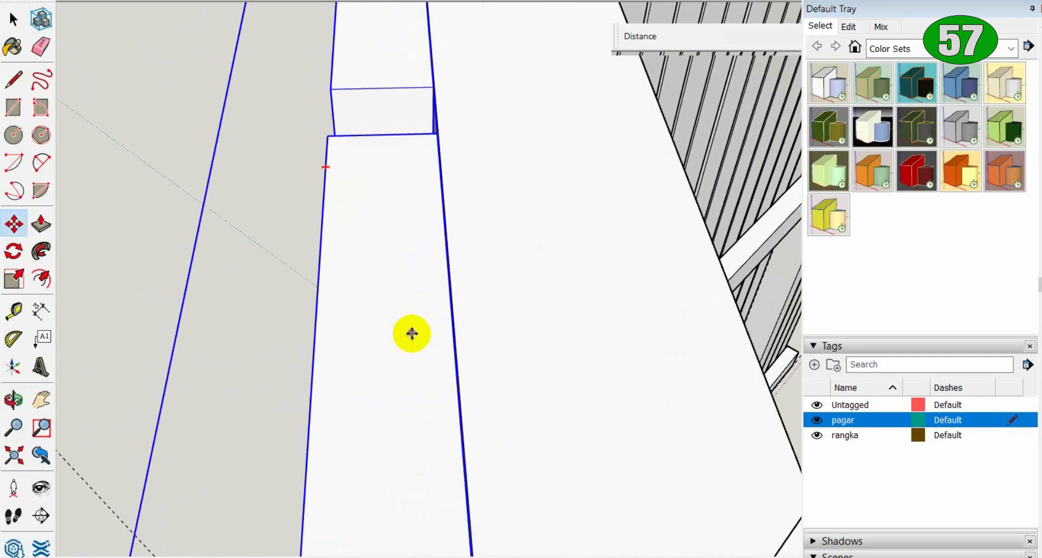
{"action": "middle_click_drag", "start_coordinate": [412, 333], "coordinate": [530, 245]}
{"action": "left_click", "coordinate": [530, 245]}
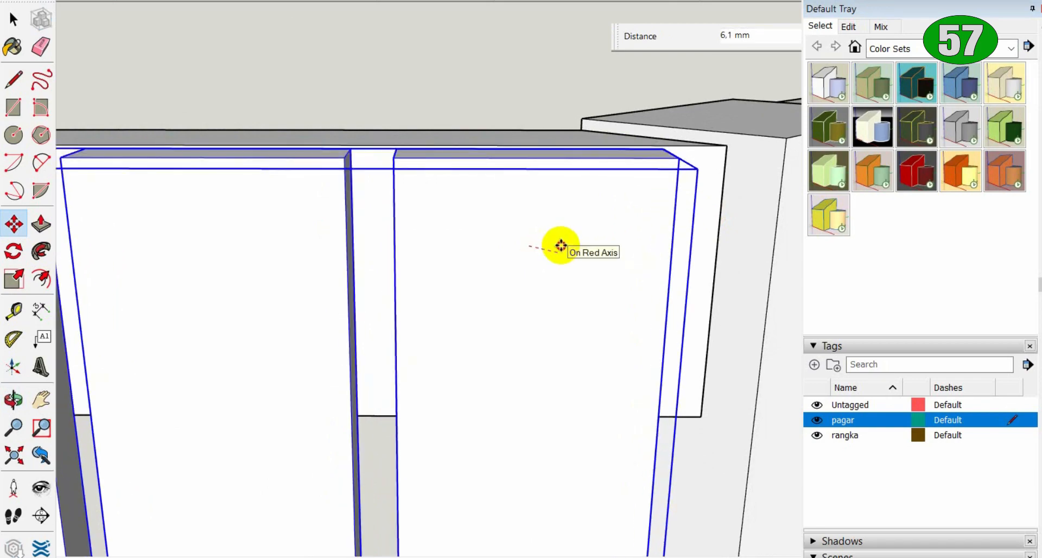
{"action": "left_click", "coordinate": [578, 221]}
Step: Scale the angled bay's panel outward on the side that meets the neighbouring slat panel to close the gap
{"action": "middle_click_drag", "start_coordinate": [577, 221], "coordinate": [500, 252]}
{"action": "left_click", "coordinate": [370, 335]}
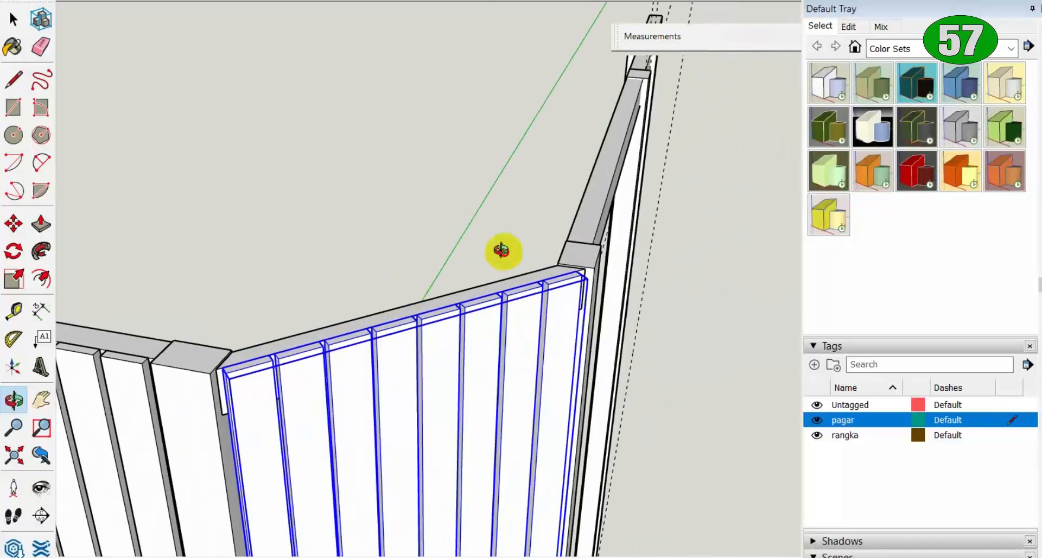
{"action": "middle_click_drag", "start_coordinate": [302, 412], "coordinate": [434, 293]}
{"action": "middle_click_drag", "start_coordinate": [434, 294], "coordinate": [534, 183], "text": "shift"}
{"action": "middle_click_drag", "start_coordinate": [519, 394], "coordinate": [510, 261], "text": "shift"}
{"action": "scroll", "coordinate": [495, 303], "scroll_direction": "up", "scroll_amount": 2}
{"action": "key", "text": "s"}
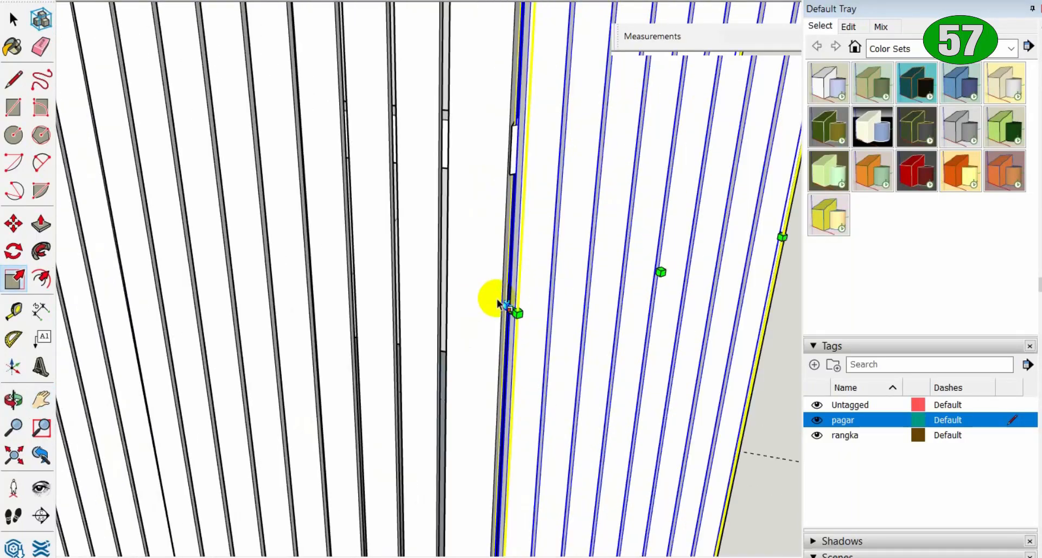
{"action": "scroll", "coordinate": [497, 305], "scroll_direction": "up", "scroll_amount": 6}
{"action": "left_click", "coordinate": [525, 320]}
{"action": "left_click", "coordinate": [506, 325]}
{"action": "scroll", "coordinate": [559, 324], "scroll_direction": "down", "scroll_amount": 10}
Step: Scale the opposite side of the angled bay's panel outward toward the other post
{"action": "middle_click_drag", "start_coordinate": [717, 321], "coordinate": [435, 326]}
{"action": "scroll", "coordinate": [347, 342], "scroll_direction": "up", "scroll_amount": 4}
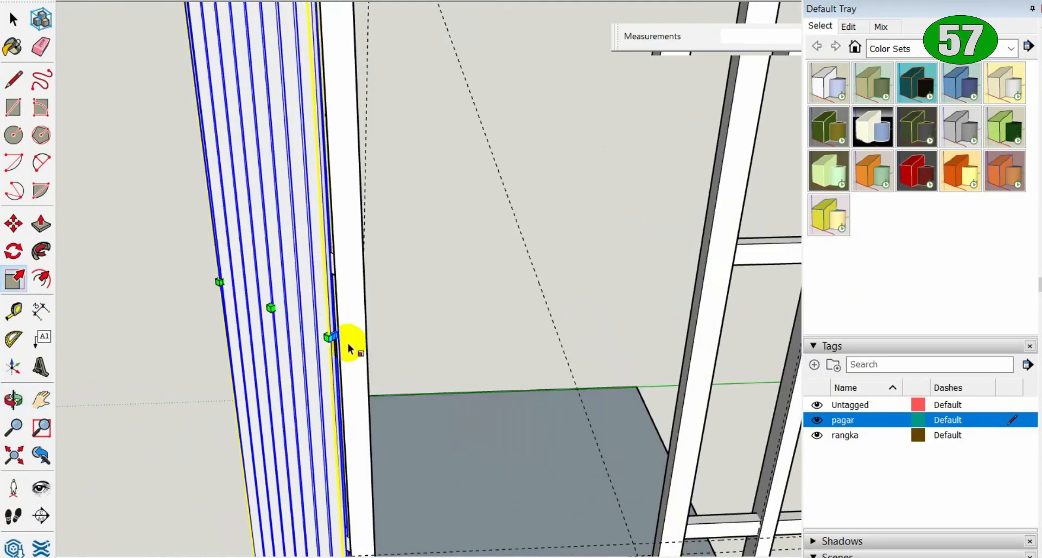
{"action": "scroll", "coordinate": [349, 347], "scroll_direction": "up", "scroll_amount": 5}
{"action": "left_click", "coordinate": [326, 315]}
{"action": "left_click", "coordinate": [353, 343]}
{"action": "middle_click_drag", "start_coordinate": [353, 343], "coordinate": [367, 361]}
{"action": "scroll", "coordinate": [447, 409], "scroll_direction": "down", "scroll_amount": 4}
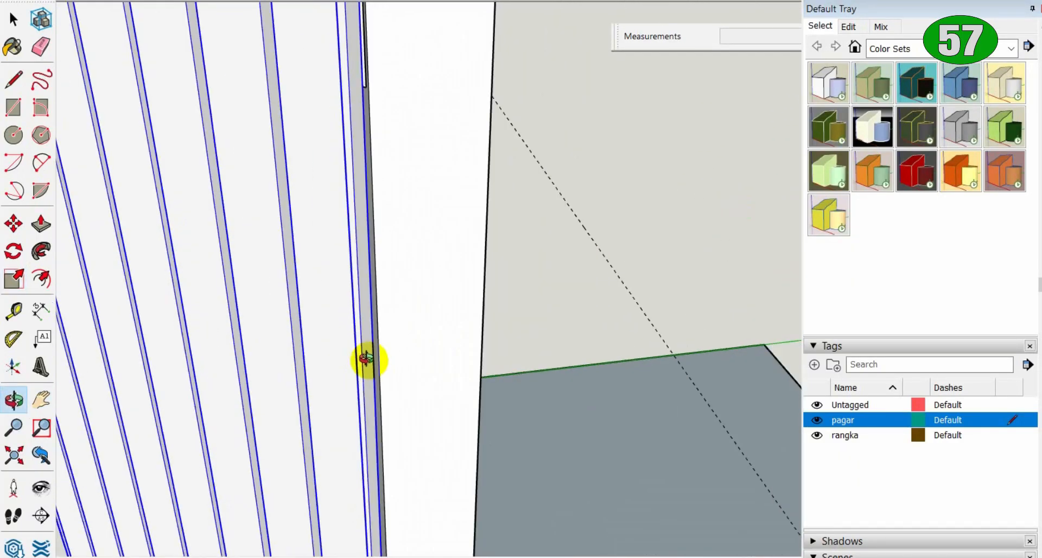
Step: Copy the angled bay's slat panel across the opening to the pair of posts at the far end
{"action": "scroll", "coordinate": [365, 356], "scroll_direction": "up", "scroll_amount": 5}
{"action": "left_click", "coordinate": [361, 338]}
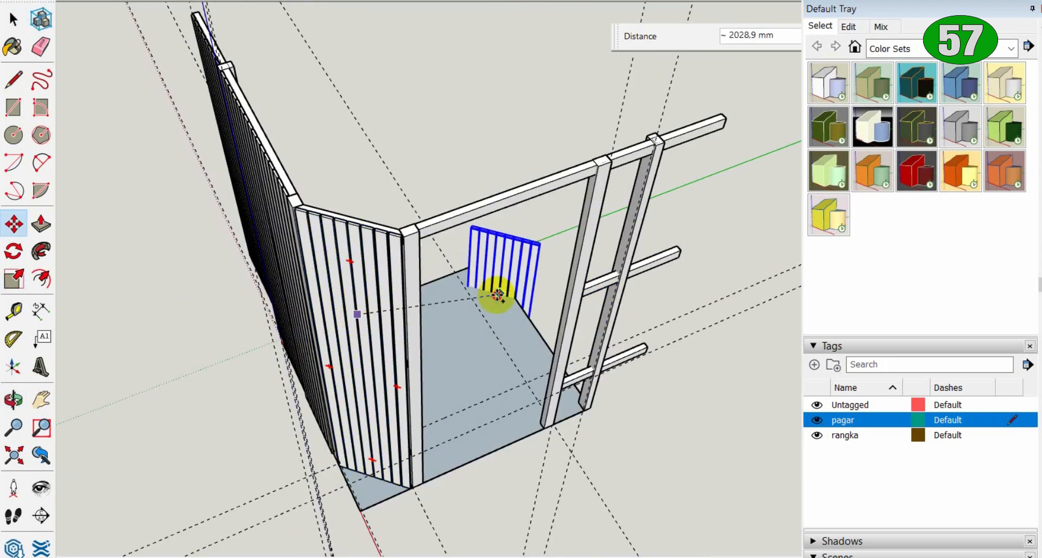
{"action": "left_click", "coordinate": [608, 256]}
{"action": "scroll", "coordinate": [687, 136], "scroll_direction": "up", "scroll_amount": 6}
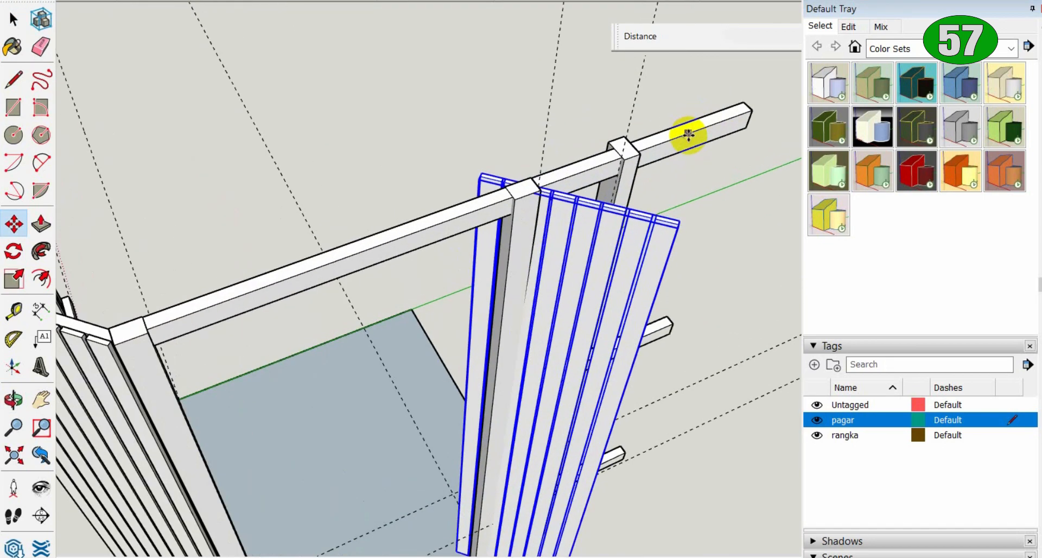
Step: Rotate the new panel copy 45 degrees about its upper corner to run parallel to the long top bar
{"action": "key", "text": "q"}
{"action": "left_click", "coordinate": [162, 209]}
{"action": "left_click", "coordinate": [678, 358]}
{"action": "left_click", "coordinate": [646, 62]}
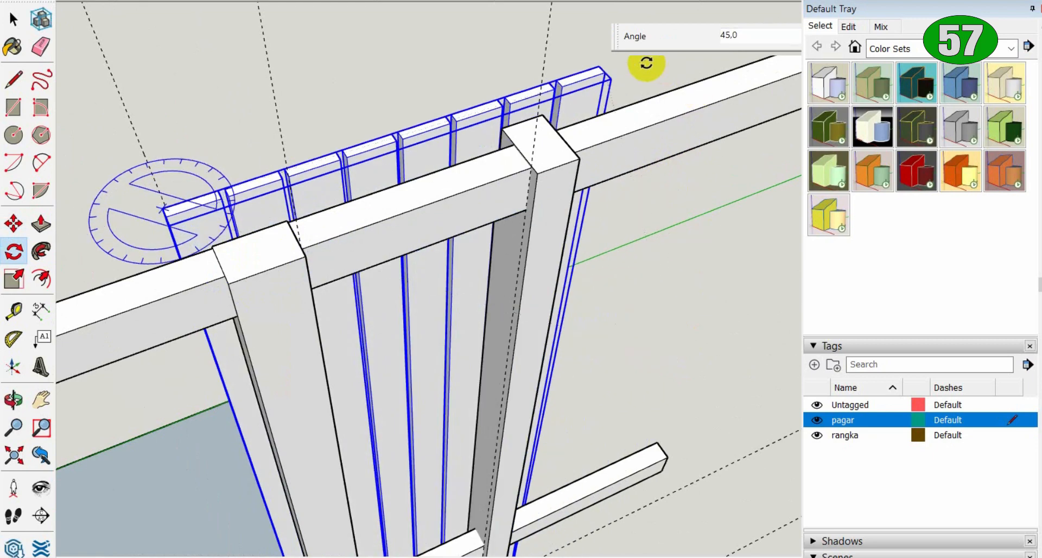
Step: Move the panel against the long top bar and about 18.5 mm along the green axis to meet the first post
{"action": "key", "text": "m"}
{"action": "left_click", "coordinate": [316, 169]}
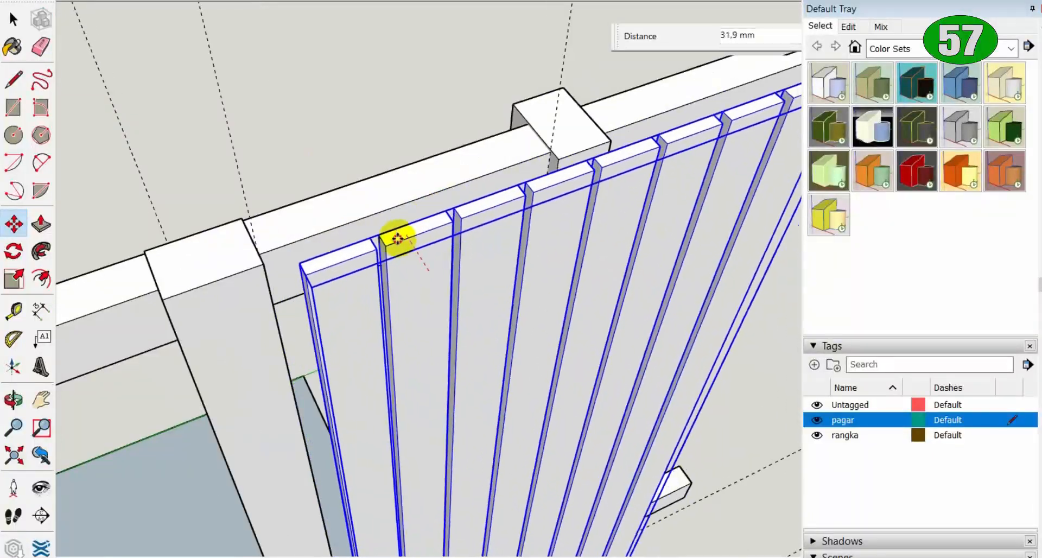
{"action": "scroll", "coordinate": [393, 215], "scroll_direction": "up", "scroll_amount": 2}
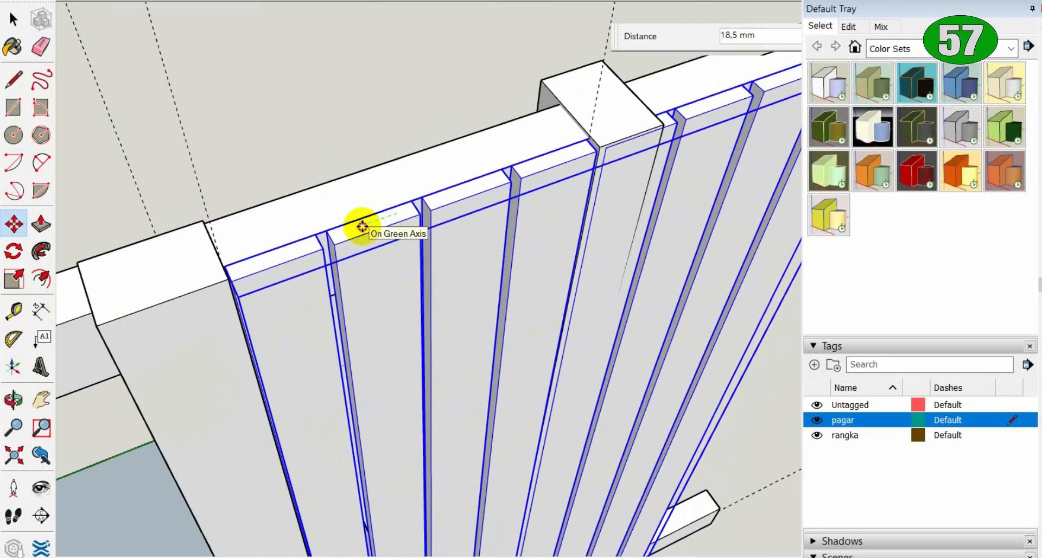
{"action": "left_click", "coordinate": [363, 226]}
{"action": "scroll", "coordinate": [494, 244], "scroll_direction": "down", "scroll_amount": 3}
Step: Inside the panel group, move the slats beyond the second post about 42.9 mm along the red axis to clear the post
{"action": "key", "text": "space"}
{"action": "triple_click", "coordinate": [648, 272]}
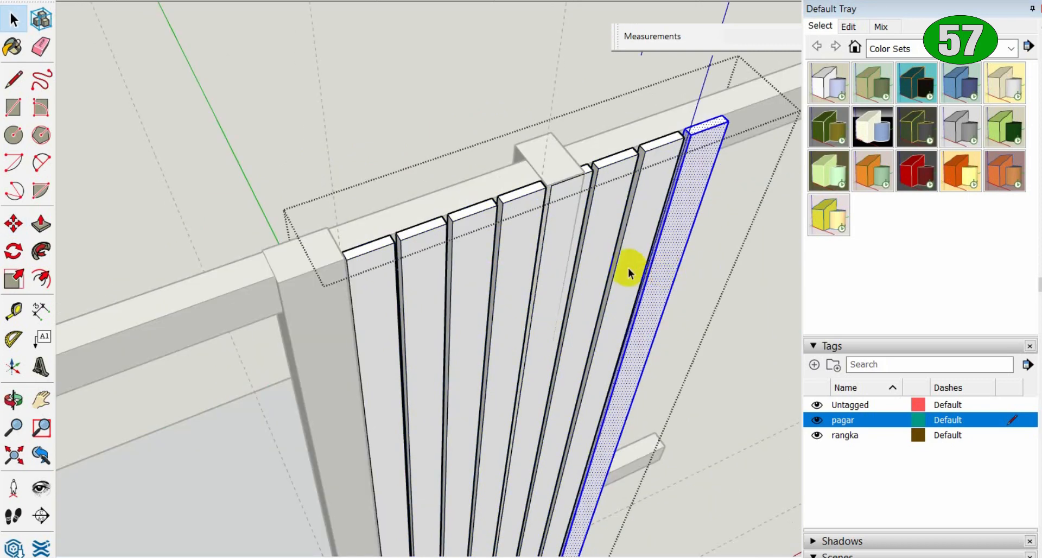
{"action": "left_click_drag", "start_coordinate": [573, 229], "coordinate": [572, 229], "text": "ctrl"}
{"action": "middle_click_drag", "start_coordinate": [572, 234], "coordinate": [478, 293]}
{"action": "key", "text": "m"}
{"action": "left_click", "coordinate": [509, 313]}
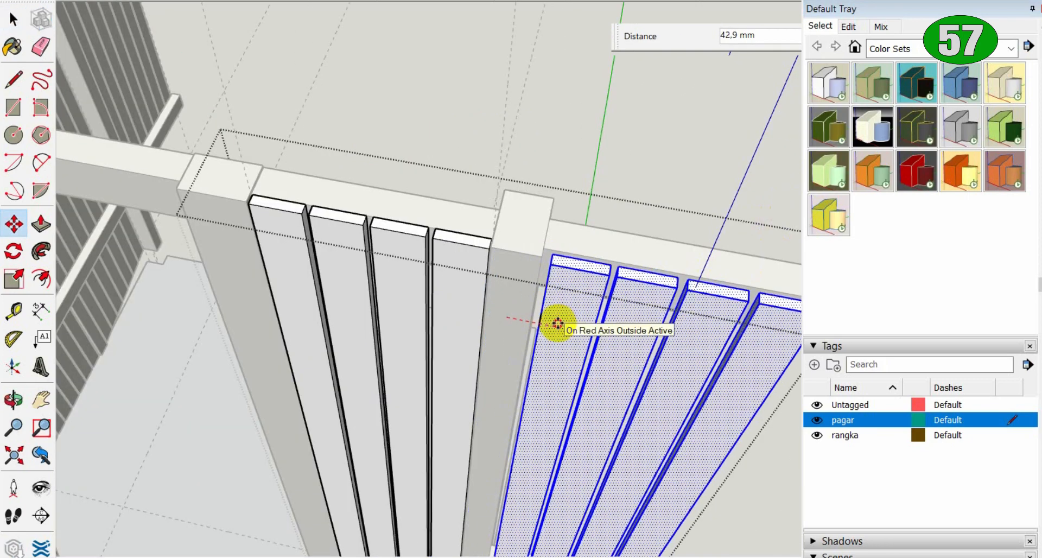
{"action": "left_click", "coordinate": [559, 324]}
Step: Copy the outer slats along the top bar at even spacing to fill the row to the bar's free end
{"action": "scroll", "coordinate": [749, 355], "scroll_direction": "up", "scroll_amount": 3}
{"action": "key", "text": "space"}
{"action": "left_click_drag", "start_coordinate": [762, 177], "coordinate": [547, 337]}
{"action": "key", "text": "m"}
{"action": "left_click", "coordinate": [543, 328]}
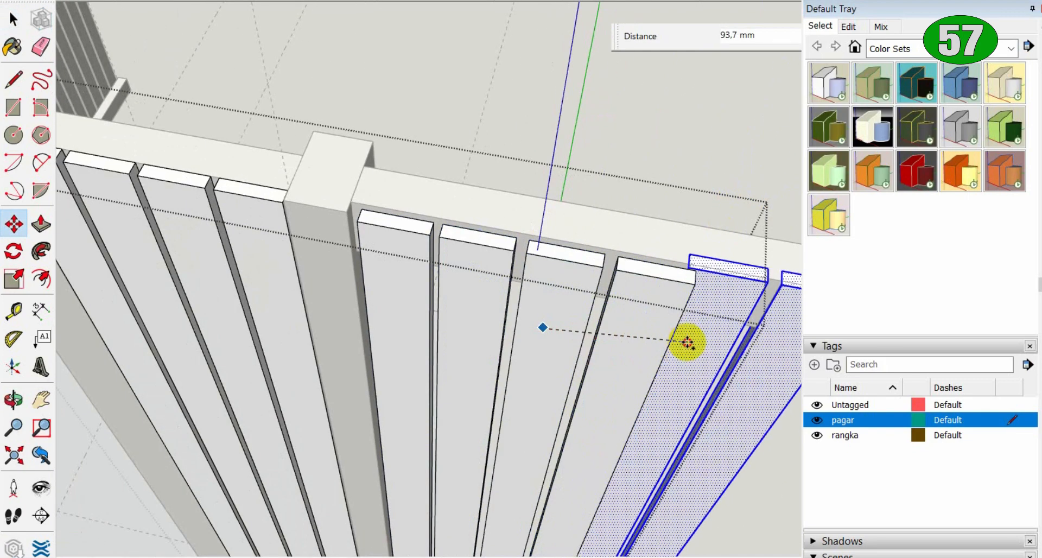
{"action": "left_click", "coordinate": [703, 359]}
{"action": "key", "text": "space"}
{"action": "left_click", "coordinate": [549, 275]}
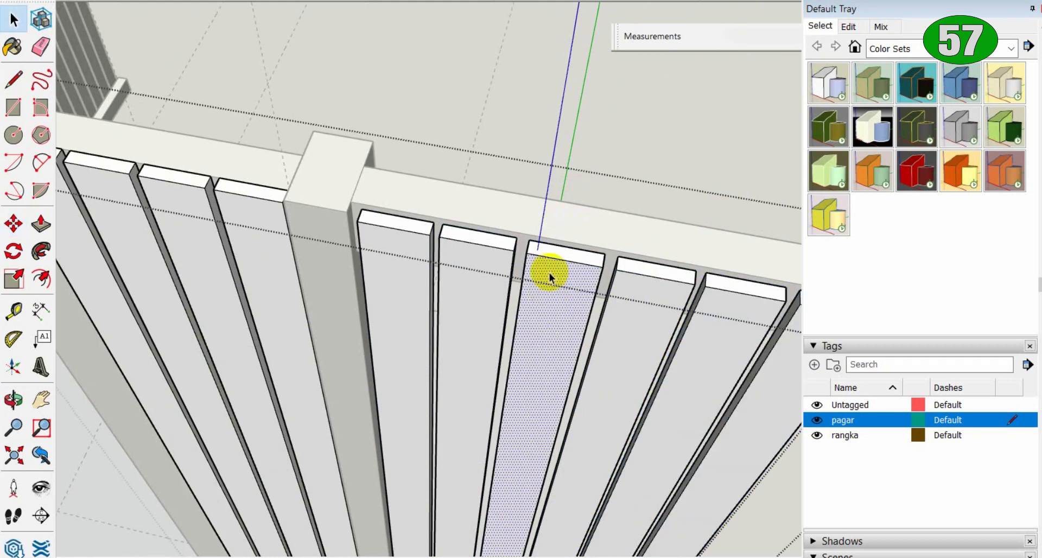
{"action": "left_click_drag", "start_coordinate": [517, 163], "coordinate": [738, 380]}
{"action": "left_click_drag", "start_coordinate": [738, 236], "coordinate": [532, 408]}
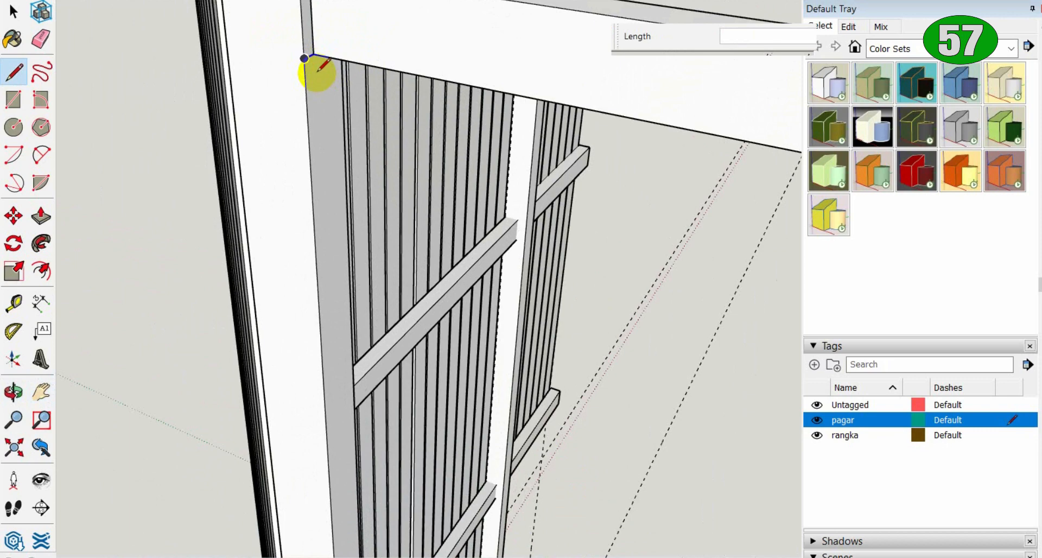
Step: Draw a rectangle filling the opening between the corner post and the first post of the end bay
{"action": "key", "text": "r"}
{"action": "left_click", "coordinate": [305, 58]}
{"action": "scroll", "coordinate": [316, 81], "scroll_direction": "down", "scroll_amount": 8}
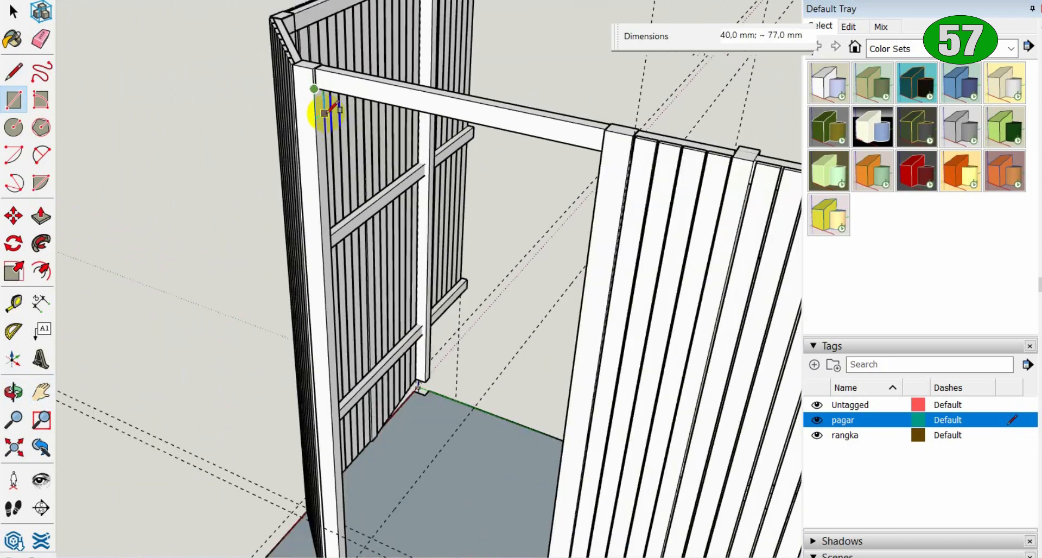
{"action": "scroll", "coordinate": [418, 399], "scroll_direction": "up", "scroll_amount": 5}
{"action": "left_click", "coordinate": [468, 373]}
{"action": "scroll", "coordinate": [468, 372], "scroll_direction": "down", "scroll_amount": 5}
{"action": "mouse_move", "coordinate": [385, 217]}
{"action": "middle_mouse_down"}
{"action": "mouse_move", "coordinate": [426, 178]}
{"action": "mouse_move", "coordinate": [380, 51]}
{"action": "middle_mouse_up"}
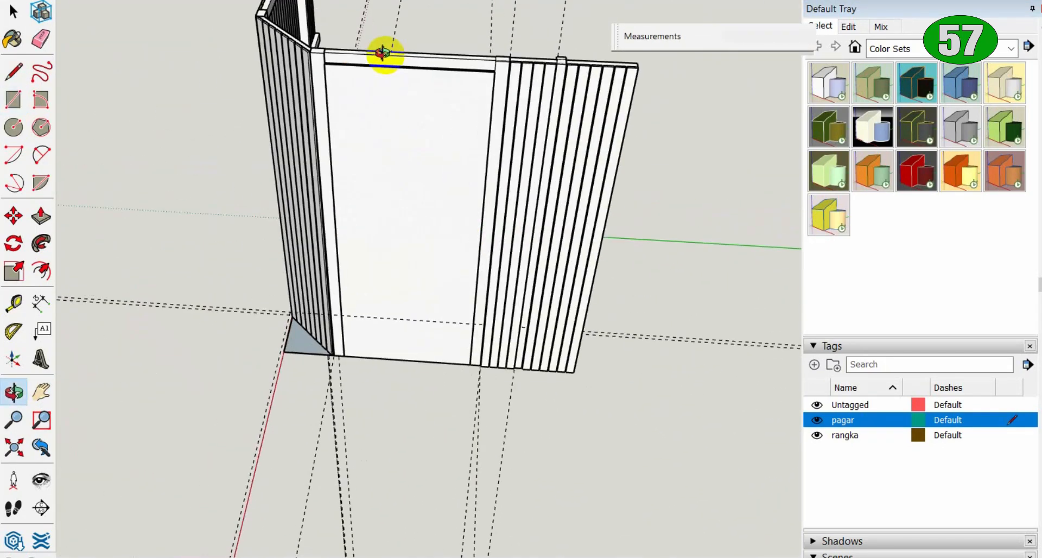
Step: Offset the outline of the opening's rectangle inward by 60 mm
{"action": "scroll", "coordinate": [304, 109], "scroll_direction": "up", "scroll_amount": 5}
{"action": "left_click", "coordinate": [40, 270]}
{"action": "left_click", "coordinate": [208, 114]}
{"action": "left_click", "coordinate": [246, 134]}
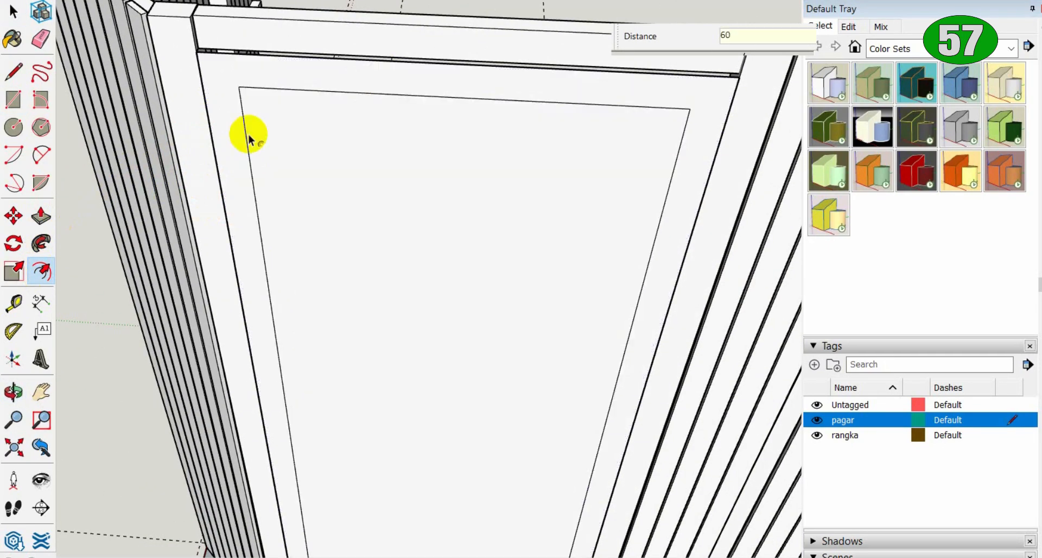
Step: Extend the inner outline's side edge with a line from its lower corner to the rectangle's bottom edge
{"action": "key", "text": "l"}
{"action": "scroll", "coordinate": [644, 156], "scroll_direction": "down", "scroll_amount": 5}
{"action": "scroll", "coordinate": [584, 466], "scroll_direction": "up", "scroll_amount": 5}
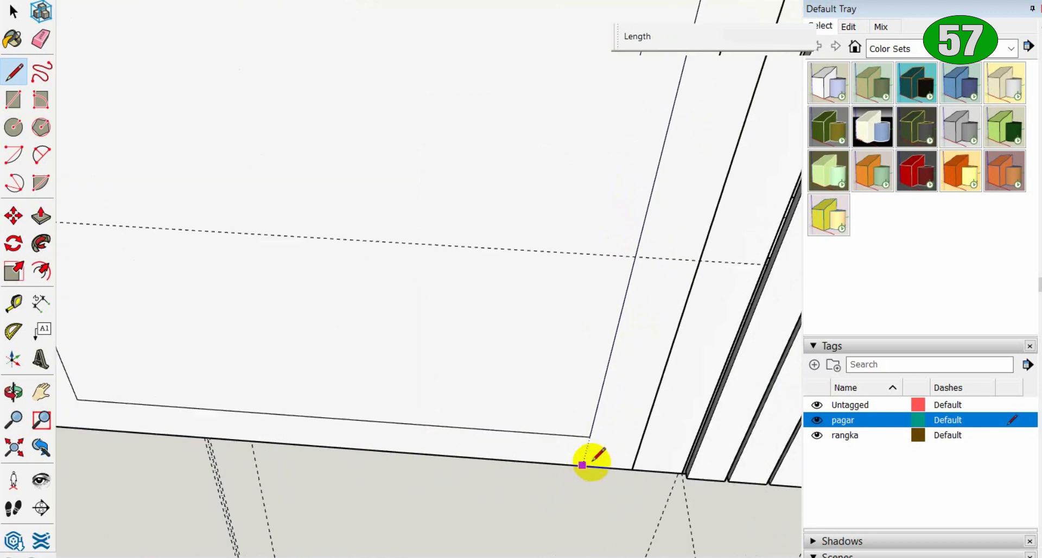
{"action": "left_click", "coordinate": [590, 435]}
{"action": "left_click", "coordinate": [582, 467]}
{"action": "scroll", "coordinate": [128, 337], "scroll_direction": "down", "scroll_amount": 5}
Step: Delete the inner face of the door outline, leaving only the frame strips around the opening
{"action": "middle_click_drag", "start_coordinate": [128, 337], "coordinate": [165, 352]}
{"action": "key", "text": "space"}
{"action": "left_click", "coordinate": [164, 352]}
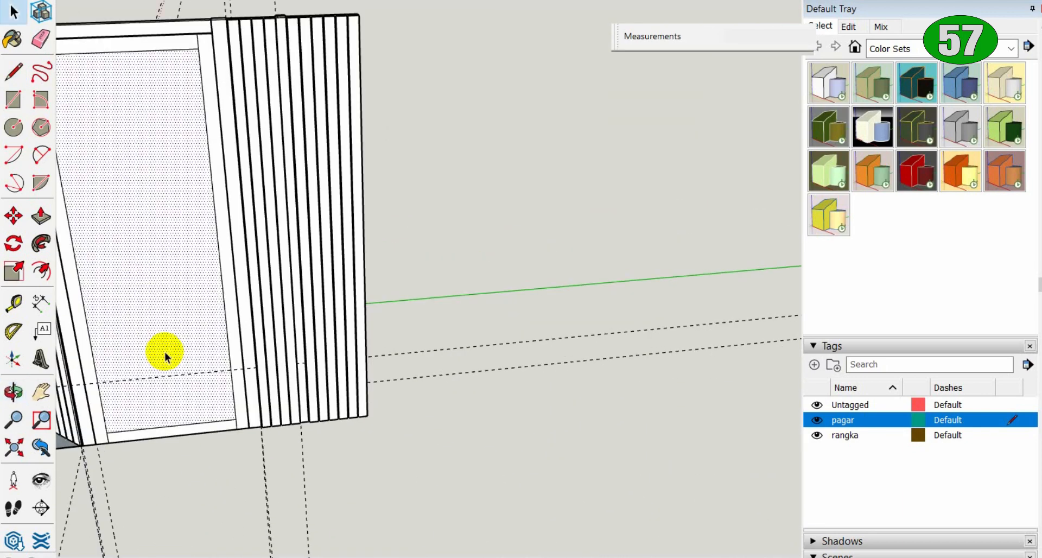
{"action": "key", "text": "Delete"}
Step: Group the door frame strip beside the corner post and pull its face into a solid upright
{"action": "scroll", "coordinate": [126, 423], "scroll_direction": "up", "scroll_amount": 5}
{"action": "middle_click_drag", "start_coordinate": [176, 431], "coordinate": [76, 413]}
{"action": "double_click", "coordinate": [61, 354]}
{"action": "right_click", "coordinate": [57, 352]}
{"action": "left_click", "coordinate": [130, 200]}
{"action": "double_click", "coordinate": [57, 296]}
{"action": "key", "text": "p"}
{"action": "left_click", "coordinate": [58, 296]}
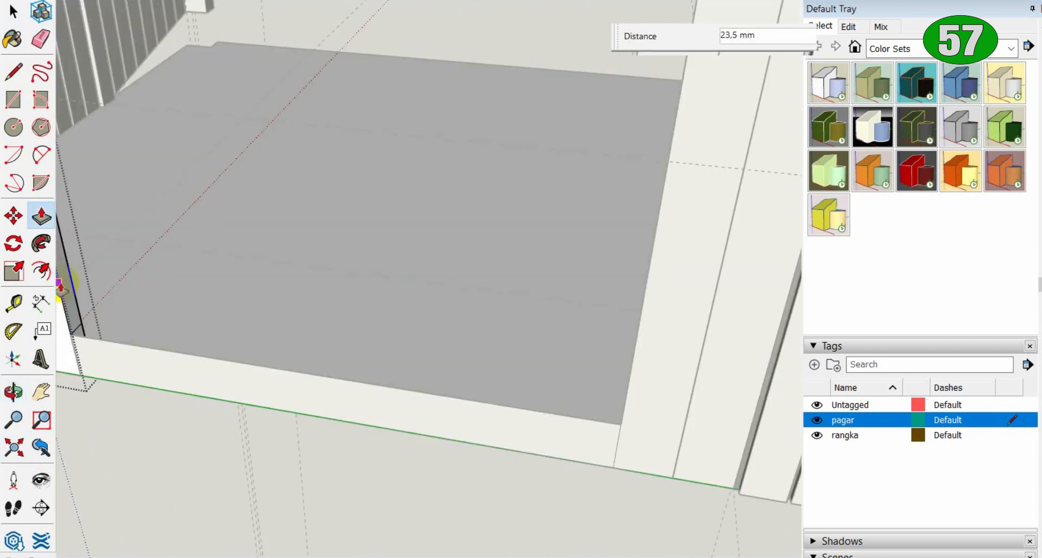
Step: Group the opposite side strip of the door frame and pull its face out 30 mm
{"action": "key", "text": "space"}
{"action": "left_click", "coordinate": [647, 382]}
{"action": "double_click", "coordinate": [647, 382]}
{"action": "key", "text": "p"}
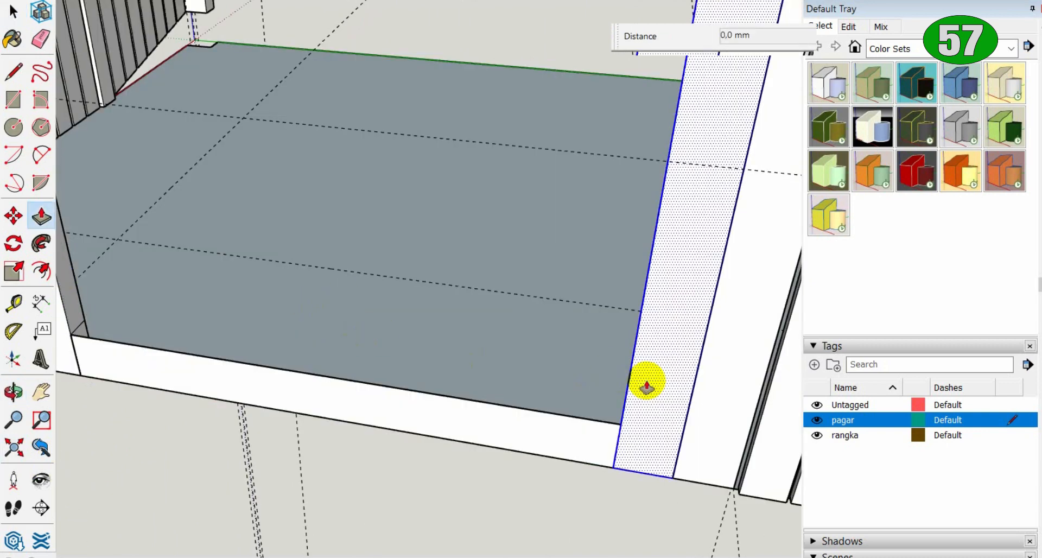
{"action": "key", "text": "space"}
{"action": "right_click", "coordinate": [647, 381]}
{"action": "left_click", "coordinate": [705, 229]}
{"action": "double_click", "coordinate": [652, 370]}
{"action": "key", "text": "p"}
{"action": "left_click", "coordinate": [652, 370]}
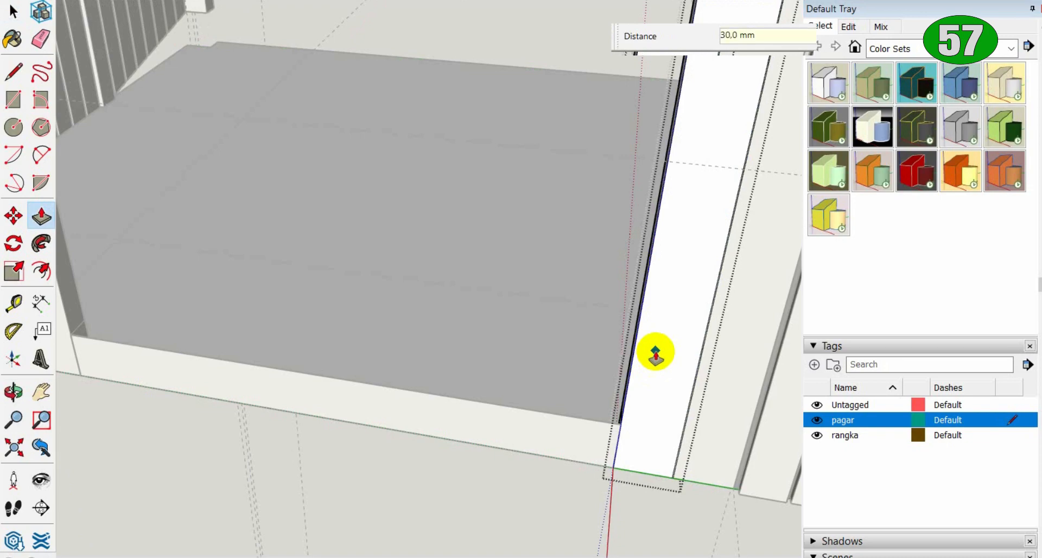
Step: Complete the door frame with solid top and bottom rails and two intermediate rails between the uprights
{"action": "middle_click_drag", "start_coordinate": [655, 352], "coordinate": [761, 509]}
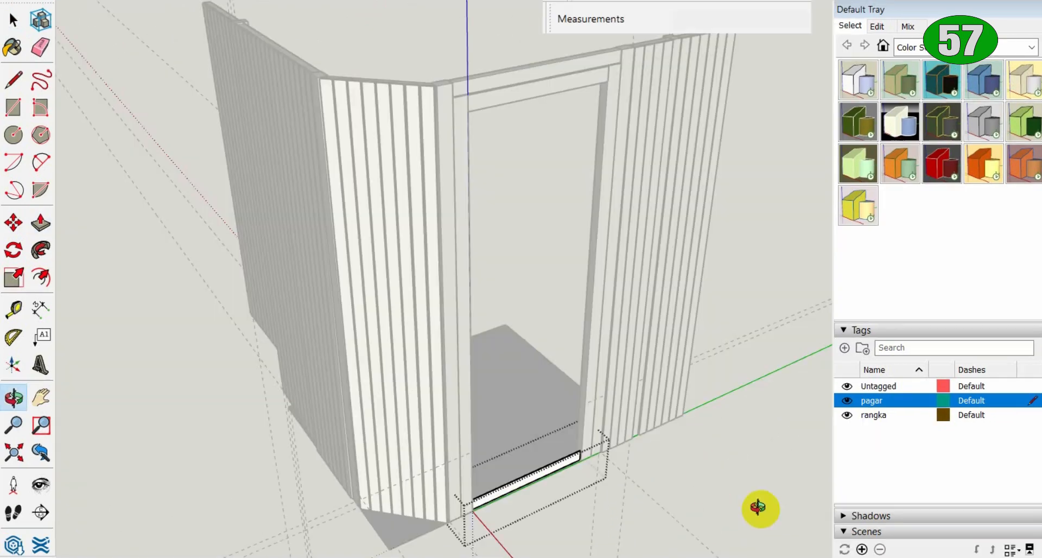
{"action": "scroll", "coordinate": [533, 475], "scroll_direction": "up", "scroll_amount": 7}
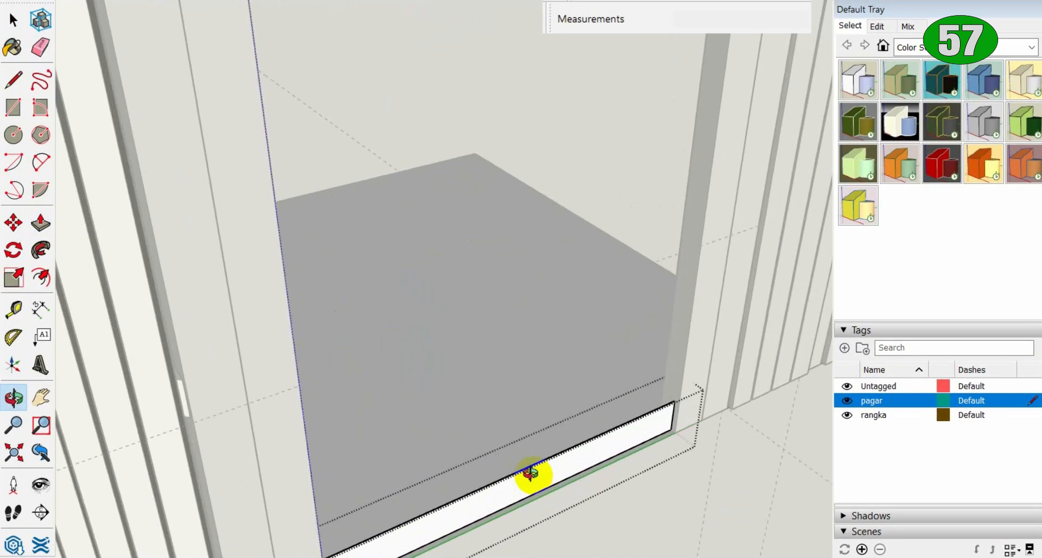
{"action": "scroll", "coordinate": [532, 474], "scroll_direction": "down", "scroll_amount": 5}
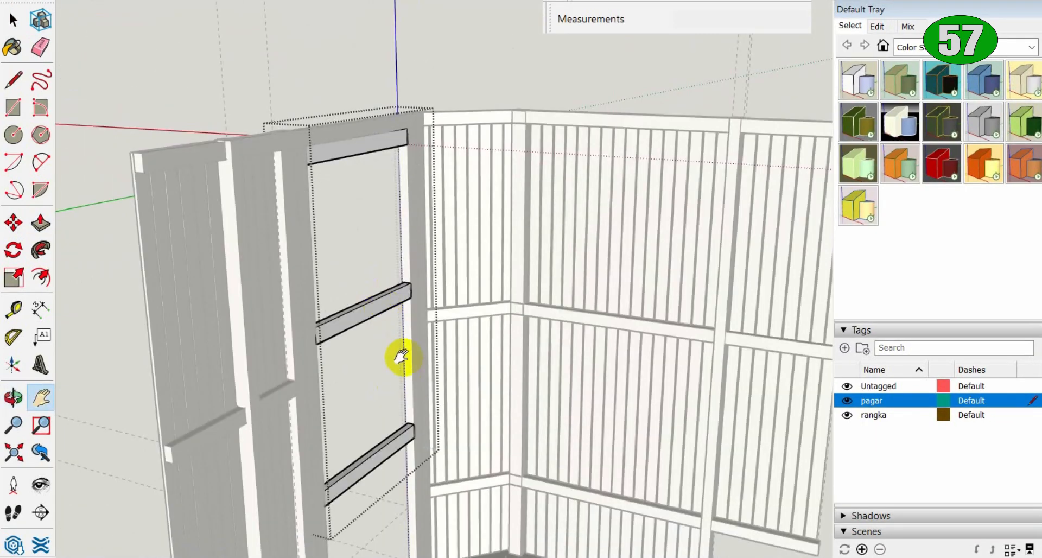
{"action": "scroll", "coordinate": [400, 356], "scroll_direction": "down", "scroll_amount": 2}
{"action": "middle_click_drag", "start_coordinate": [400, 357], "coordinate": [477, 385], "text": "shift"}
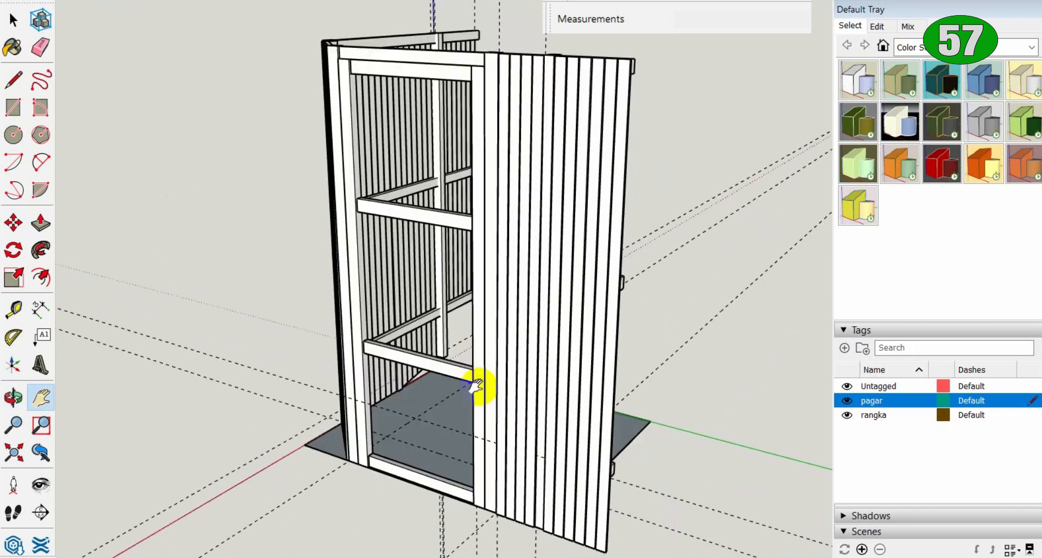
Step: Cover the door frame with a row of evenly spaced vertical slats between its side uprights
{"action": "scroll", "coordinate": [393, 59], "scroll_direction": "up", "scroll_amount": 6}
{"action": "middle_click_drag", "start_coordinate": [319, 82], "coordinate": [679, 315]}
{"action": "key", "text": "ctrl+z"}
{"action": "key", "text": "ctrl+z"}
{"action": "key", "text": "ctrl+z"}
{"action": "key", "text": "ctrl+z"}
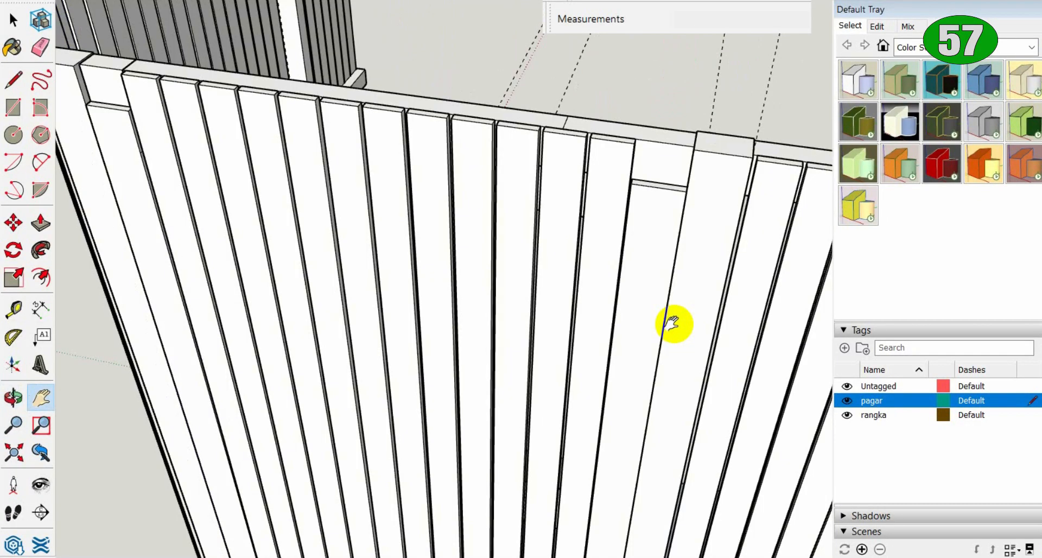
Step: Fit the door slats to the door frame's height with the Scale tool, ending them below the fence's top bar
{"action": "scroll", "coordinate": [673, 324], "scroll_direction": "down", "scroll_amount": 5}
{"action": "middle_click_drag", "start_coordinate": [699, 351], "coordinate": [555, 151]}
{"action": "scroll", "coordinate": [519, 156], "scroll_direction": "up", "scroll_amount": 5}
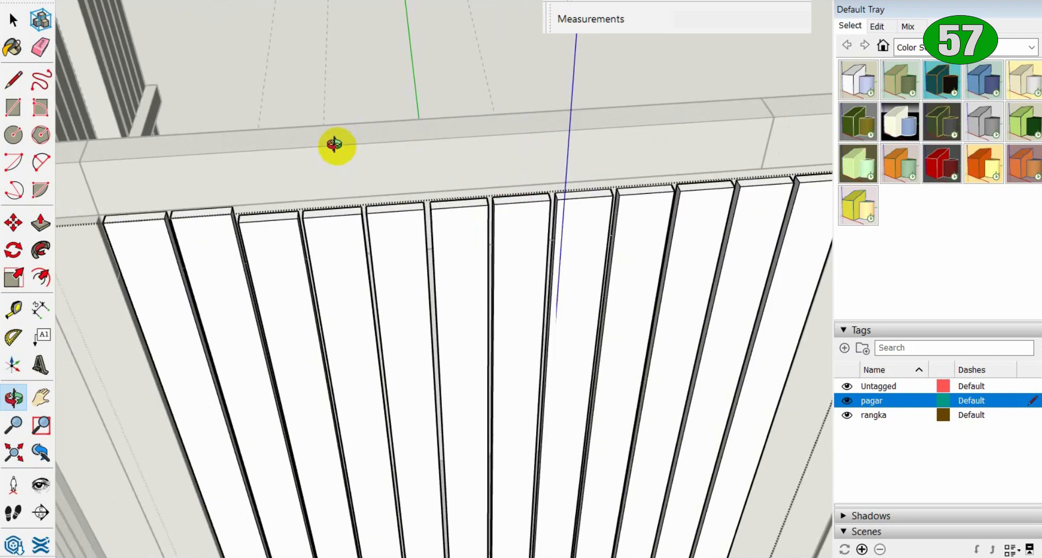
{"action": "scroll", "coordinate": [347, 148], "scroll_direction": "down", "scroll_amount": 5}
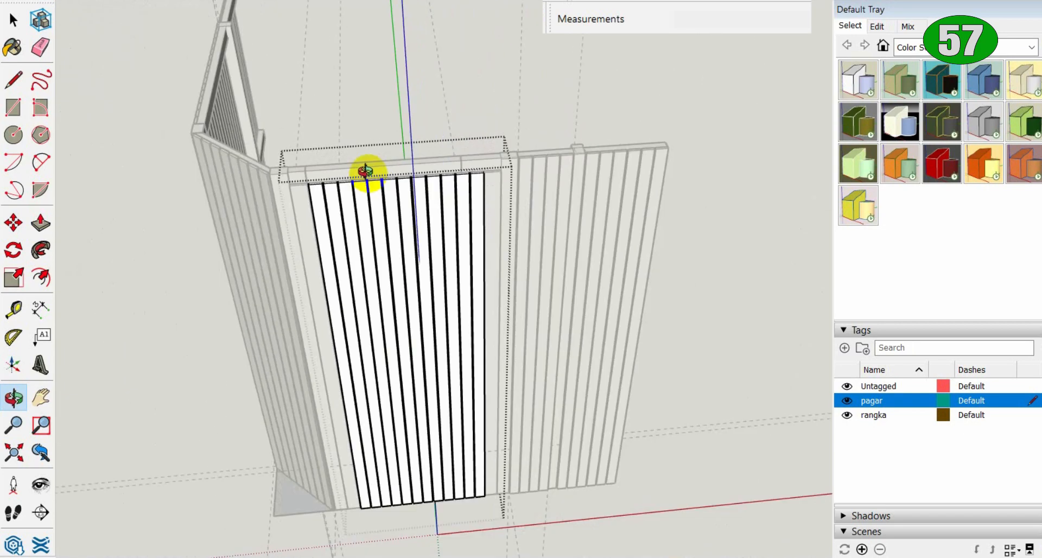
{"action": "middle_click_drag", "start_coordinate": [366, 169], "coordinate": [546, 205]}
{"action": "scroll", "coordinate": [408, 245], "scroll_direction": "up", "scroll_amount": 5}
{"action": "mouse_move", "coordinate": [409, 245]}
{"action": "left_mouse_down"}
{"action": "mouse_move", "coordinate": [419, 257]}
{"action": "mouse_move", "coordinate": [570, 272]}
{"action": "mouse_move", "coordinate": [740, 279]}
{"action": "mouse_move", "coordinate": [752, 330]}
{"action": "left_mouse_up"}
{"action": "middle_click_drag", "start_coordinate": [752, 330], "coordinate": [526, 419]}
{"action": "key", "text": "s"}
{"action": "left_click_drag", "start_coordinate": [525, 418], "coordinate": [542, 133]}
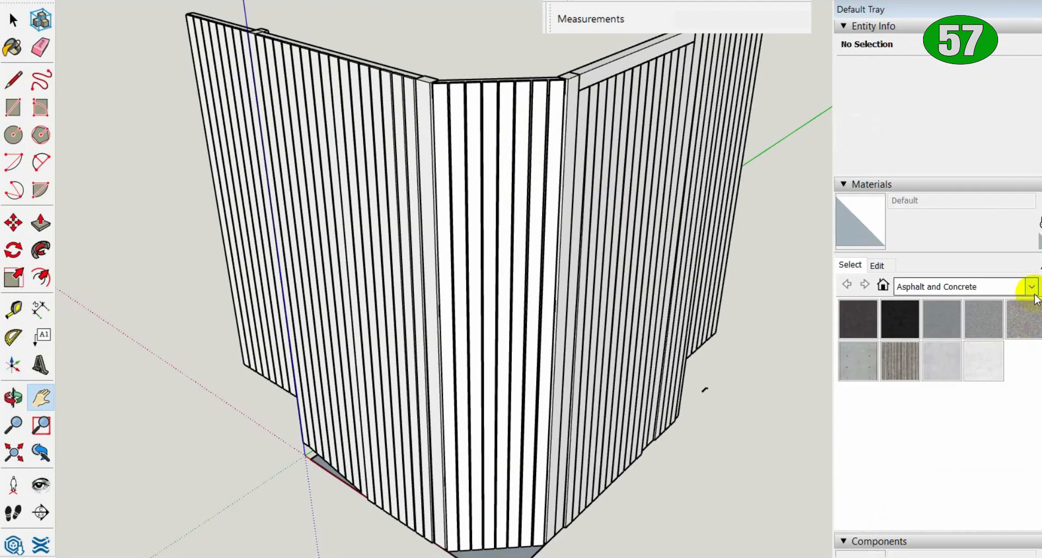
Step: Create a material from the texture image warna jati 02.jpg with a texture height of 2000 mm
{"action": "left_click", "coordinate": [1032, 293]}
{"action": "left_click", "coordinate": [972, 494]}
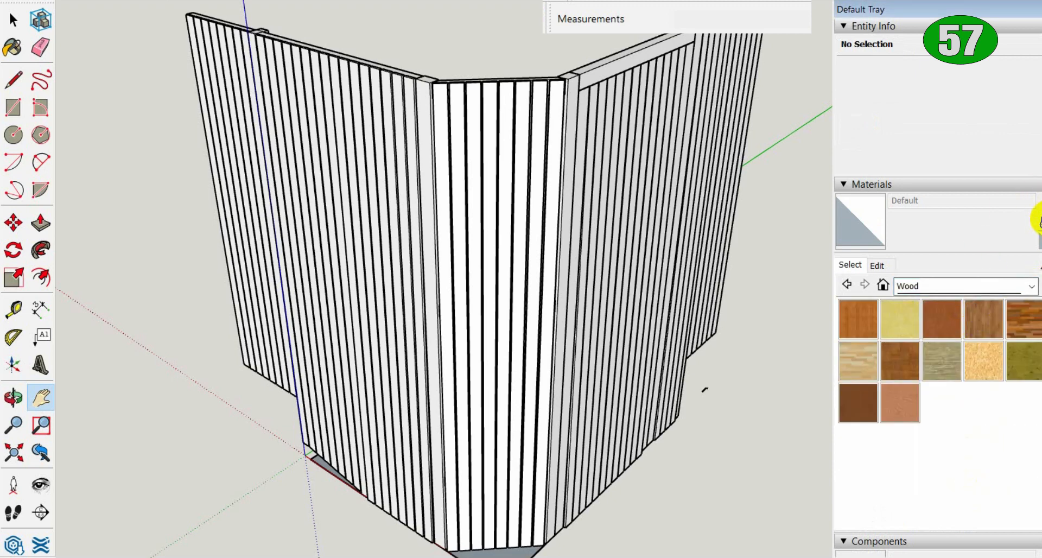
{"action": "left_click", "coordinate": [1039, 221]}
{"action": "left_click", "coordinate": [628, 283]}
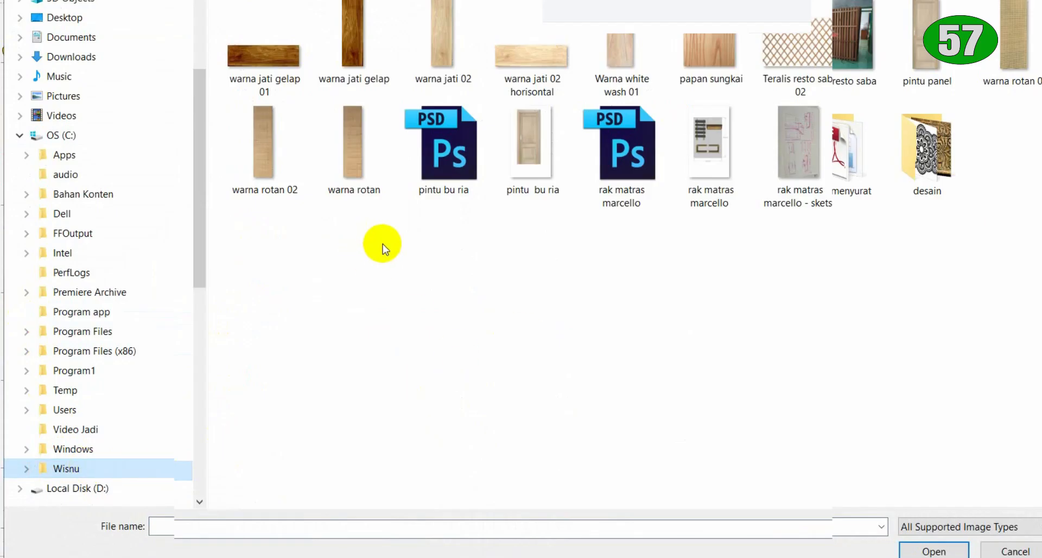
{"action": "left_click", "coordinate": [445, 44]}
{"action": "left_click", "coordinate": [935, 551]}
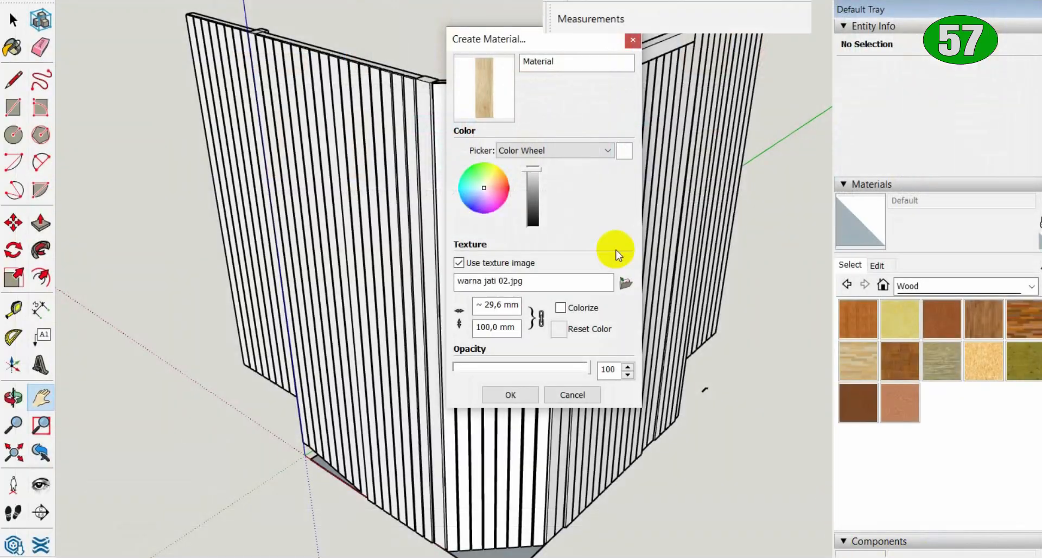
{"action": "left_click_drag", "start_coordinate": [492, 327], "coordinate": [466, 328]}
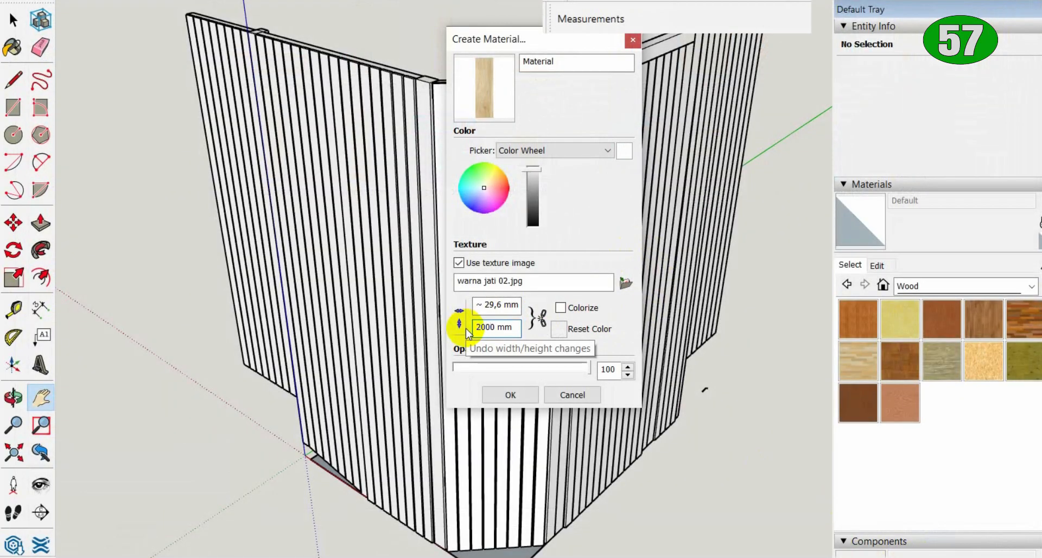
{"action": "left_click", "coordinate": [512, 395]}
Step: Paint the slats and posts of the angled corner bay and the long wall beside it with the vertical wood material
{"action": "left_click", "coordinate": [840, 337]}
{"action": "left_click", "coordinate": [493, 285]}
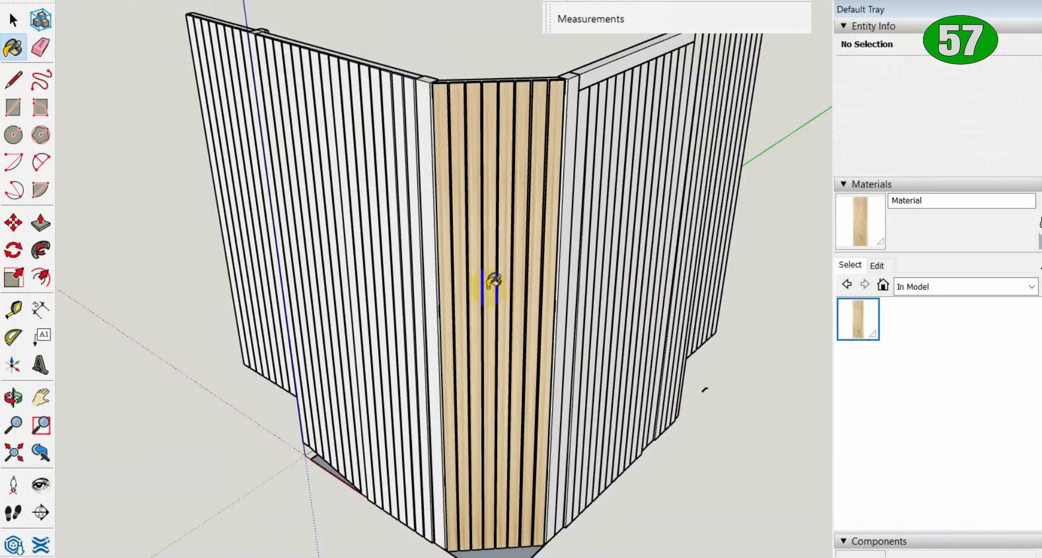
{"action": "left_click", "coordinate": [426, 255]}
{"action": "left_click", "coordinate": [408, 239]}
{"action": "left_click", "coordinate": [329, 210]}
{"action": "left_click", "coordinate": [270, 173]}
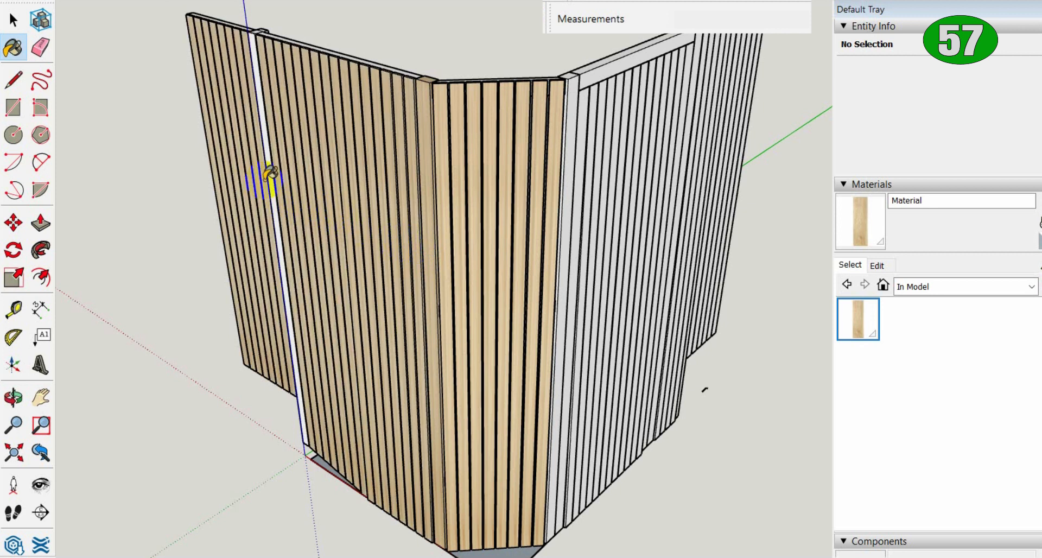
Step: Paint the remaining corner post, the door slats and the end bay's slats and posts with the vertical wood material
{"action": "left_click", "coordinate": [570, 222]}
{"action": "left_click", "coordinate": [597, 221]}
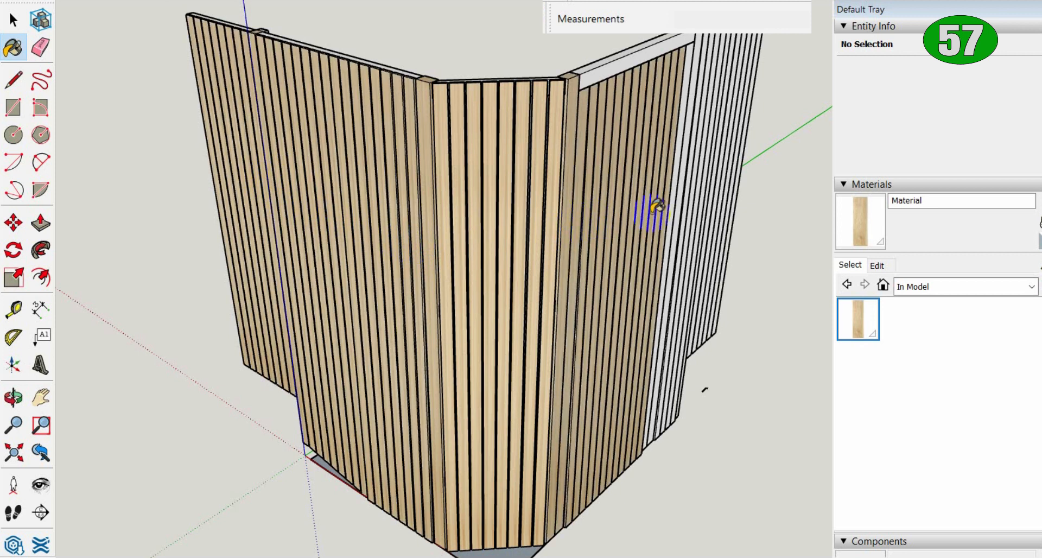
{"action": "left_click", "coordinate": [726, 152]}
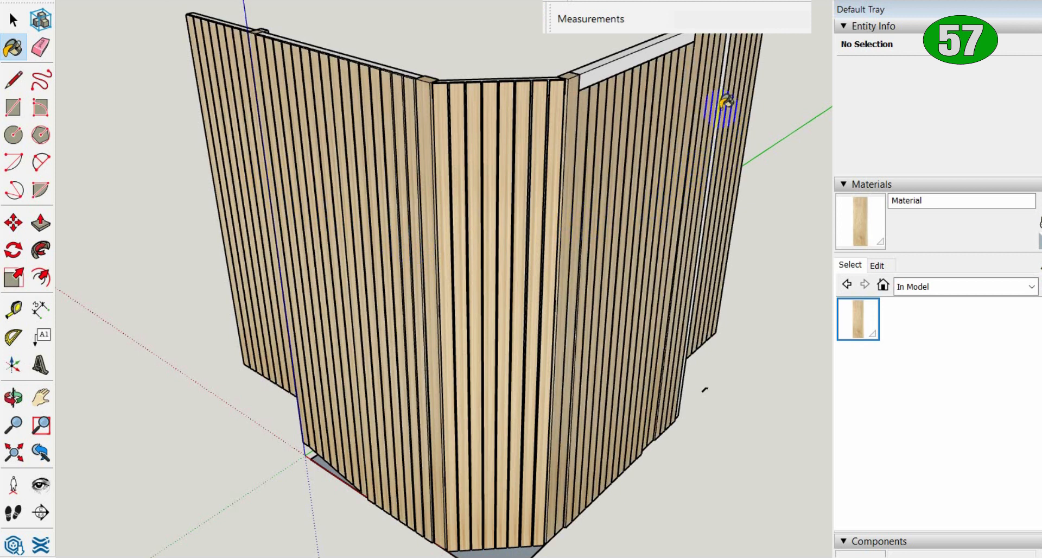
{"action": "scroll", "coordinate": [722, 100], "scroll_direction": "up", "scroll_amount": 3}
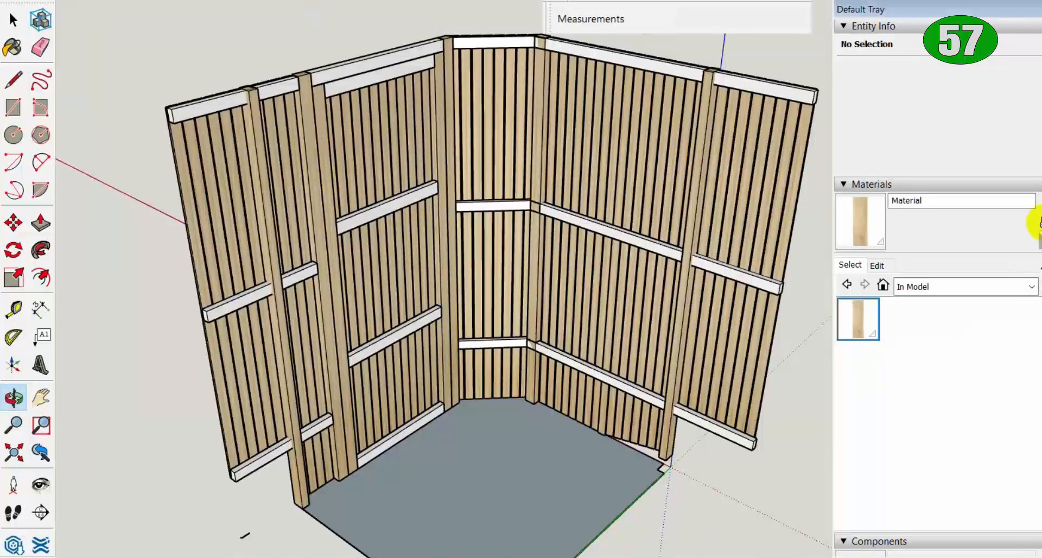
Step: Create a second material from the texture image warna jati 02 horisontal.jpg with a texture height of 200 mm
{"action": "left_click", "coordinate": [1034, 223]}
{"action": "left_click", "coordinate": [627, 284]}
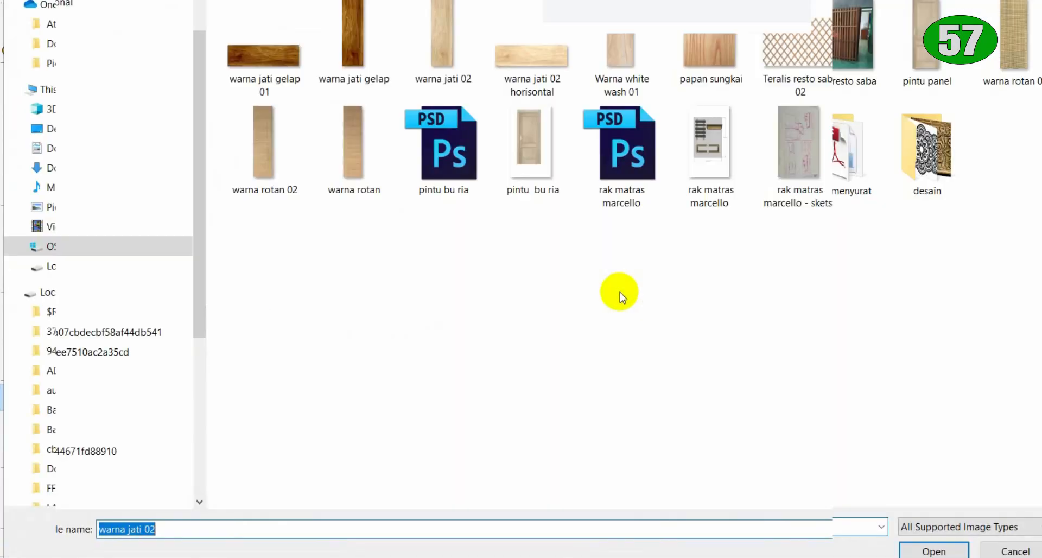
{"action": "left_click", "coordinate": [531, 57]}
{"action": "left_click", "coordinate": [933, 552]}
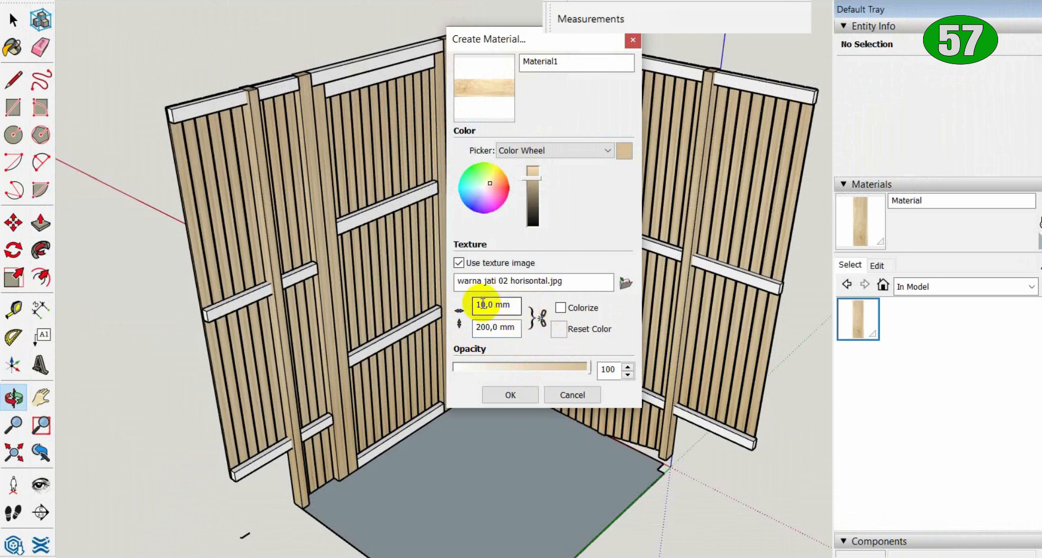
{"action": "left_click", "coordinate": [510, 395]}
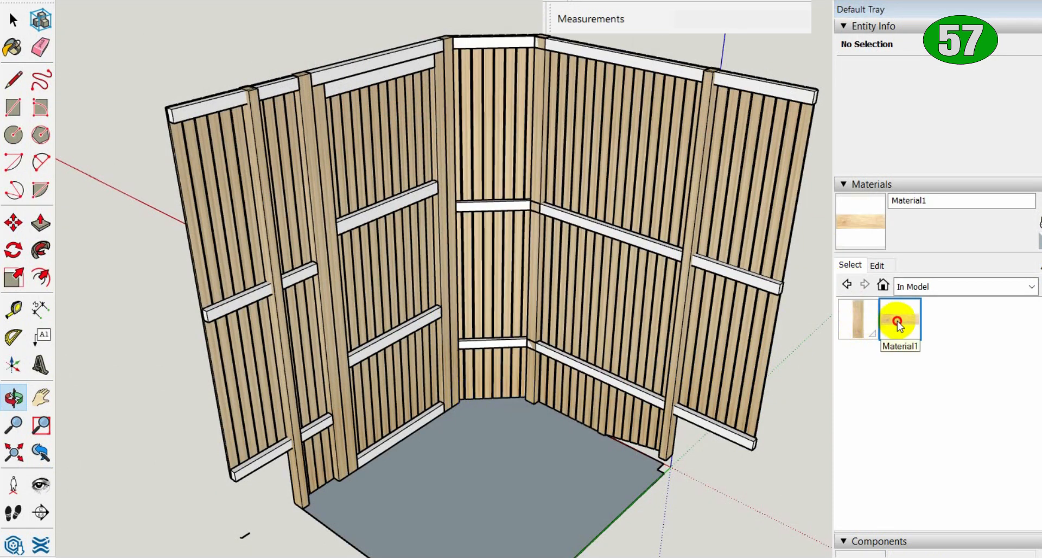
Step: Paint the horizontal bars of every bay and the door rails with the horizontal wood material Material1
{"action": "left_click", "coordinate": [404, 333]}
{"action": "left_click", "coordinate": [402, 203]}
{"action": "left_click", "coordinate": [399, 71]}
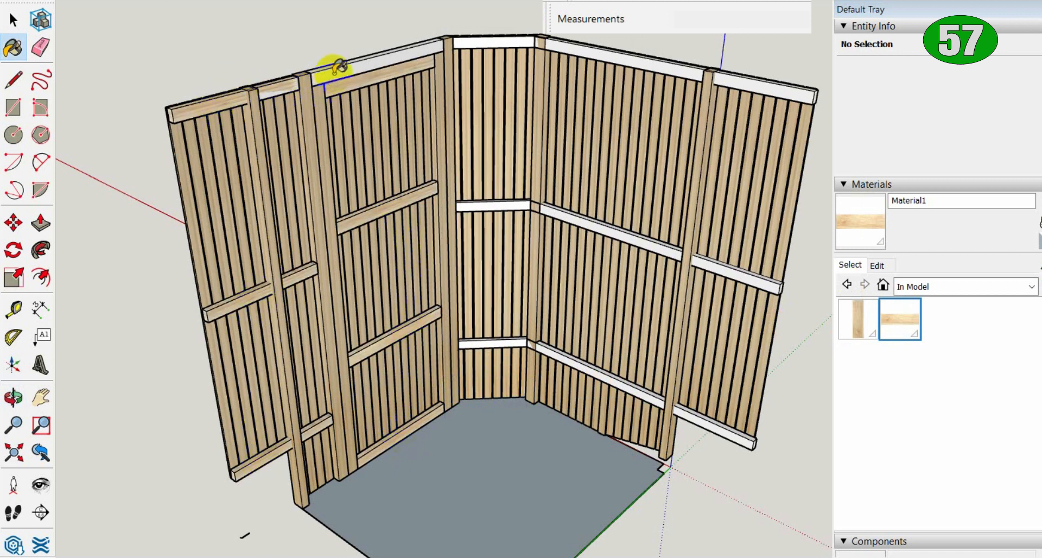
{"action": "left_click", "coordinate": [485, 40]}
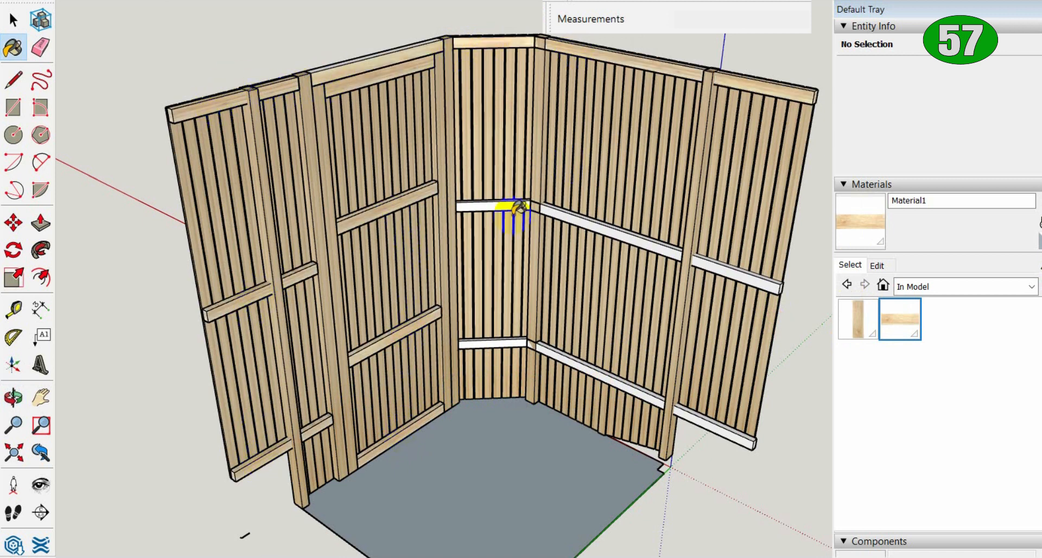
{"action": "left_click", "coordinate": [537, 216]}
Step: Draw two circles of 10 mm radius, one above the other, on the lower side face of the end post
{"action": "middle_click_drag", "start_coordinate": [717, 440], "coordinate": [718, 453]}
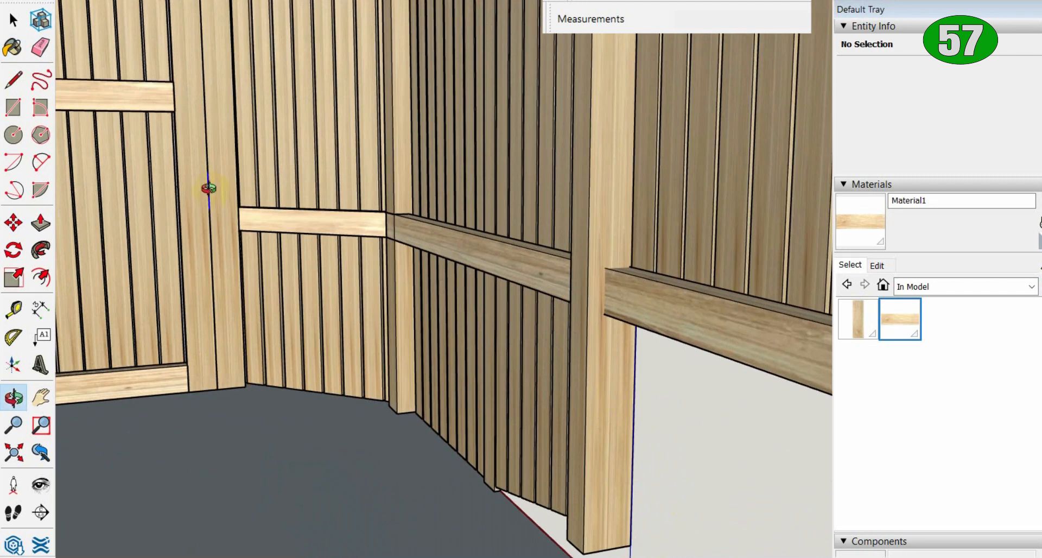
{"action": "left_click", "coordinate": [19, 135]}
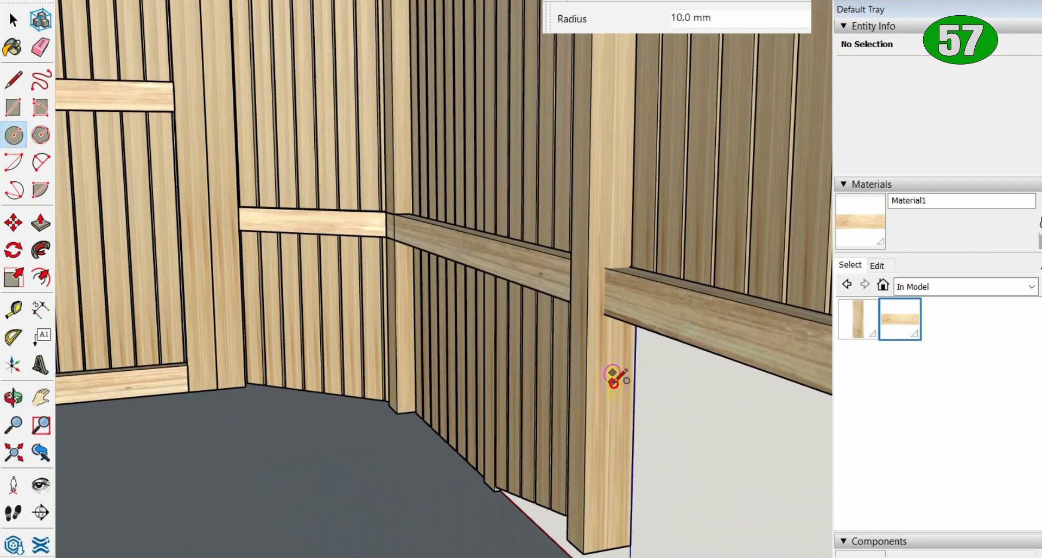
{"action": "left_click", "coordinate": [614, 485]}
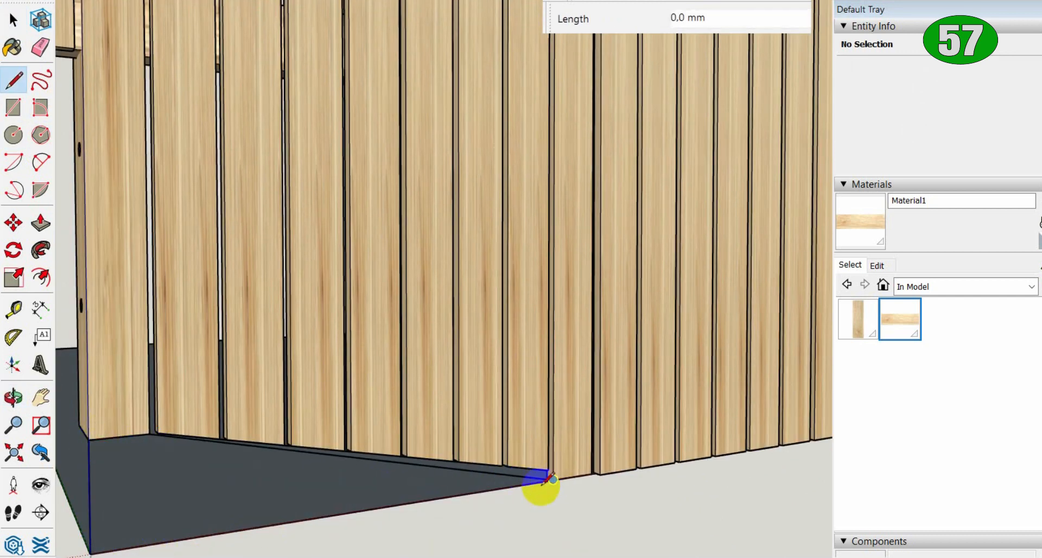
Step: Close the wedge-shaped face below the slats with a line along the floor and extrude it to the floor's far corner
{"action": "left_click", "coordinate": [91, 553]}
{"action": "key", "text": "space"}
{"action": "left_click", "coordinate": [140, 519]}
{"action": "scroll", "coordinate": [141, 519], "scroll_direction": "down", "scroll_amount": 1}
{"action": "middle_click_drag", "start_coordinate": [140, 519], "coordinate": [335, 519], "text": "shift"}
{"action": "key", "text": "p"}
{"action": "left_click", "coordinate": [361, 500]}
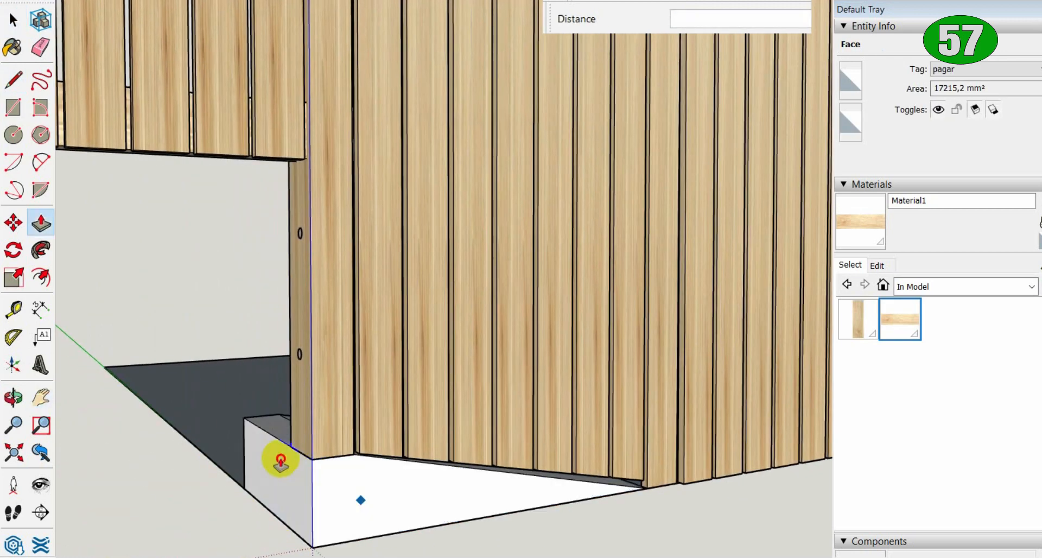
{"action": "left_click", "coordinate": [130, 363]}
Step: Add a guide 400 mm out from the base's edge and draw an arc of about 293 mm radius from the base corner to it
{"action": "middle_click_drag", "start_coordinate": [131, 363], "coordinate": [623, 418]}
{"action": "type", "text": "400"}
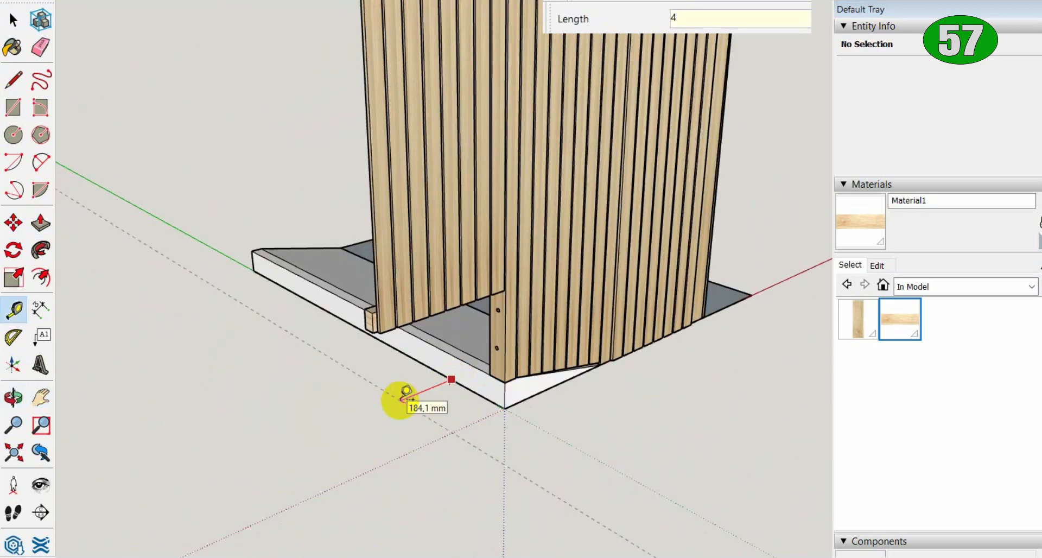
{"action": "scroll", "coordinate": [435, 428], "scroll_direction": "up", "scroll_amount": 1}
{"action": "left_click", "coordinate": [371, 474]}
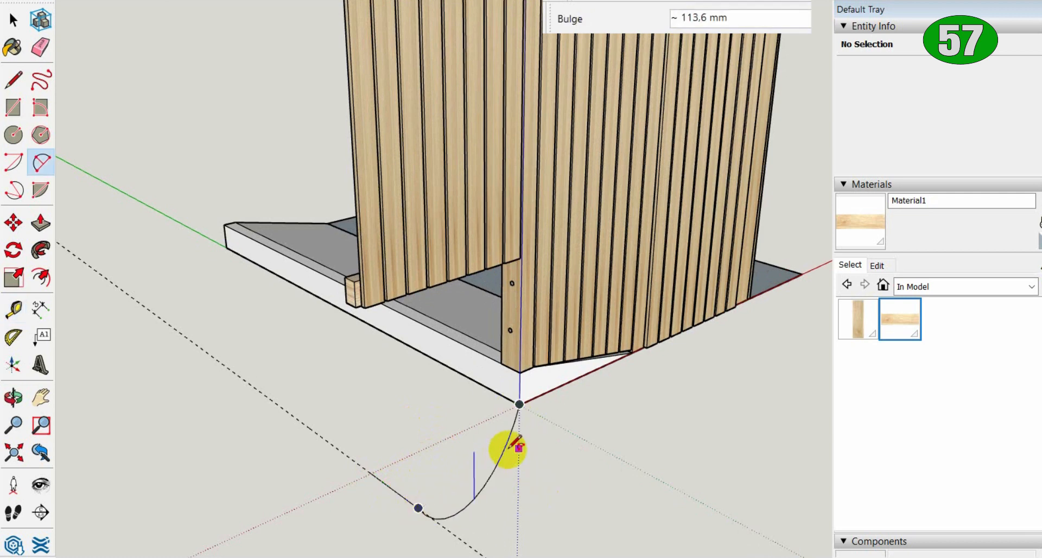
{"action": "left_click", "coordinate": [549, 428]}
{"action": "key", "text": "space"}
{"action": "scroll", "coordinate": [475, 482], "scroll_direction": "up", "scroll_amount": 1}
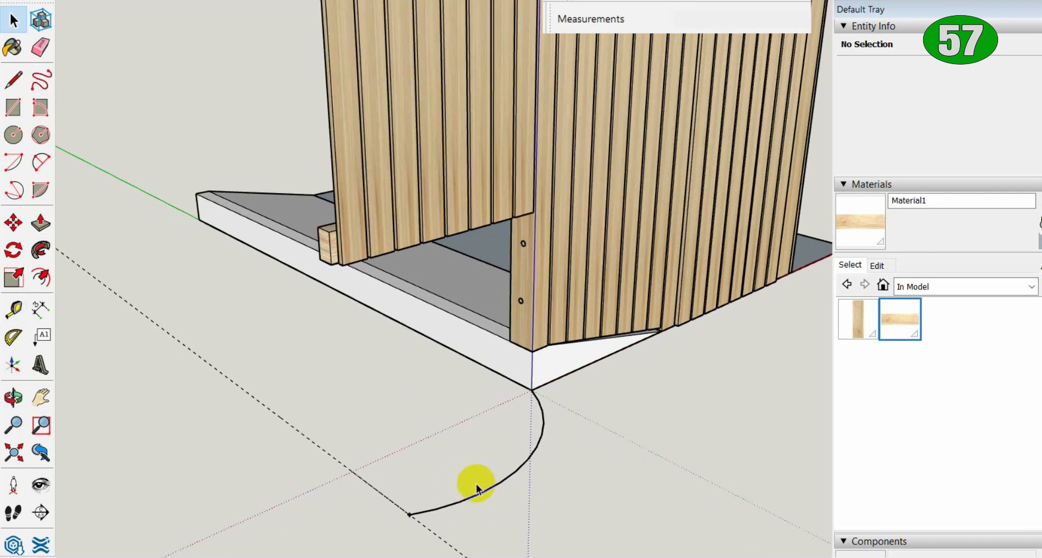
Step: Copy the arc sideways along the base's edge to form a second, parallel curve
{"action": "key", "text": "m"}
{"action": "left_click", "coordinate": [497, 485]}
{"action": "key", "text": "ctrl"}
{"action": "scroll", "coordinate": [467, 468], "scroll_direction": "up", "scroll_amount": 1}
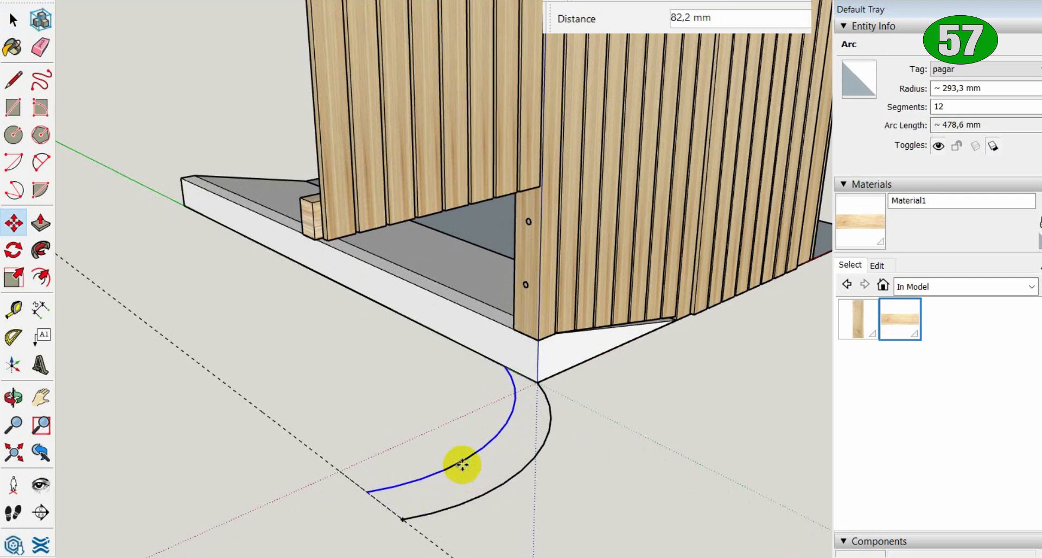
{"action": "key", "text": "Return"}
{"action": "key", "text": "space"}
{"action": "scroll", "coordinate": [438, 356], "scroll_direction": "up", "scroll_amount": 1}
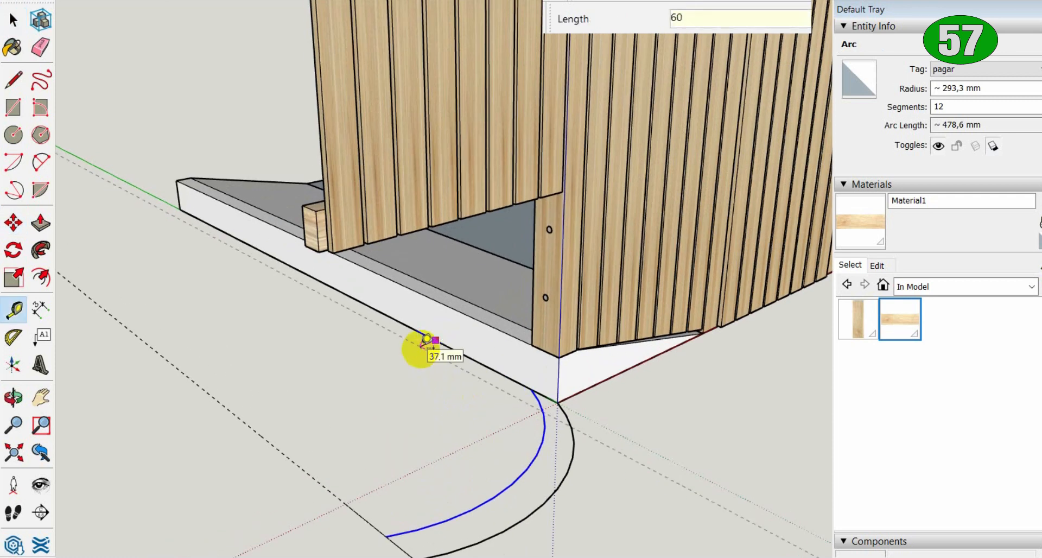
Step: Draw a line along the guide 60 mm outside the base's long edge, from the copied arc to the base's far end
{"action": "scroll", "coordinate": [542, 415], "scroll_direction": "up", "scroll_amount": 6}
{"action": "left_click", "coordinate": [558, 442]}
{"action": "scroll", "coordinate": [558, 442], "scroll_direction": "down", "scroll_amount": 5}
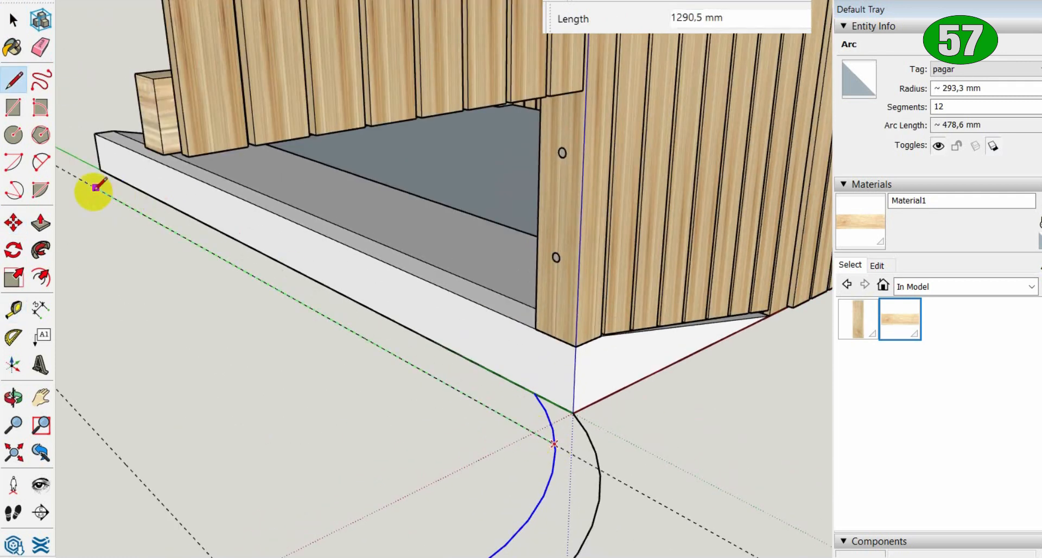
{"action": "left_click", "coordinate": [72, 174]}
{"action": "middle_click_drag", "start_coordinate": [85, 183], "coordinate": [791, 410]}
{"action": "scroll", "coordinate": [575, 330], "scroll_direction": "up", "scroll_amount": 1}
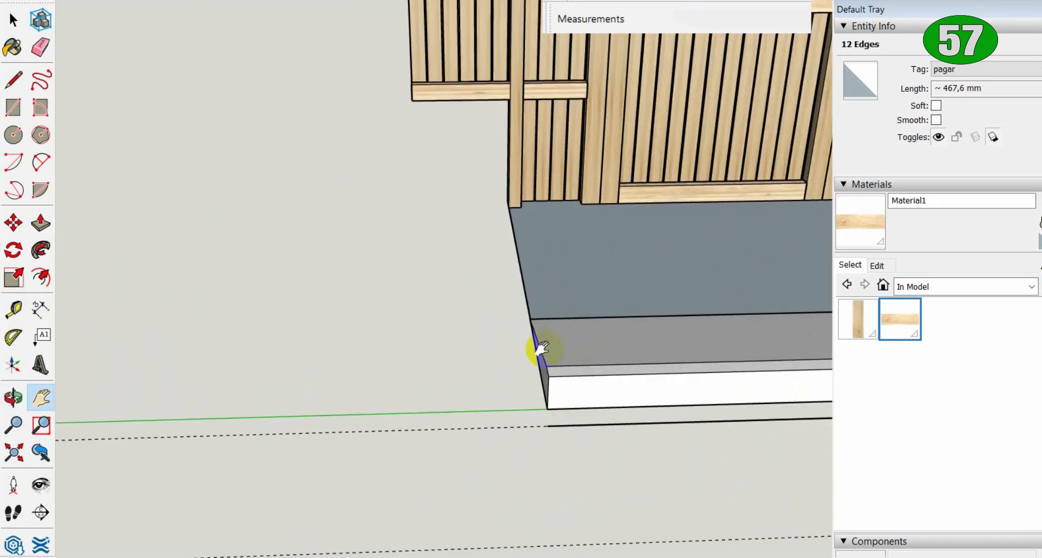
Step: Add a guide 60 mm out from the base's adjoining edge and extend the wall line to where the two guides cross
{"action": "left_click", "coordinate": [525, 286]}
{"action": "type", "text": "60"}
{"action": "key", "text": "Return"}
{"action": "key", "text": "l"}
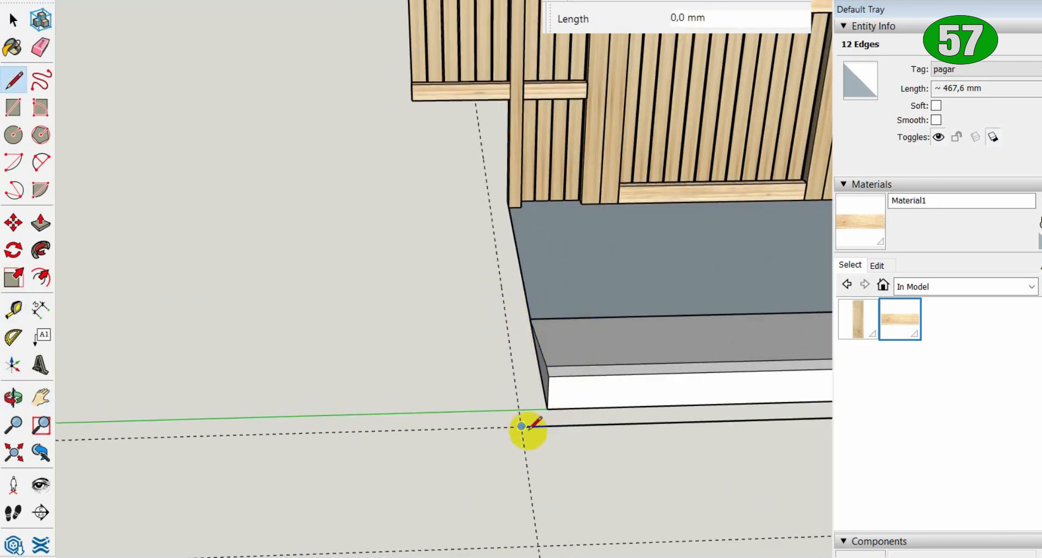
{"action": "middle_click_drag", "start_coordinate": [506, 431], "coordinate": [641, 348]}
Step: Outline a narrow wing projecting from the end post's corner and connect it along the guide, closing the wall strip around the base
{"action": "scroll", "coordinate": [391, 220], "scroll_direction": "up", "scroll_amount": 4}
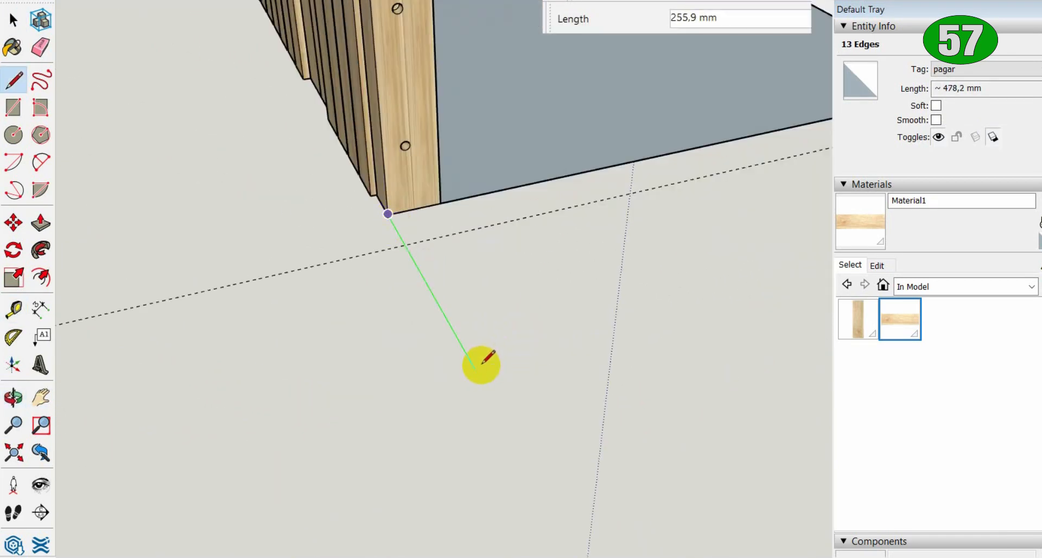
{"action": "left_click", "coordinate": [456, 235]}
{"action": "scroll", "coordinate": [457, 236], "scroll_direction": "down", "scroll_amount": 5}
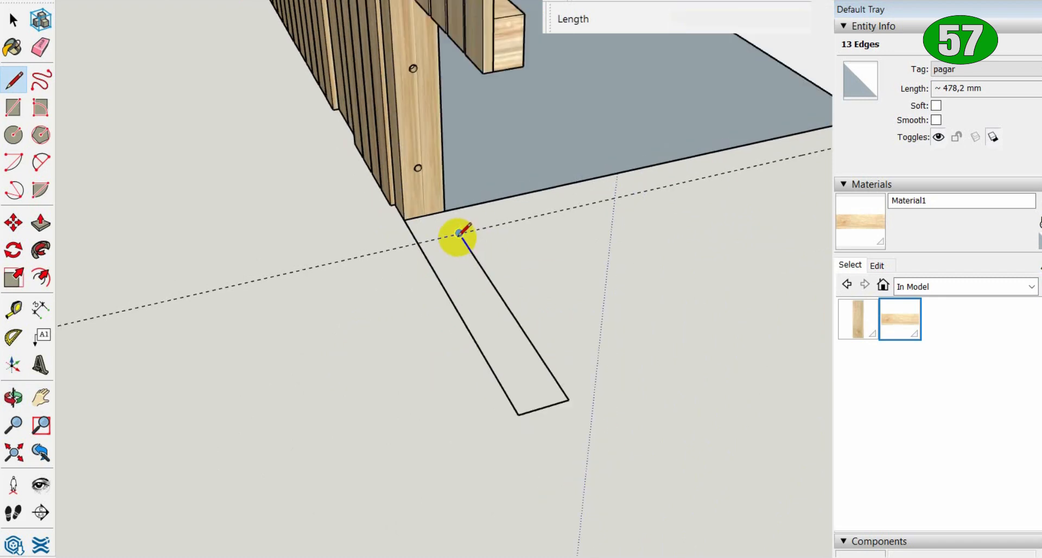
{"action": "left_click", "coordinate": [836, 147]}
{"action": "scroll", "coordinate": [837, 147], "scroll_direction": "up", "scroll_amount": 10}
{"action": "scroll", "coordinate": [825, 152], "scroll_direction": "down", "scroll_amount": 5}
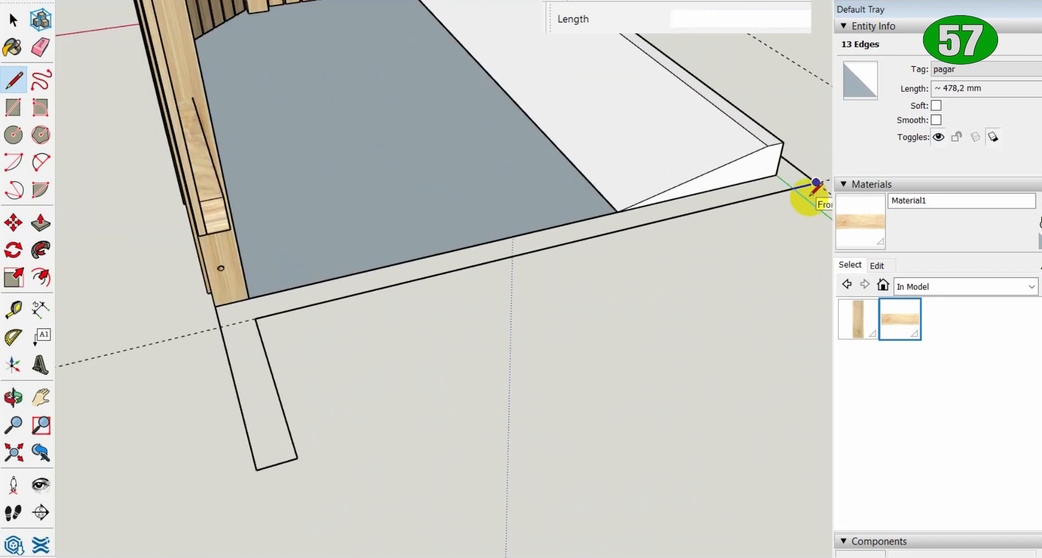
{"action": "left_click", "coordinate": [216, 305]}
{"action": "left_click_drag", "start_coordinate": [292, 167], "coordinate": [470, 227]}
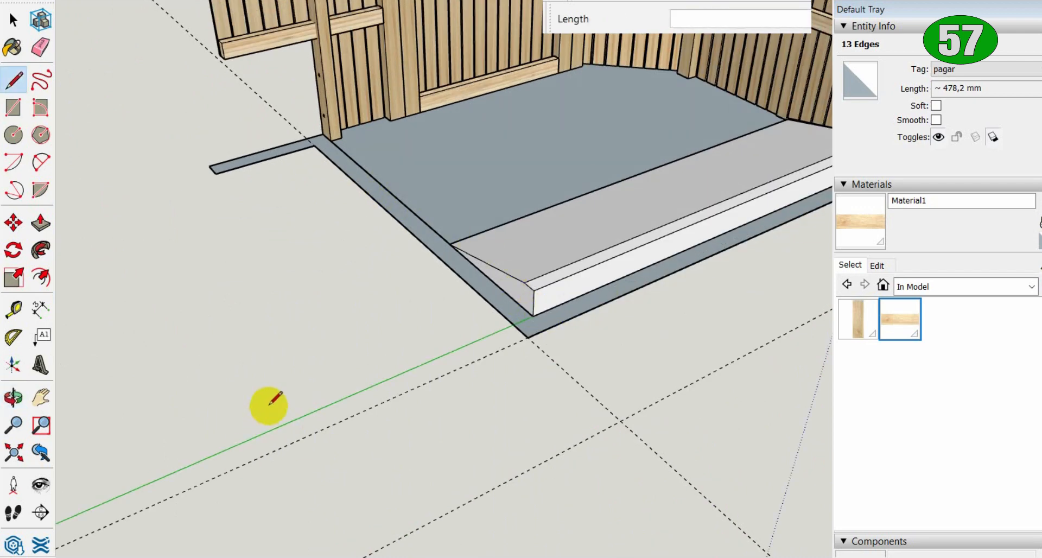
Step: Extrude the wall strip around the base upward by about 350 mm
{"action": "key", "text": "space"}
{"action": "left_click", "coordinate": [471, 275]}
{"action": "right_click", "coordinate": [470, 276]}
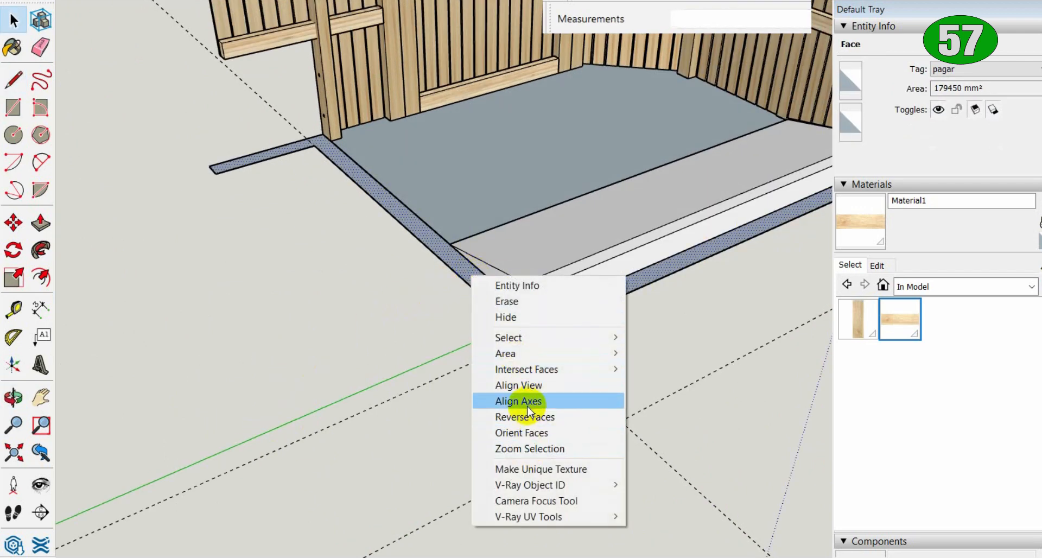
{"action": "key", "text": "Escape"}
{"action": "key", "text": "p"}
{"action": "left_click", "coordinate": [467, 263]}
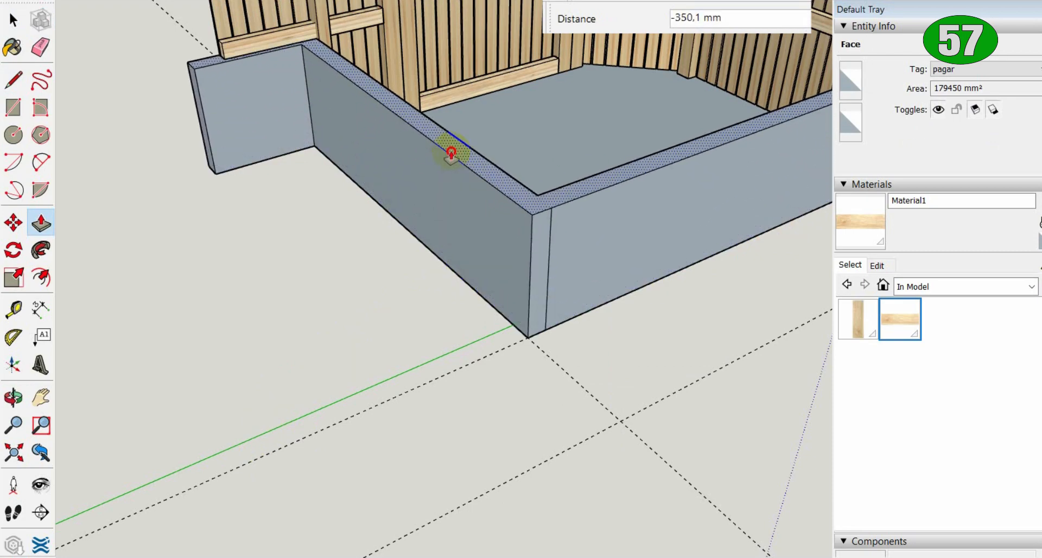
{"action": "left_click", "coordinate": [451, 155]}
Step: Close the open end between the two parallel arcs with a short line
{"action": "scroll", "coordinate": [459, 198], "scroll_direction": "down", "scroll_amount": 3}
{"action": "middle_click_drag", "start_coordinate": [507, 242], "coordinate": [186, 253]}
{"action": "middle_click_drag", "start_coordinate": [570, 380], "coordinate": [431, 498]}
{"action": "key", "text": "space"}
{"action": "left_click", "coordinate": [617, 444]}
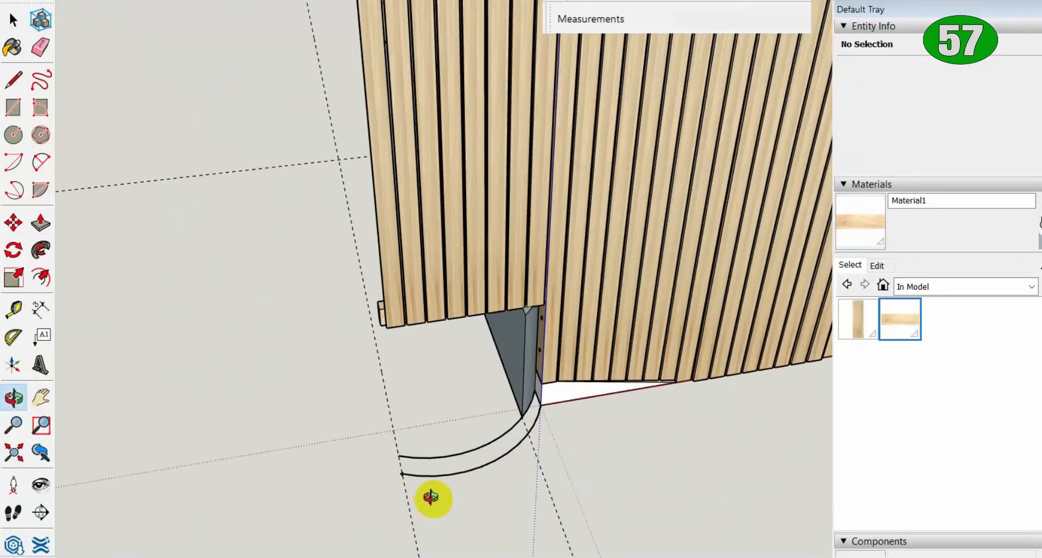
{"action": "key", "text": "l"}
{"action": "left_click", "coordinate": [402, 474]}
{"action": "left_click", "coordinate": [399, 458]}
Step: Extrude the curved strip upward to the height of the straight walls
{"action": "key", "text": "p"}
{"action": "left_click", "coordinate": [467, 458]}
{"action": "left_click", "coordinate": [477, 361]}
{"action": "middle_click_drag", "start_coordinate": [477, 361], "coordinate": [787, 359]}
Step: Draw rectangles between the projecting wing and the curved wall's end to form the outer trough's floor and enclosing walls
{"action": "key", "text": "r"}
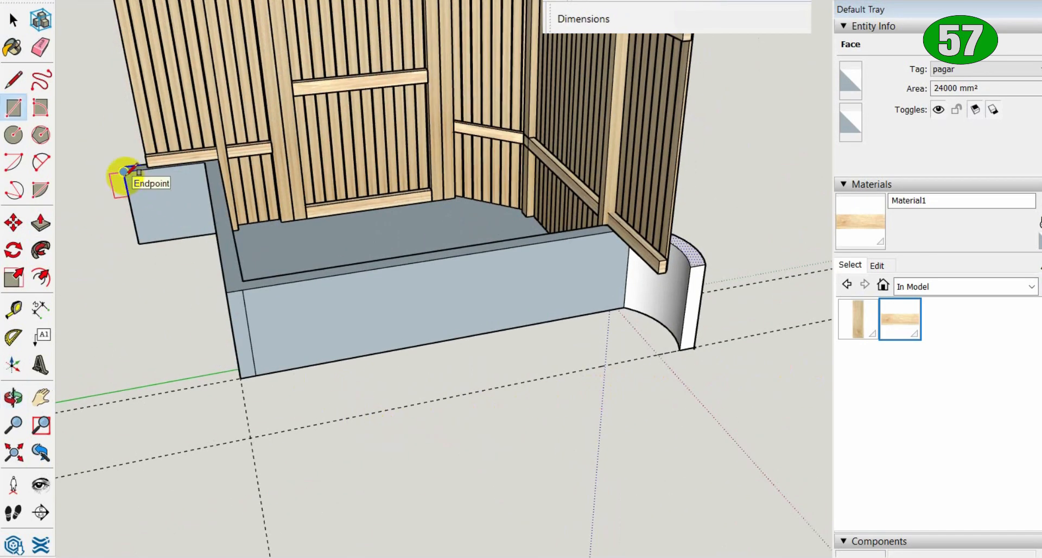
{"action": "left_click", "coordinate": [693, 348]}
{"action": "key", "text": "r"}
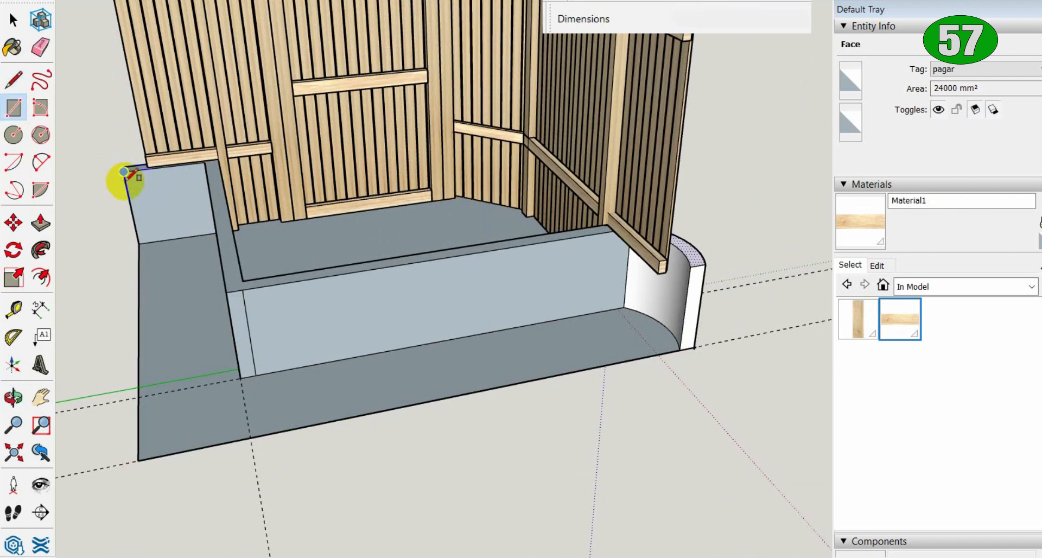
{"action": "left_click", "coordinate": [124, 172]}
{"action": "left_click", "coordinate": [695, 345]}
{"action": "key", "text": "space"}
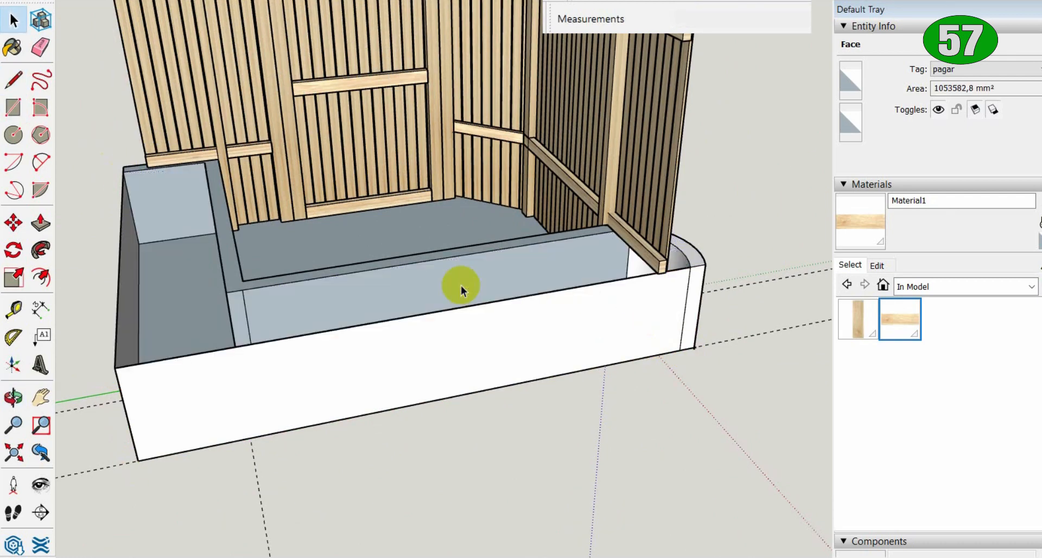
Step: Paint the curved wall with Polished Concrete New from the Asphalt and Concrete materials
{"action": "middle_click_drag", "start_coordinate": [477, 332], "coordinate": [435, 217]}
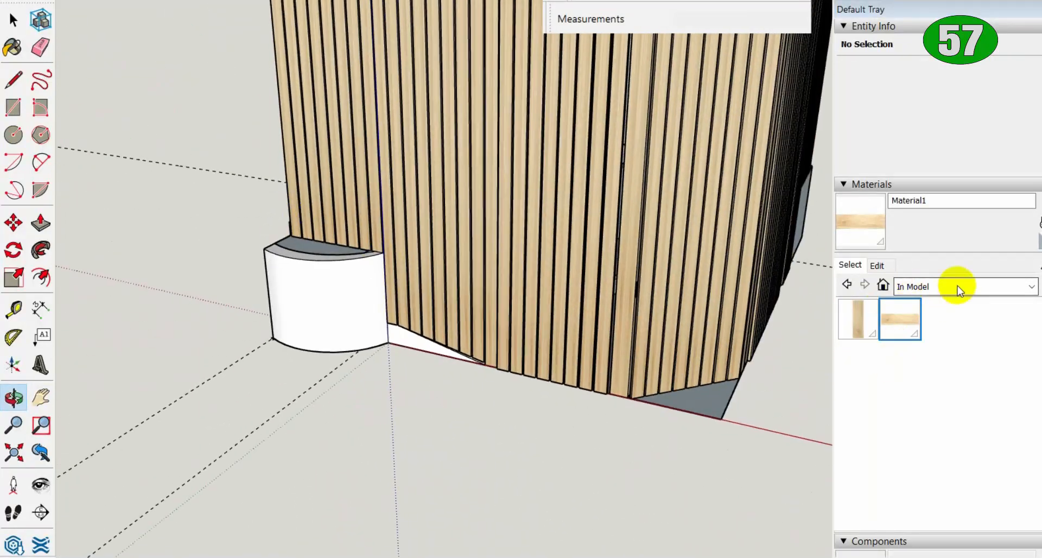
{"action": "left_click", "coordinate": [957, 286]}
{"action": "left_click", "coordinate": [995, 344]}
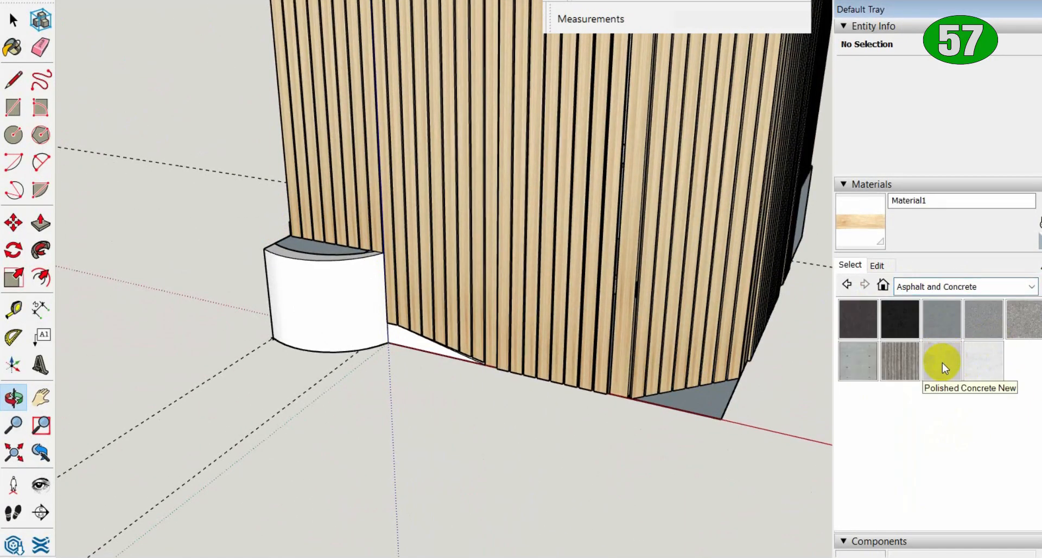
{"action": "left_click", "coordinate": [943, 363]}
{"action": "left_click", "coordinate": [359, 315]}
Step: Apply Polished Concrete New to the inner wall, the projecting wing, the trough surfaces and the enclosure floor
{"action": "middle_click_drag", "start_coordinate": [402, 338], "coordinate": [808, 364]}
{"action": "left_click", "coordinate": [942, 363]}
{"action": "left_click", "coordinate": [337, 296]}
{"action": "left_click", "coordinate": [276, 250]}
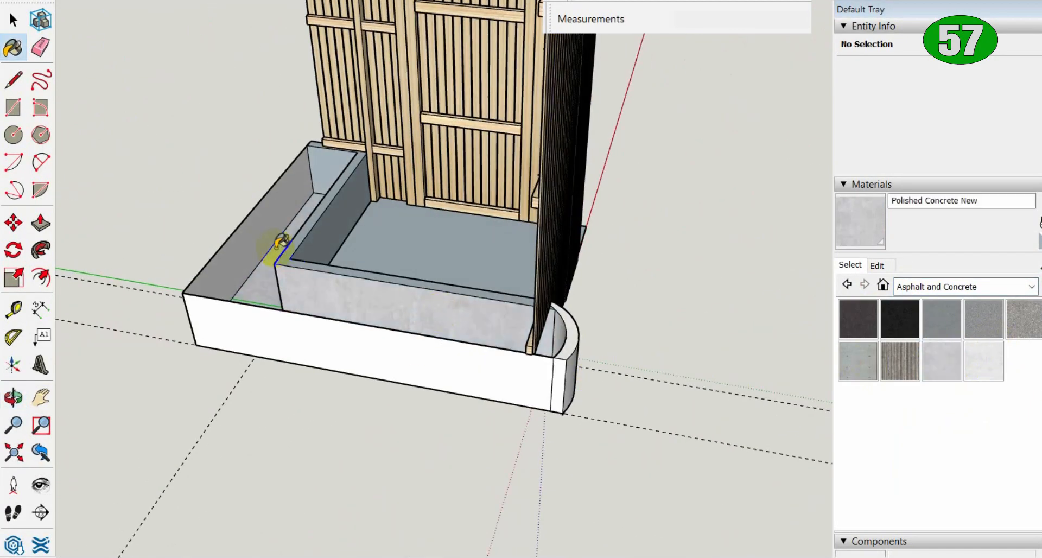
{"action": "left_click", "coordinate": [255, 244]}
{"action": "left_click", "coordinate": [337, 214]}
{"action": "left_click", "coordinate": [332, 171]}
{"action": "left_click", "coordinate": [421, 261]}
{"action": "mouse_move", "coordinate": [563, 275]}
{"action": "middle_mouse_down"}
{"action": "mouse_move", "coordinate": [692, 377]}
{"action": "mouse_move", "coordinate": [645, 358]}
{"action": "middle_mouse_up"}
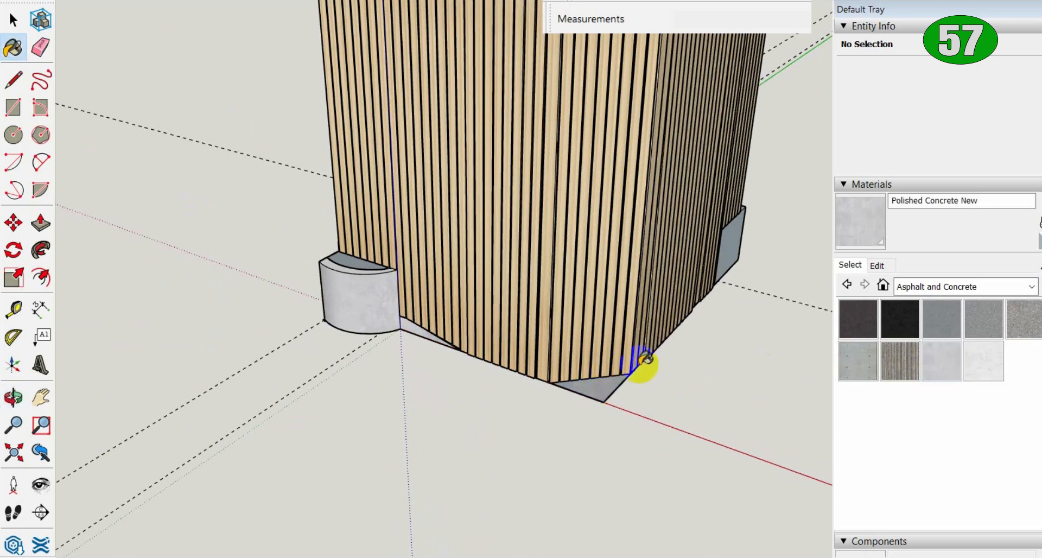
Step: Apply Polished Concrete New to the outer side wall, its corner strip, the sloped step and the remaining unpainted inner faces
{"action": "mouse_move", "coordinate": [593, 331]}
{"action": "middle_mouse_down"}
{"action": "mouse_move", "coordinate": [543, 454]}
{"action": "mouse_move", "coordinate": [587, 434]}
{"action": "middle_mouse_up"}
{"action": "left_click", "coordinate": [943, 363]}
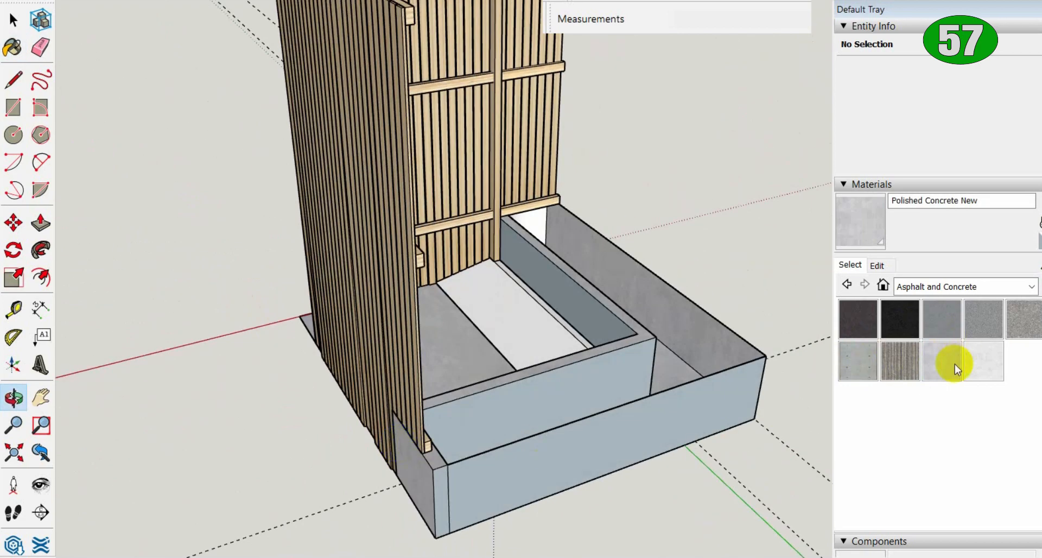
{"action": "left_click", "coordinate": [617, 420]}
{"action": "left_click", "coordinate": [448, 466]}
{"action": "left_click", "coordinate": [493, 315]}
{"action": "scroll", "coordinate": [509, 253], "scroll_direction": "up", "scroll_amount": 5}
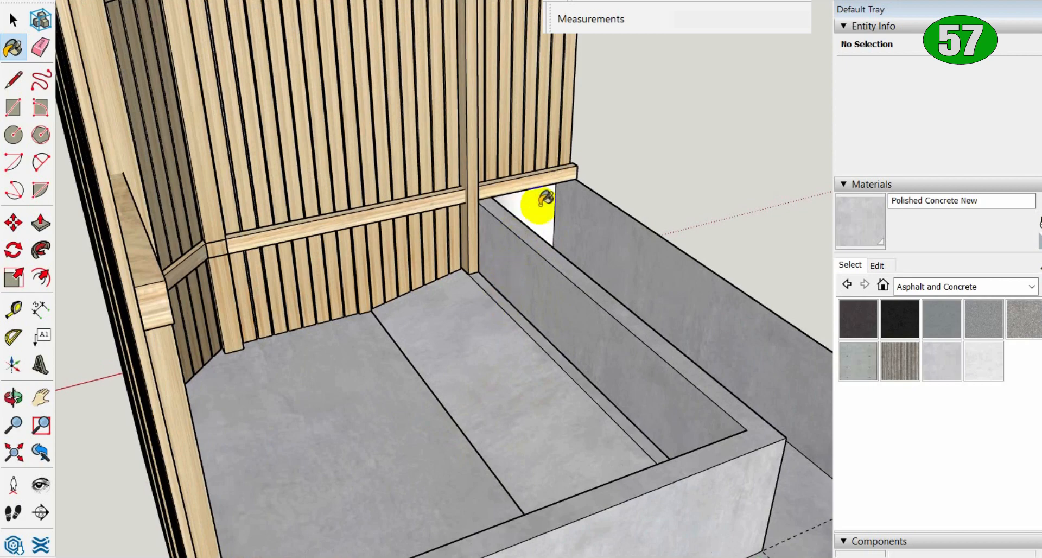
{"action": "scroll", "coordinate": [545, 198], "scroll_direction": "down", "scroll_amount": 5}
{"action": "middle_click_drag", "start_coordinate": [565, 349], "coordinate": [659, 471]}
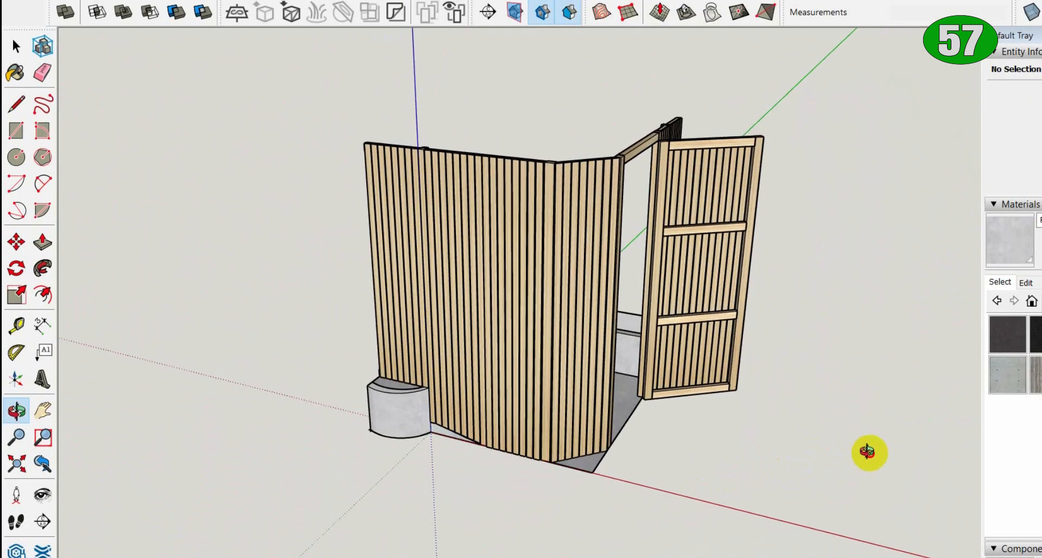
Step: Examine the slatted enclosure, open door and concrete base from all sides
{"action": "left_click_drag", "start_coordinate": [866, 449], "coordinate": [471, 486]}
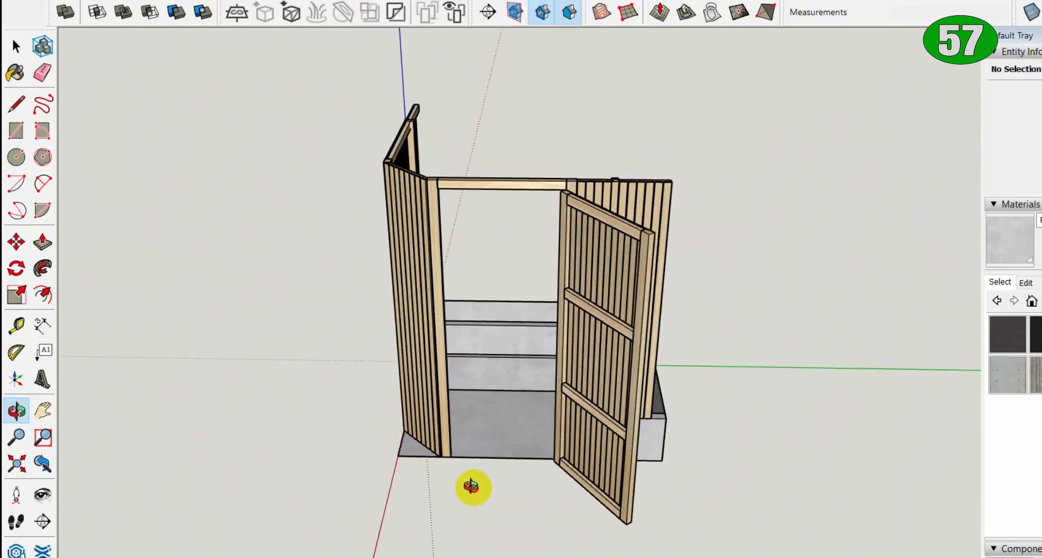
{"action": "left_click_drag", "start_coordinate": [290, 433], "coordinate": [226, 425]}
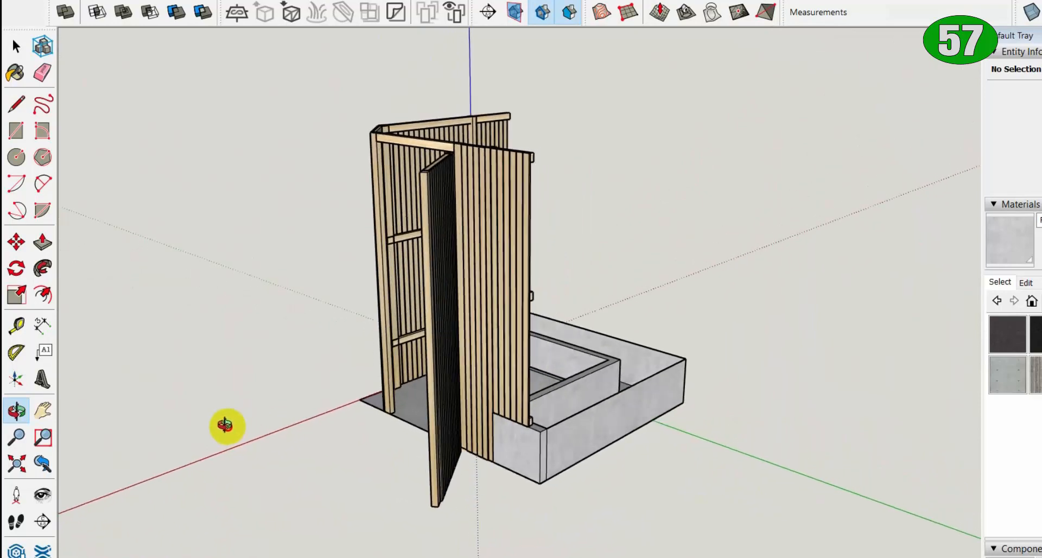
{"action": "left_click_drag", "start_coordinate": [165, 451], "coordinate": [140, 472]}
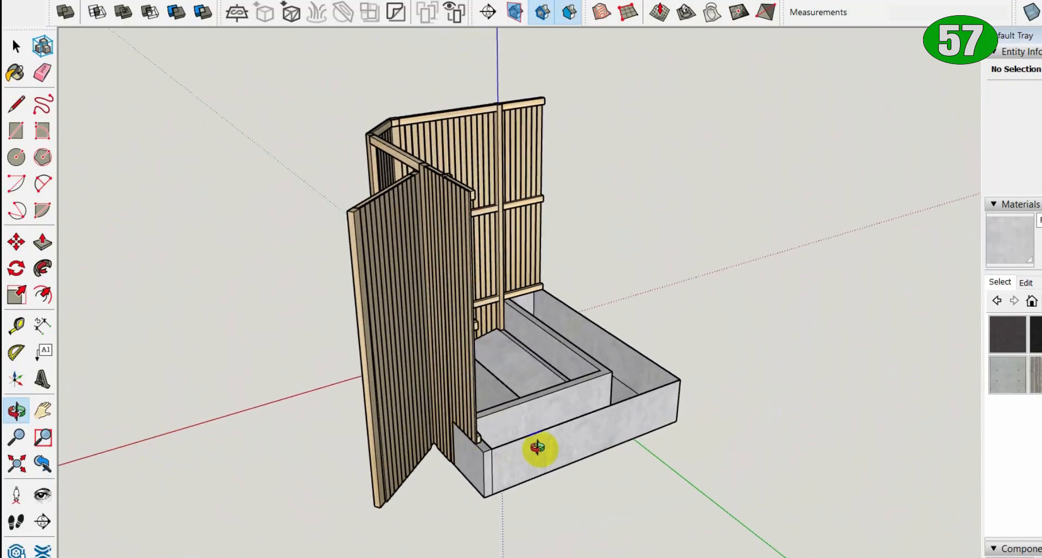
{"action": "left_click_drag", "start_coordinate": [538, 448], "coordinate": [309, 446]}
{"action": "left_click_drag", "start_coordinate": [854, 366], "coordinate": [703, 330]}
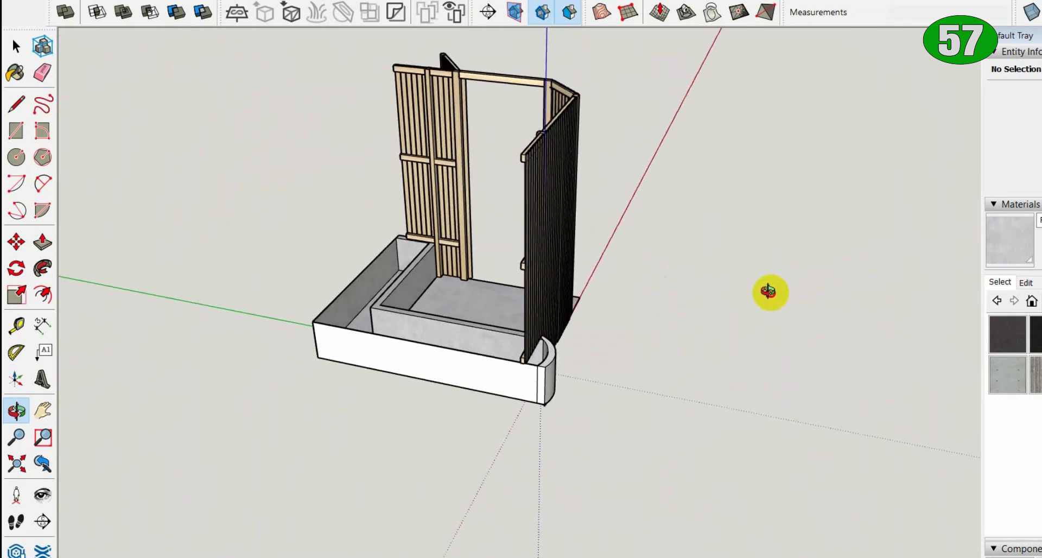
{"action": "left_click_drag", "start_coordinate": [770, 292], "coordinate": [451, 283]}
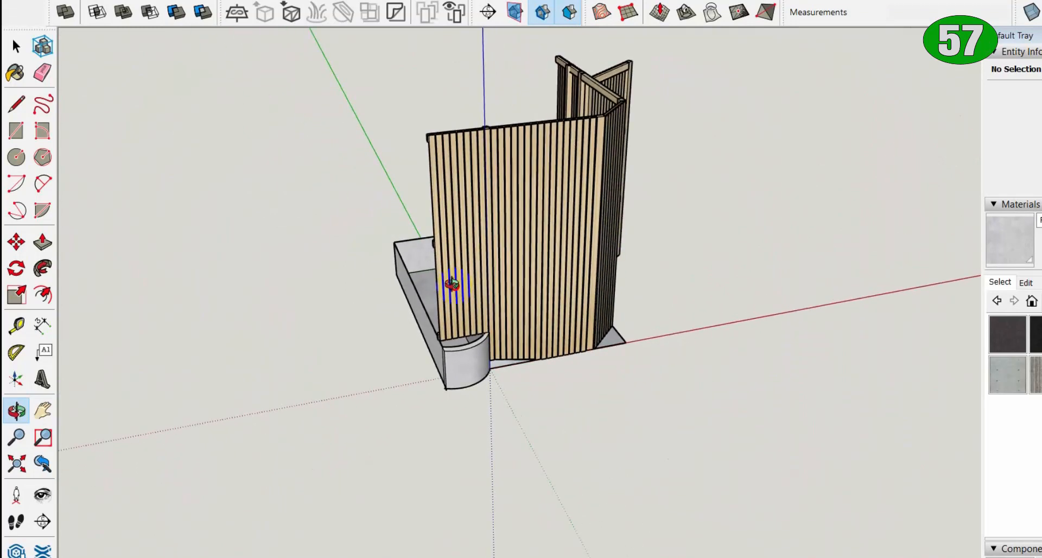
{"action": "left_click_drag", "start_coordinate": [899, 275], "coordinate": [522, 282]}
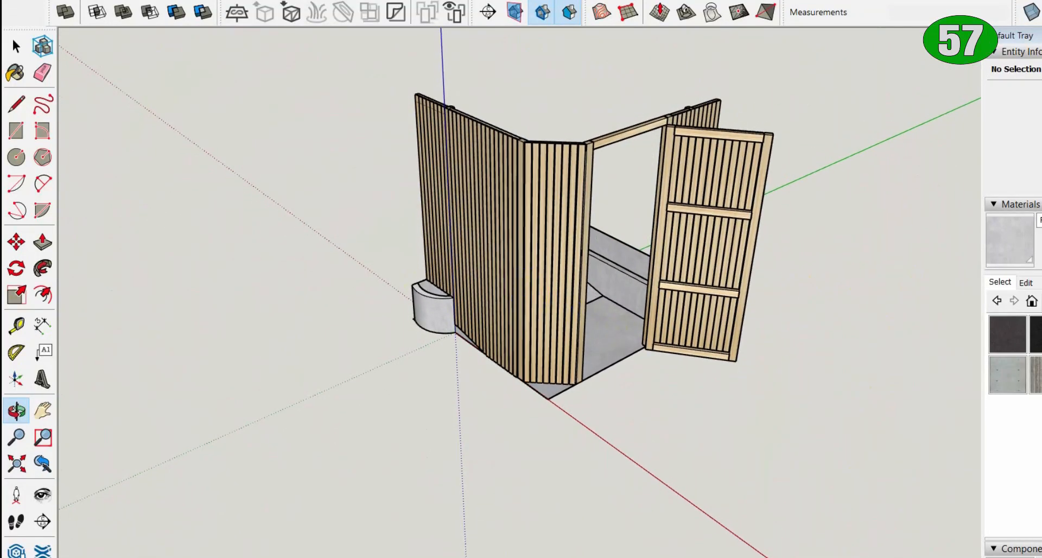